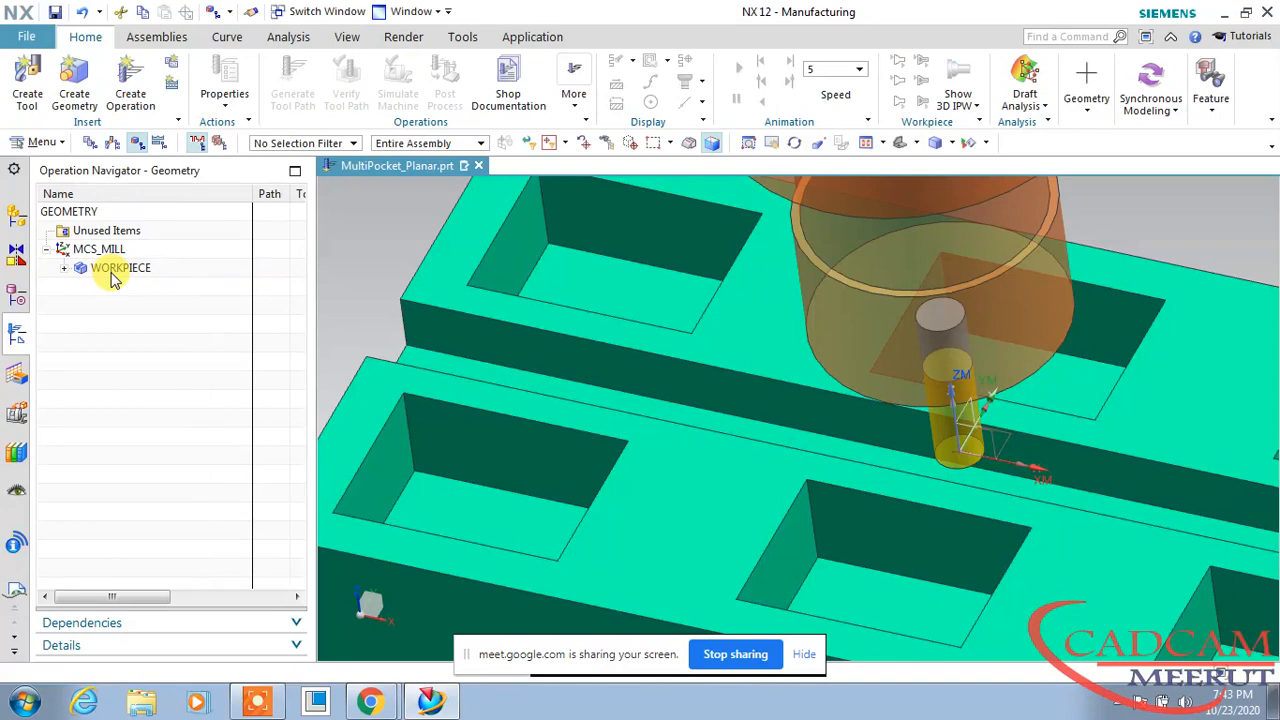
# - Retrieve the 8 mm end mill ugt0201_002 from the library of non-indexable end mills
pyautogui.press('F5')
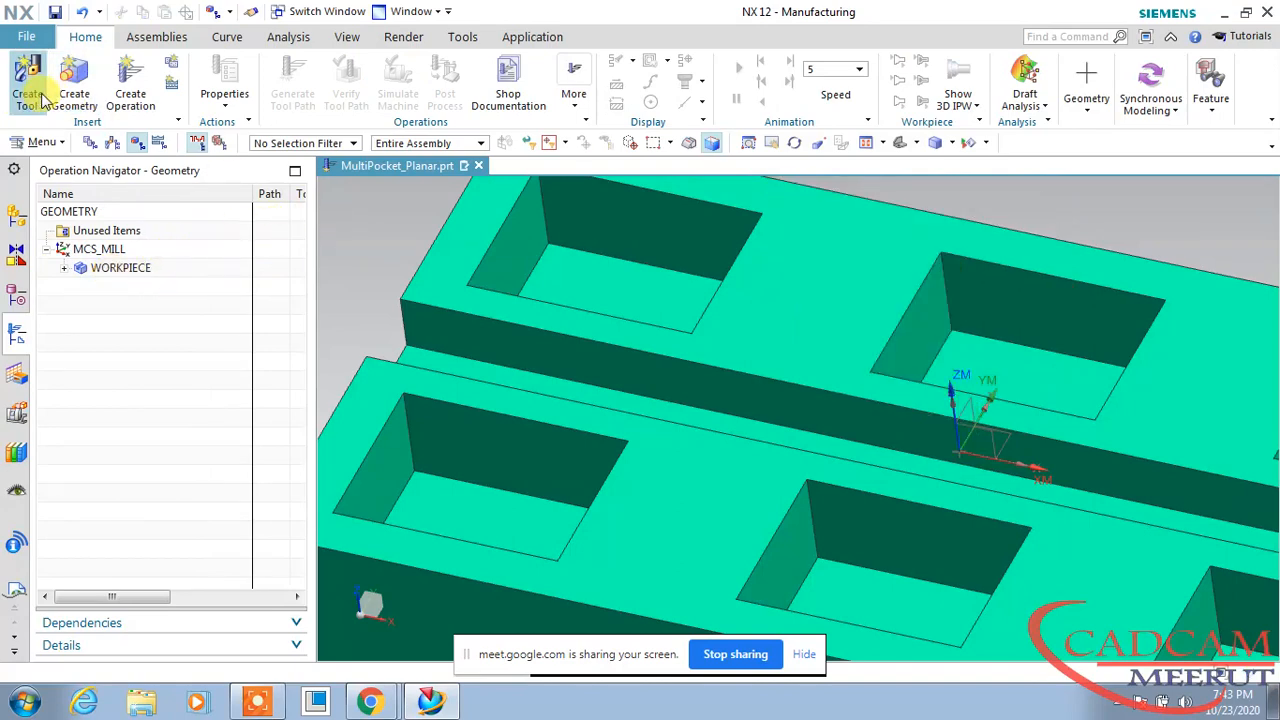
pyautogui.click(32, 92)
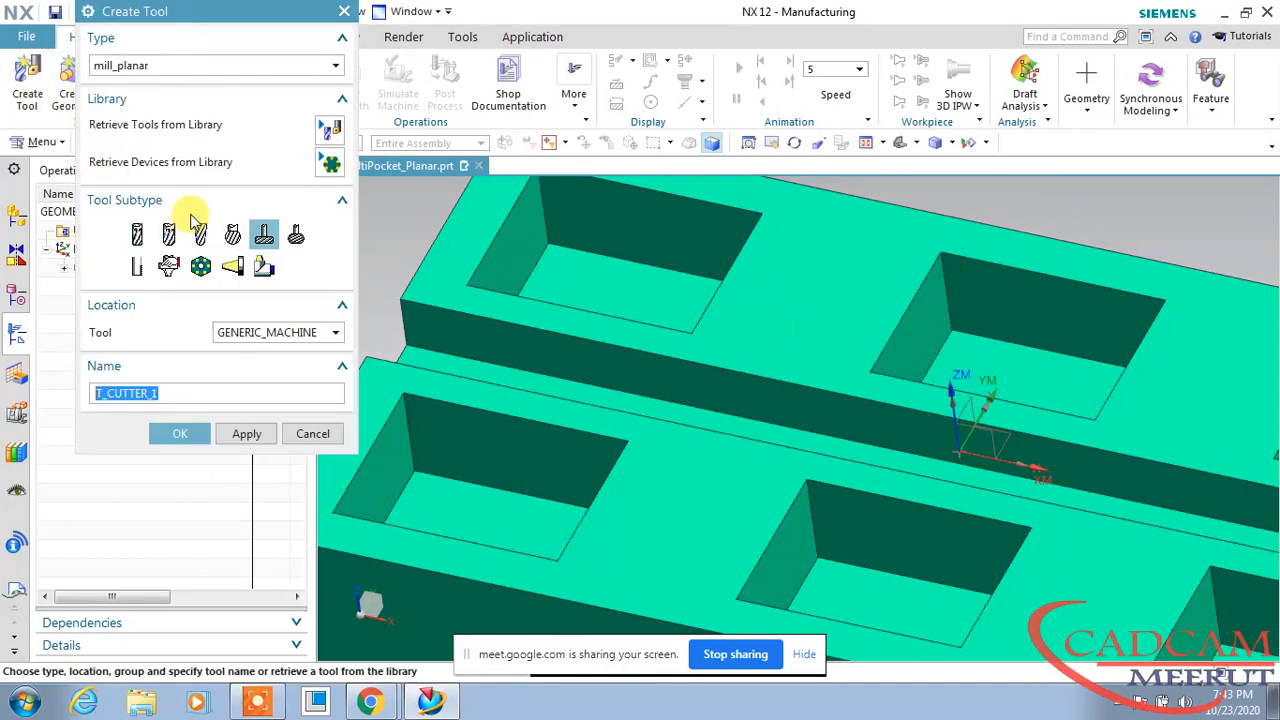
pyautogui.click(329, 129)
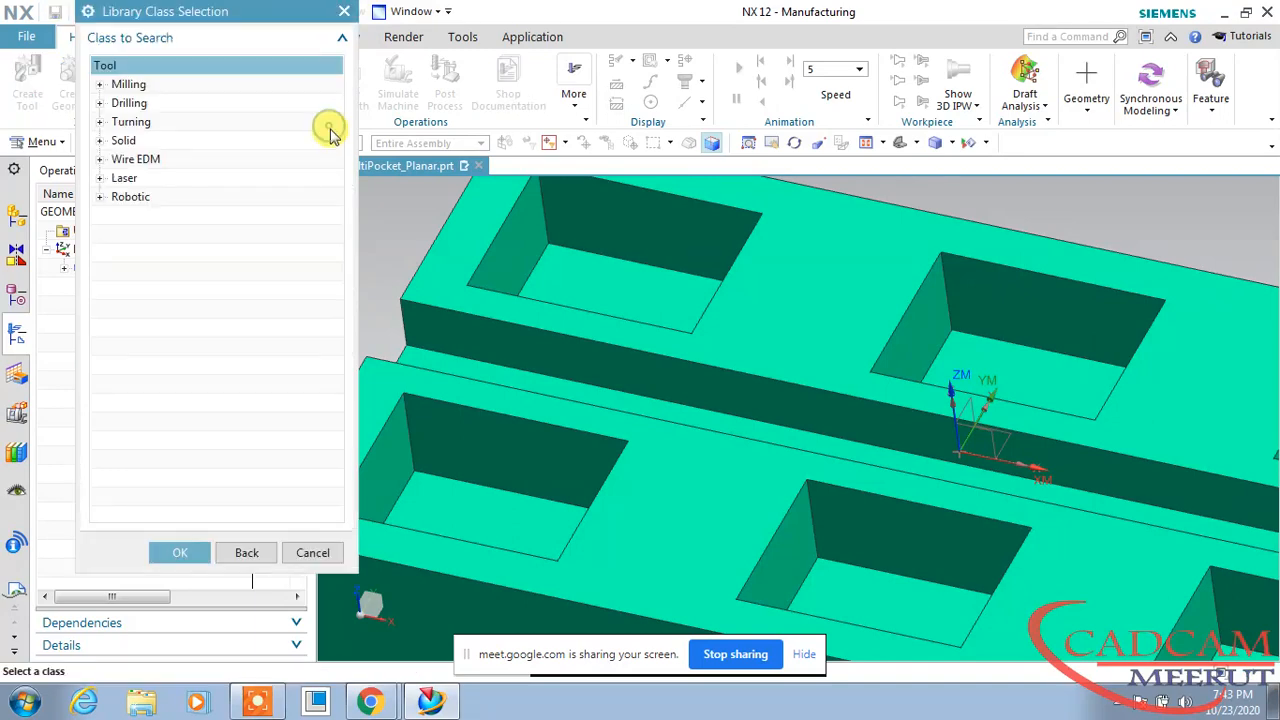
pyautogui.click(101, 87)
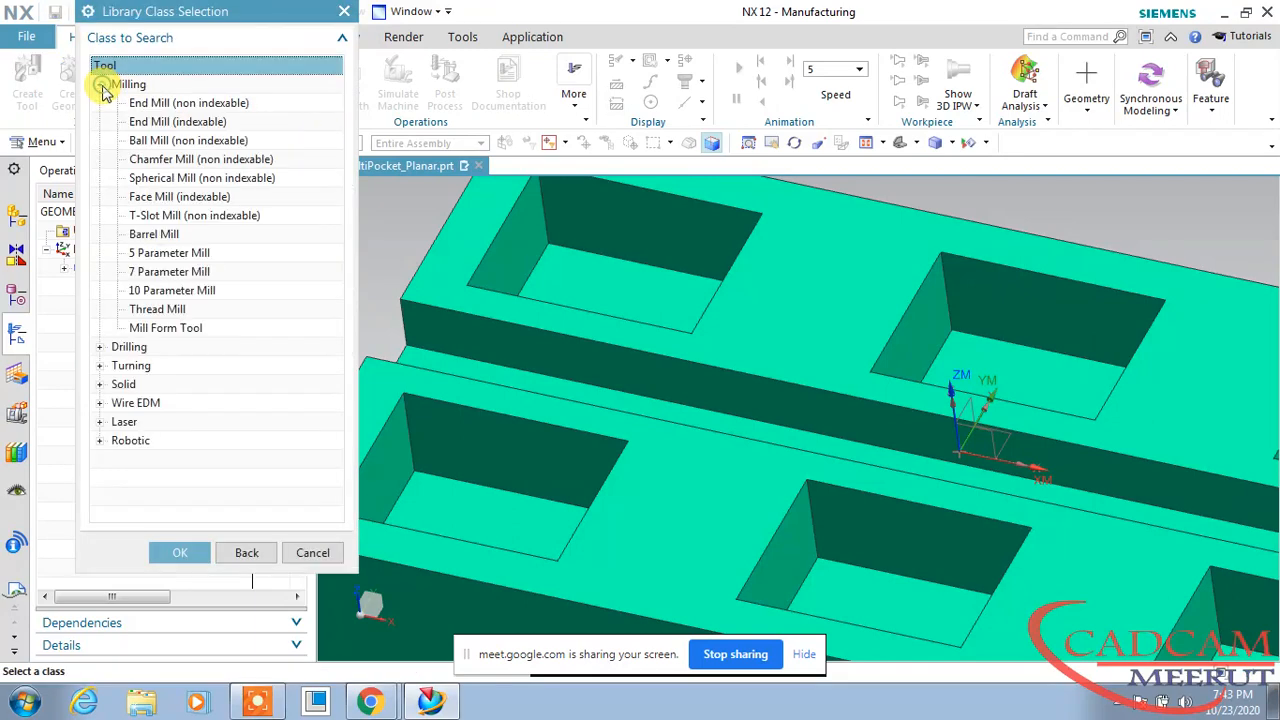
pyautogui.doubleClick(165, 106)
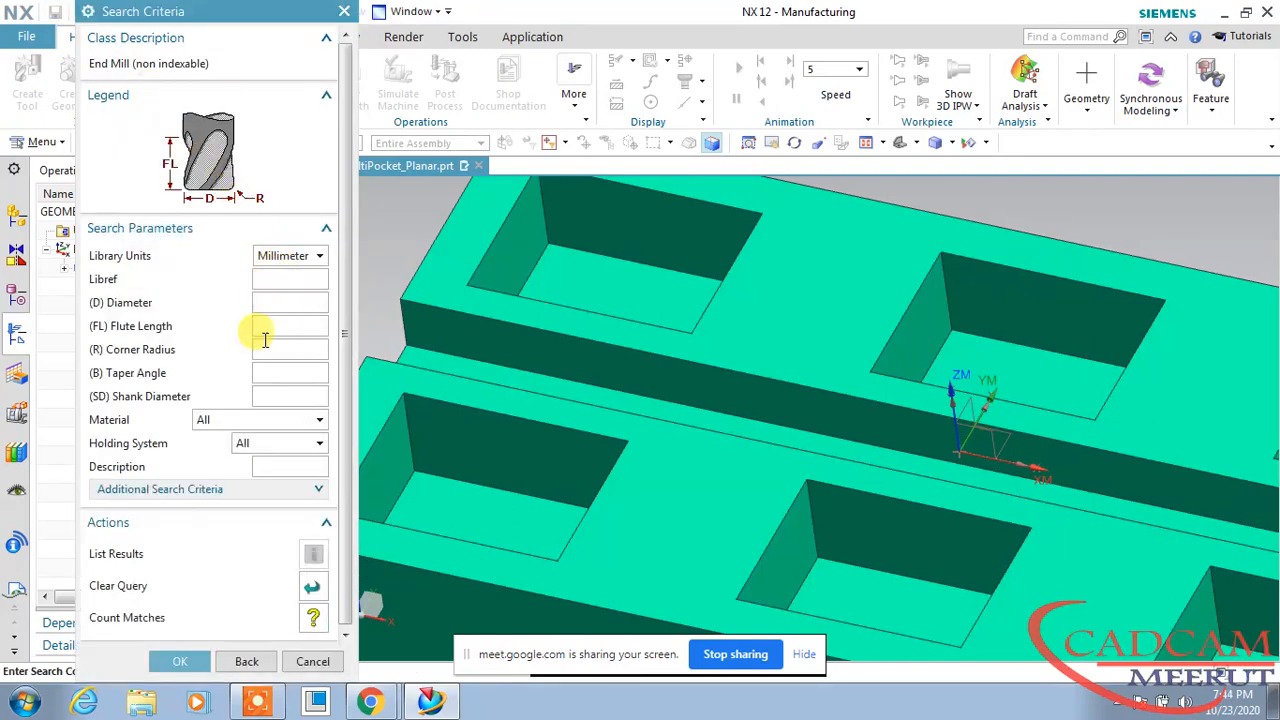
pyautogui.click(181, 659)
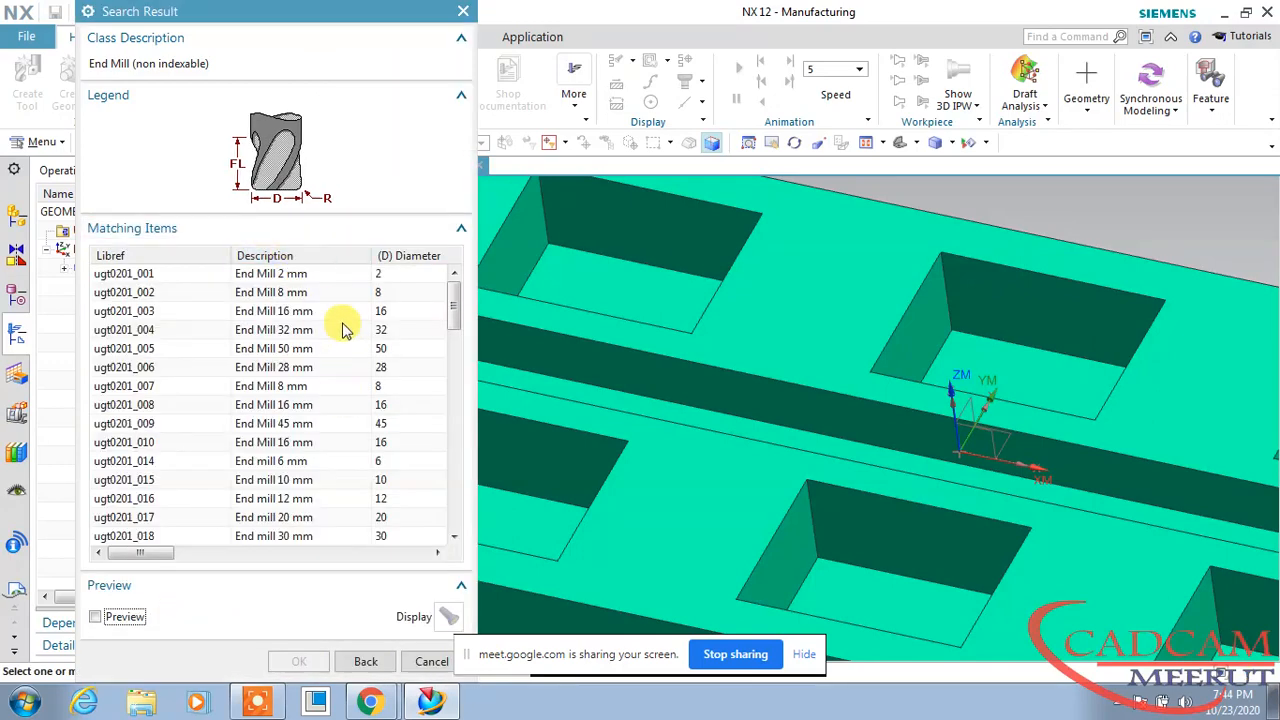
pyautogui.click(297, 292)
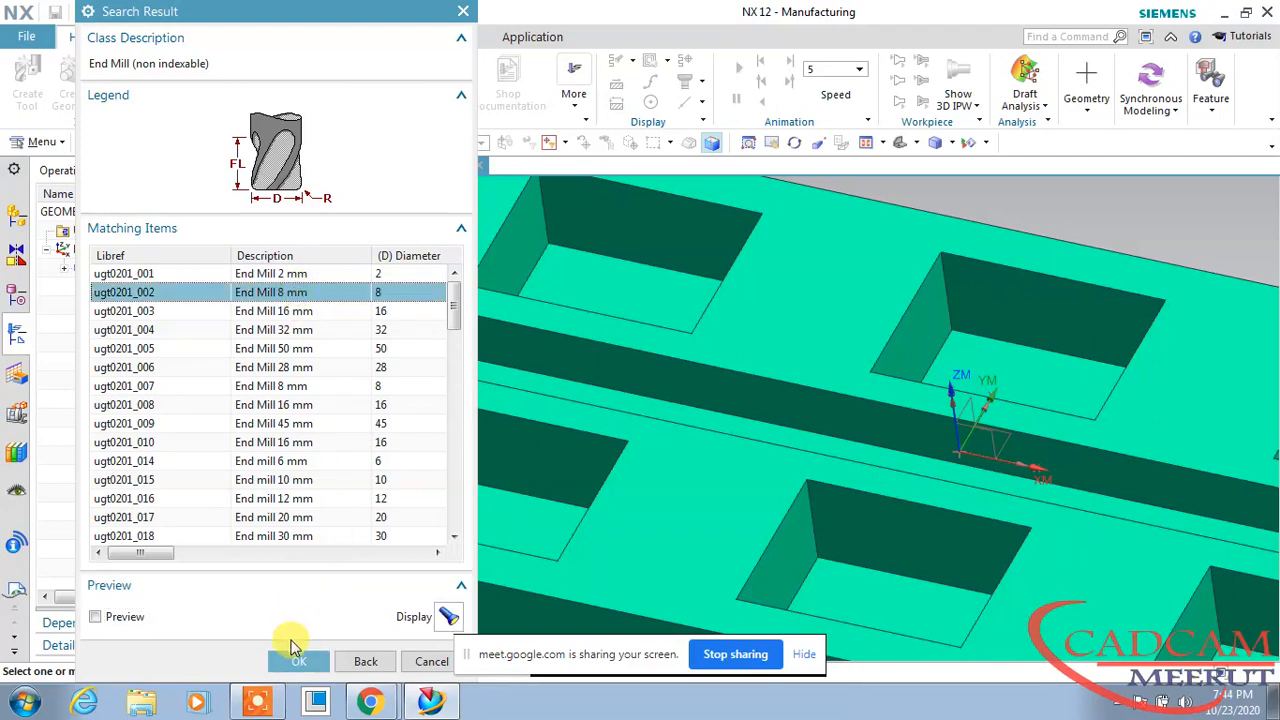
pyautogui.click(298, 661)
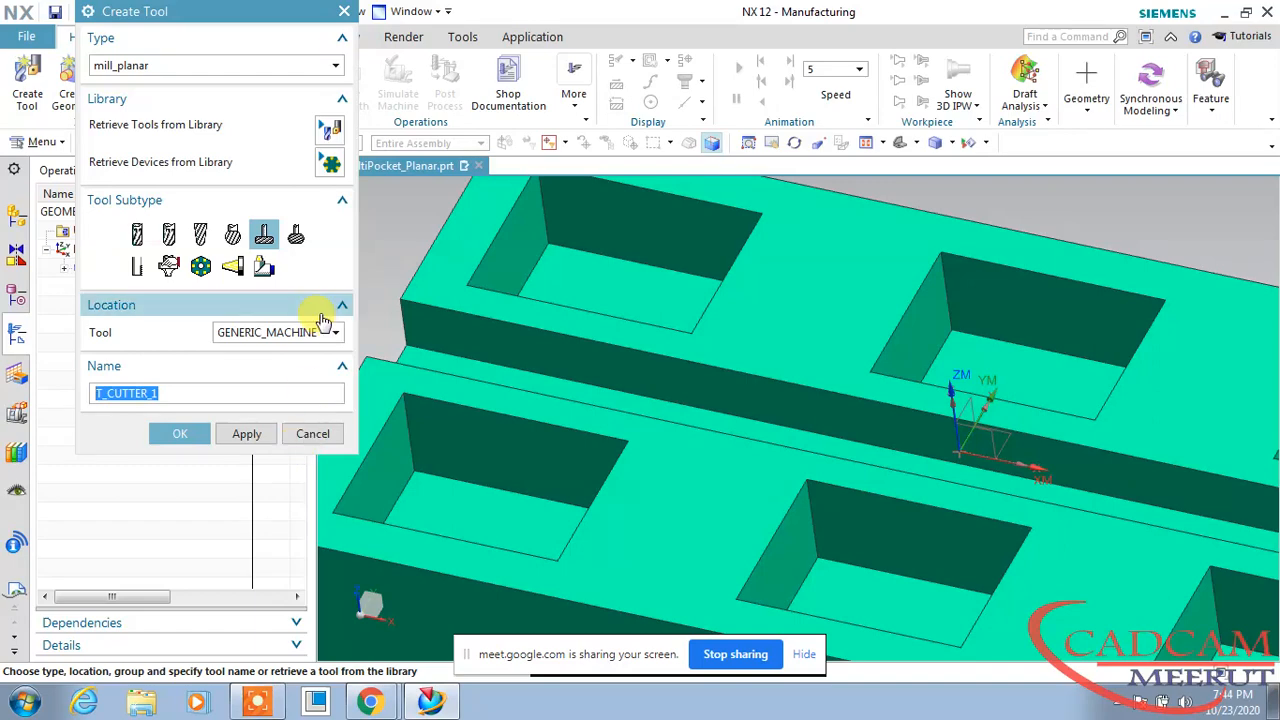
# - Retrieve Carbide End Mill 2.0 (ugt0201_115) from the non-indexable end mill library and check the machine's tool list
pyautogui.click(328, 132)
pyautogui.click(100, 84)
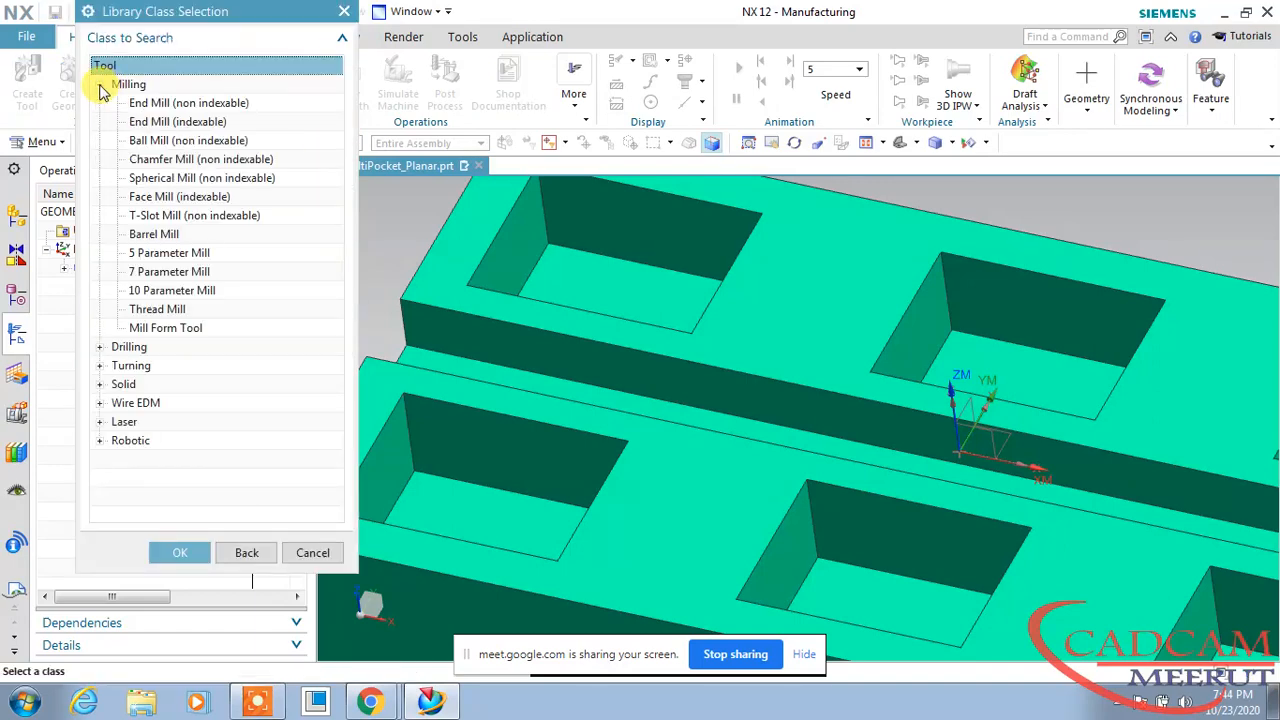
pyautogui.doubleClick(140, 105)
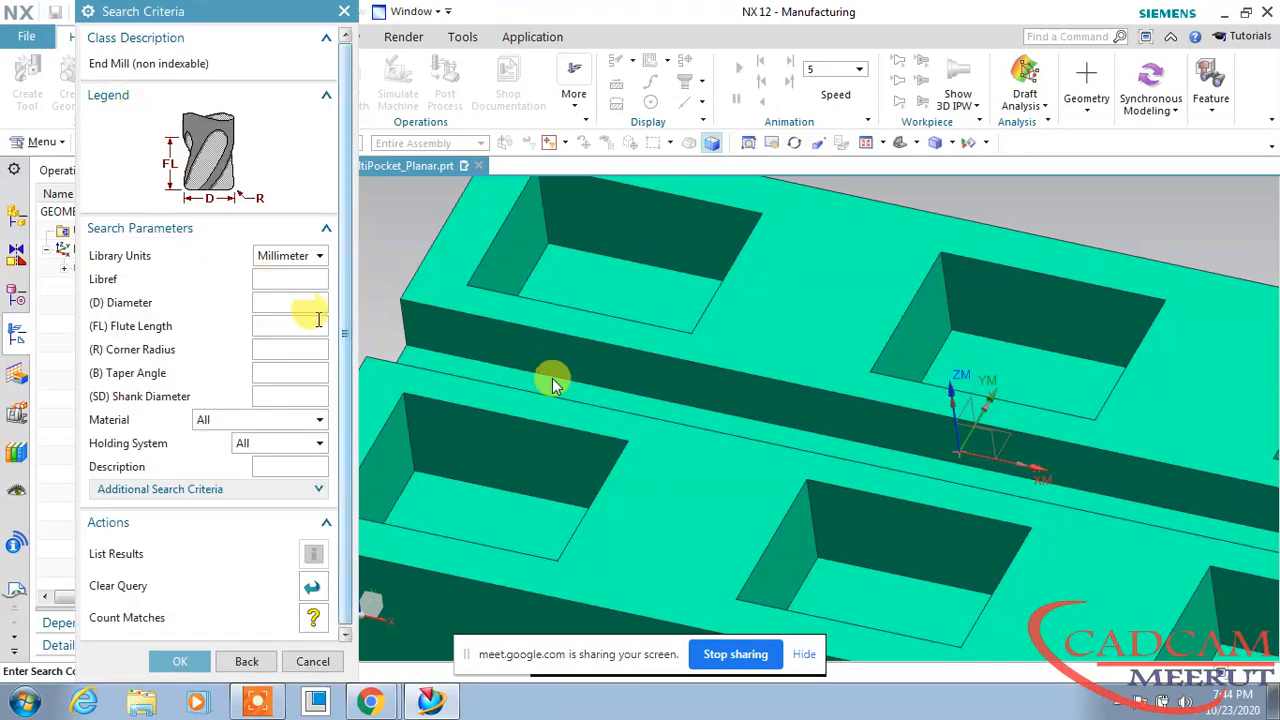
pyautogui.click(180, 661)
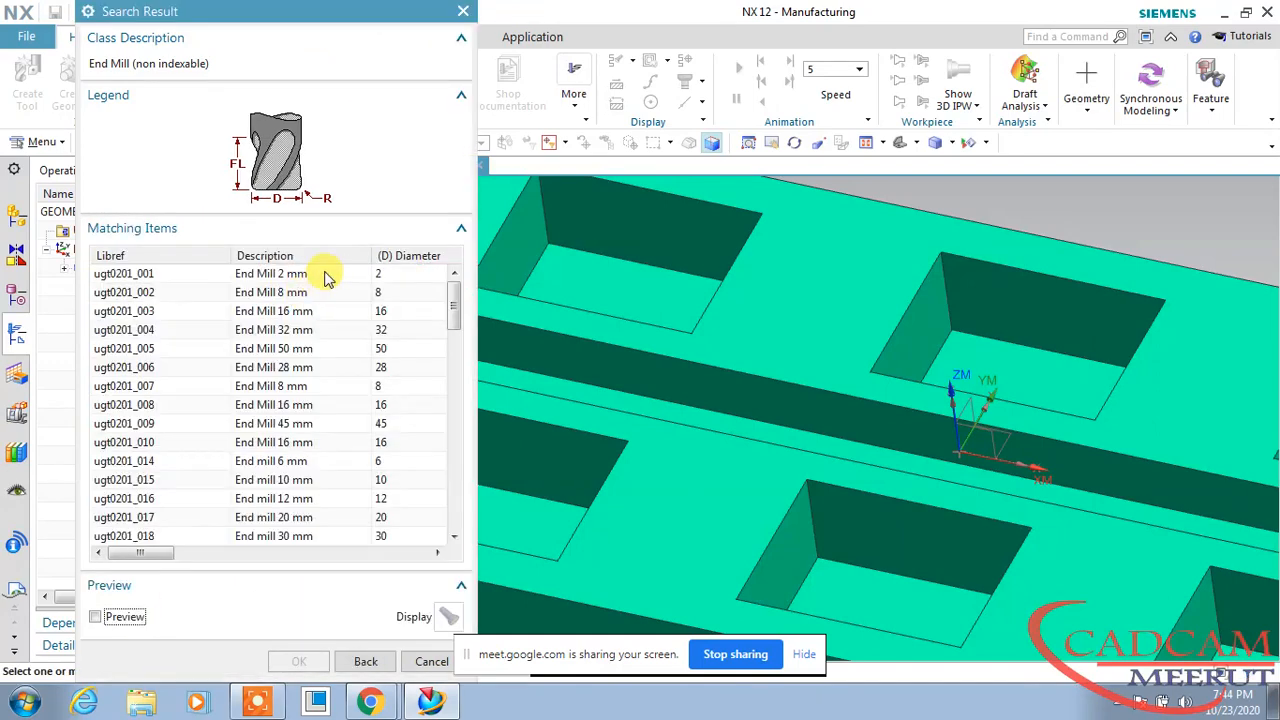
pyautogui.click(389, 258)
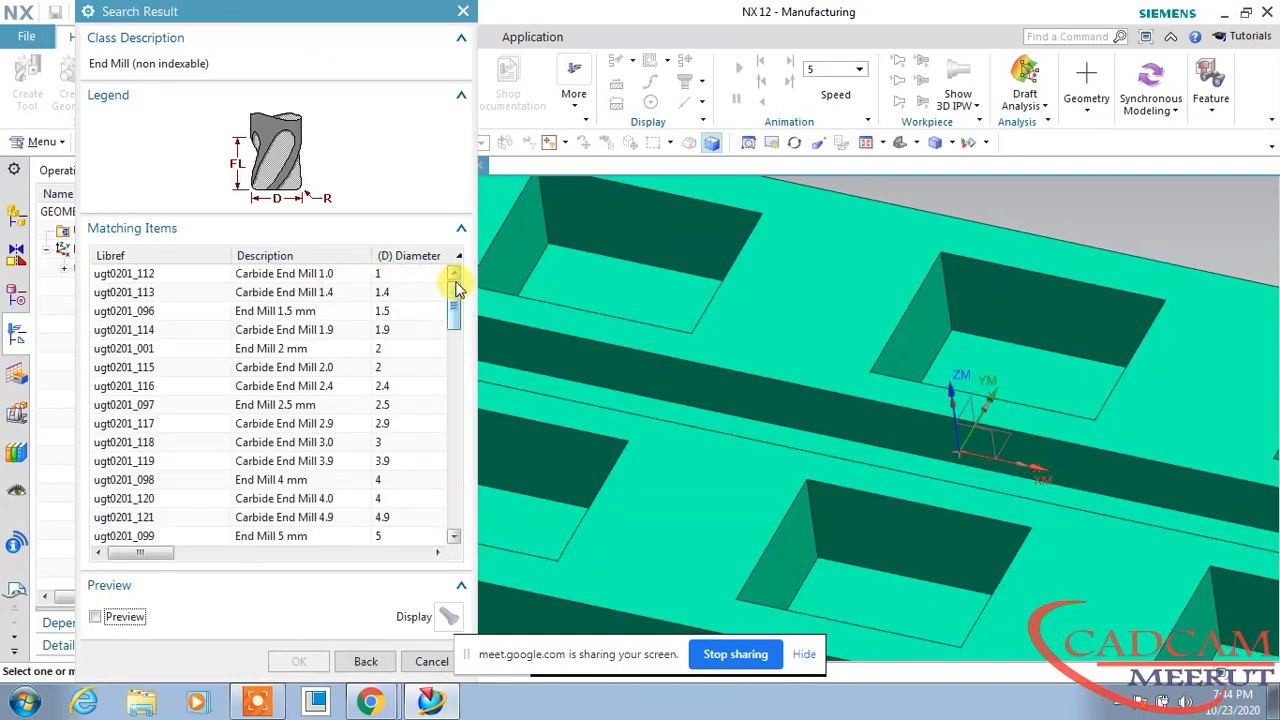
pyautogui.click(355, 257)
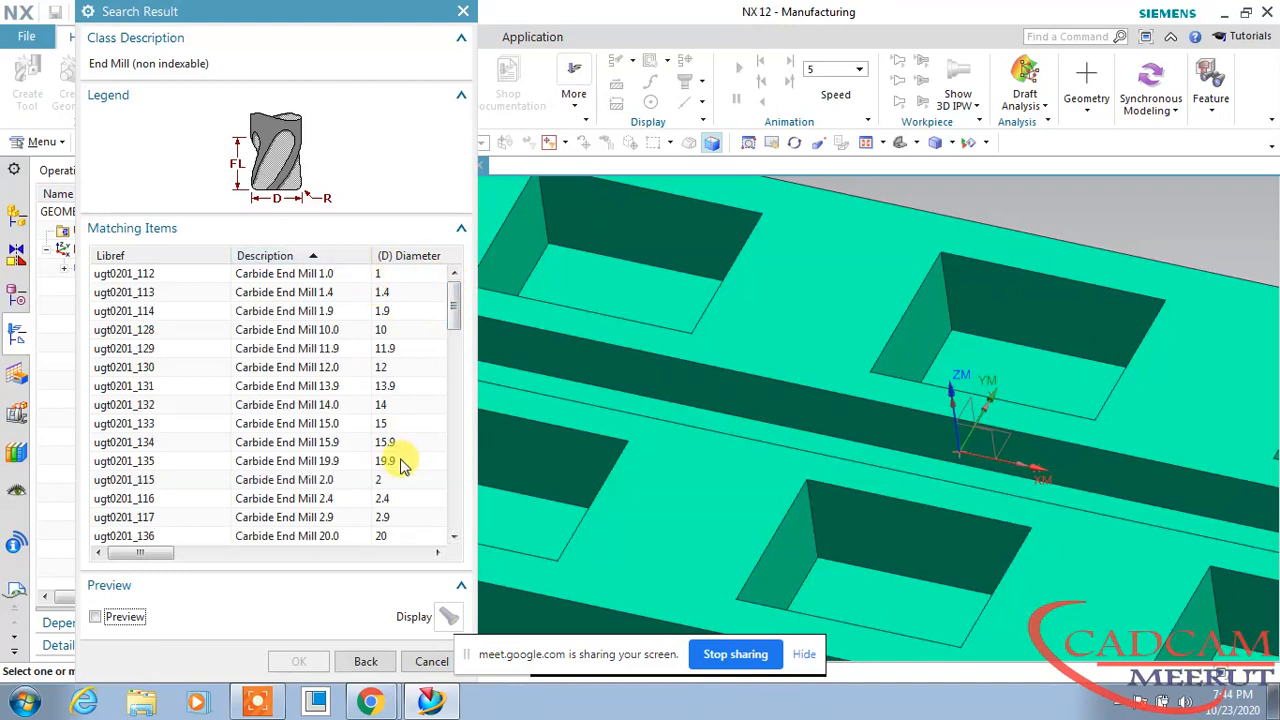
pyautogui.click(313, 484)
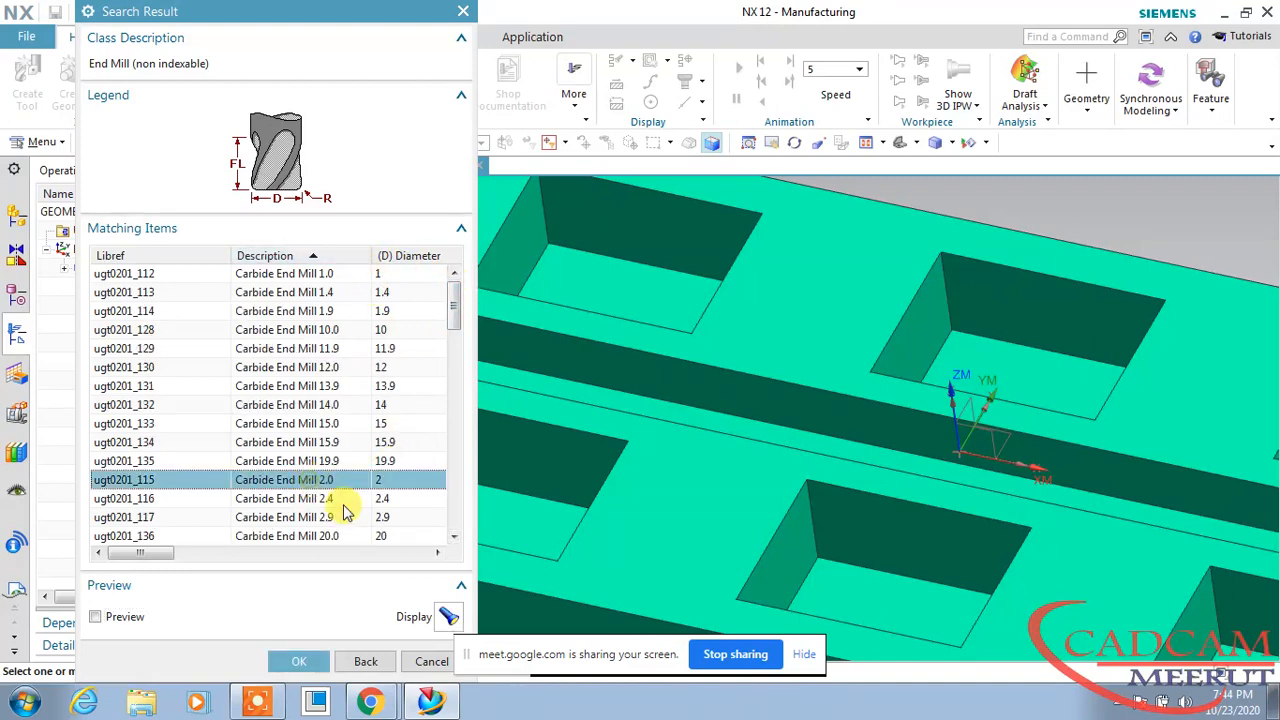
pyautogui.click(298, 664)
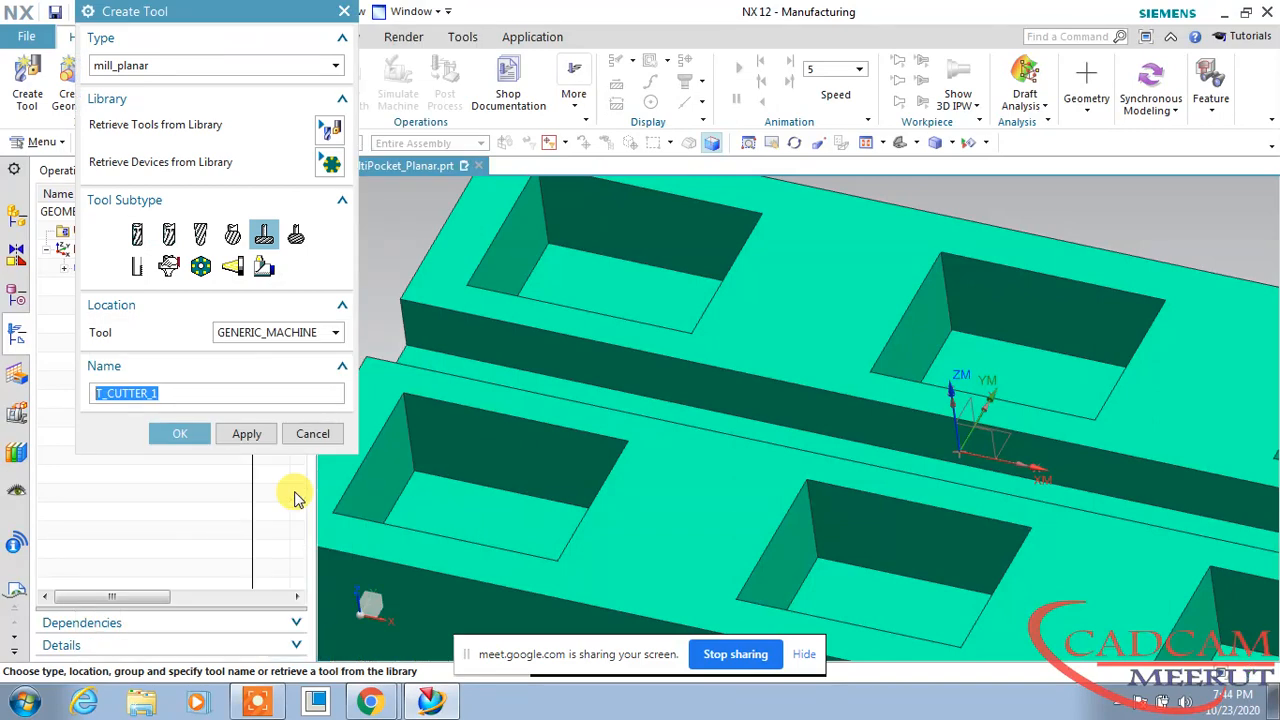
pyautogui.click(310, 434)
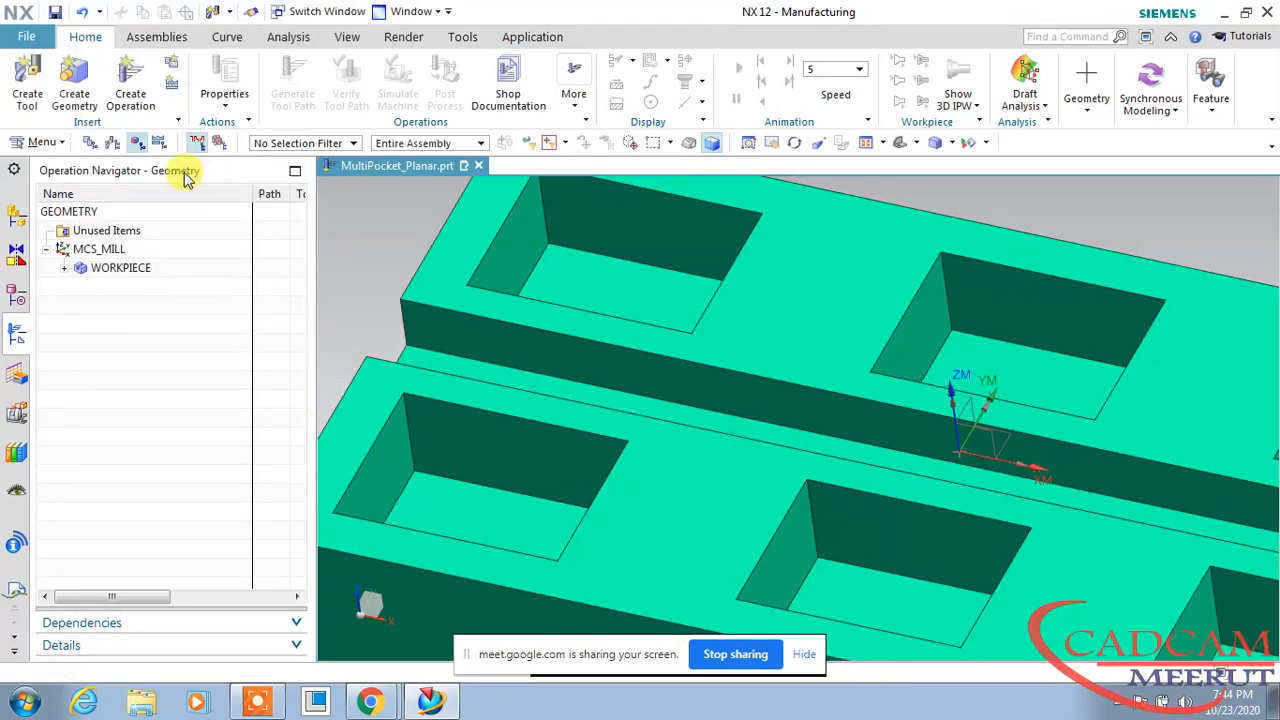
pyautogui.click(113, 143)
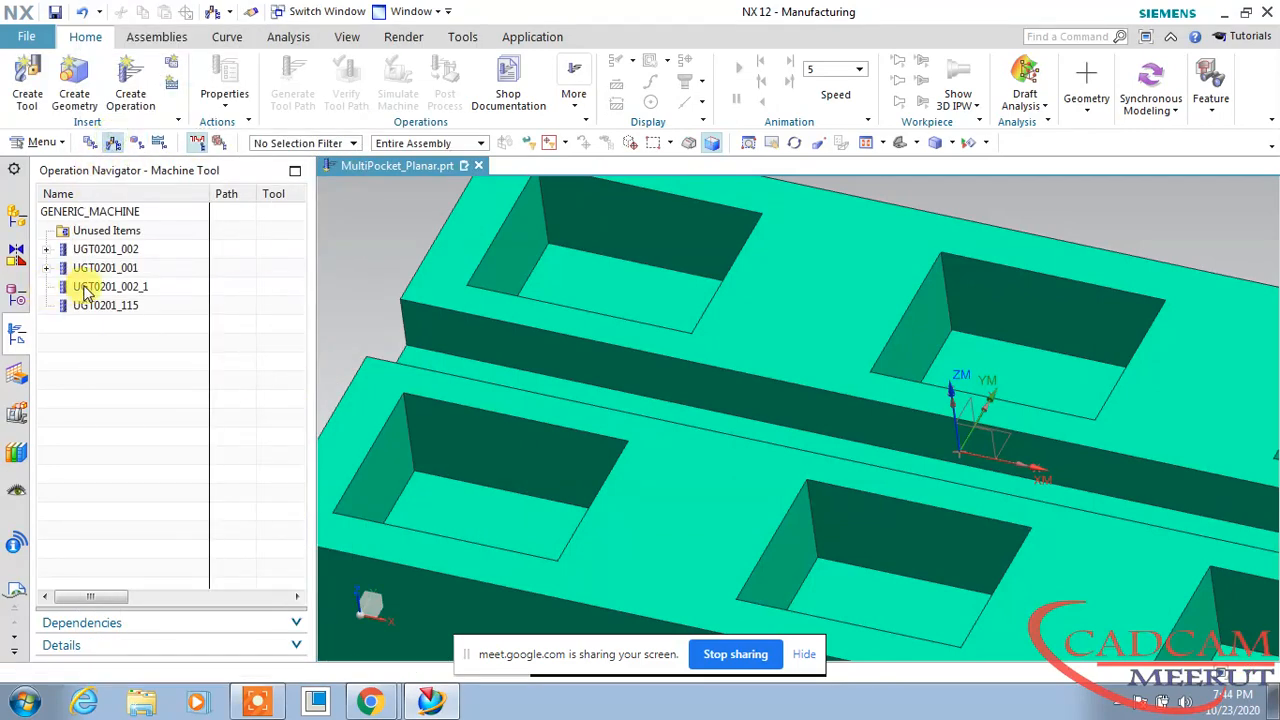
# - Create a new mill_planar workpiece geometry under MCS_MILL
pyautogui.click(136, 143)
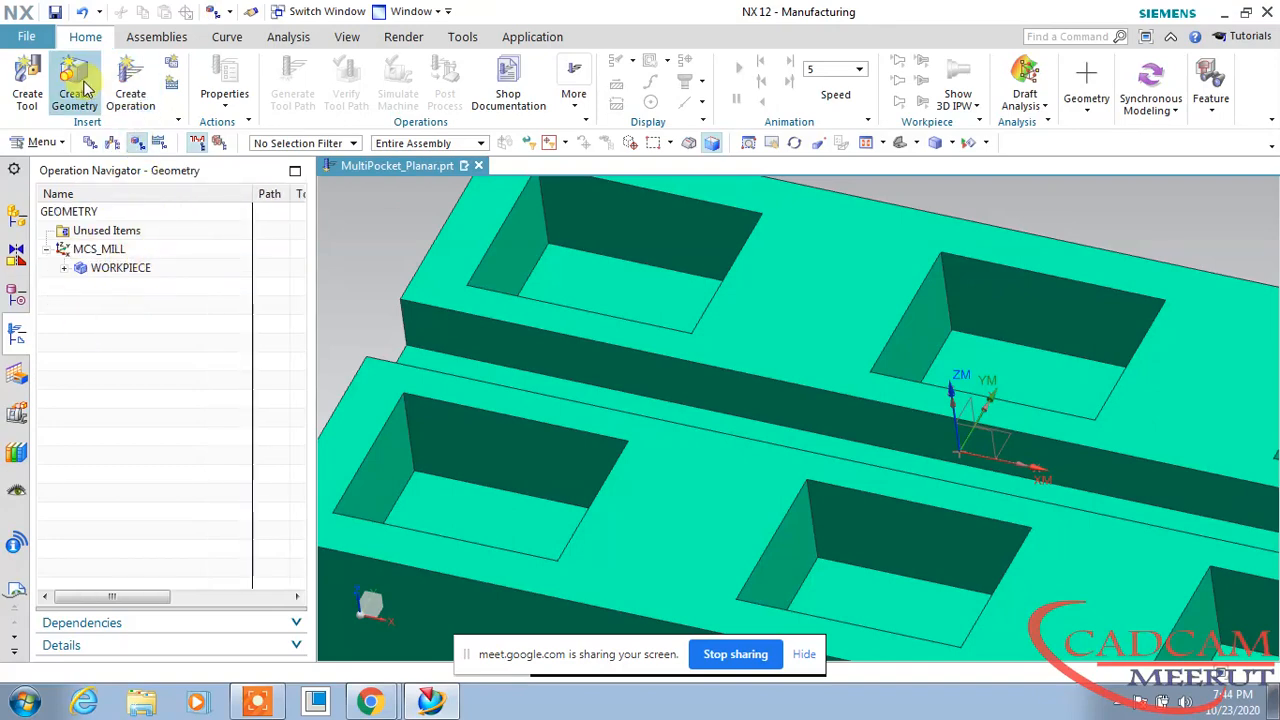
pyautogui.click(104, 249)
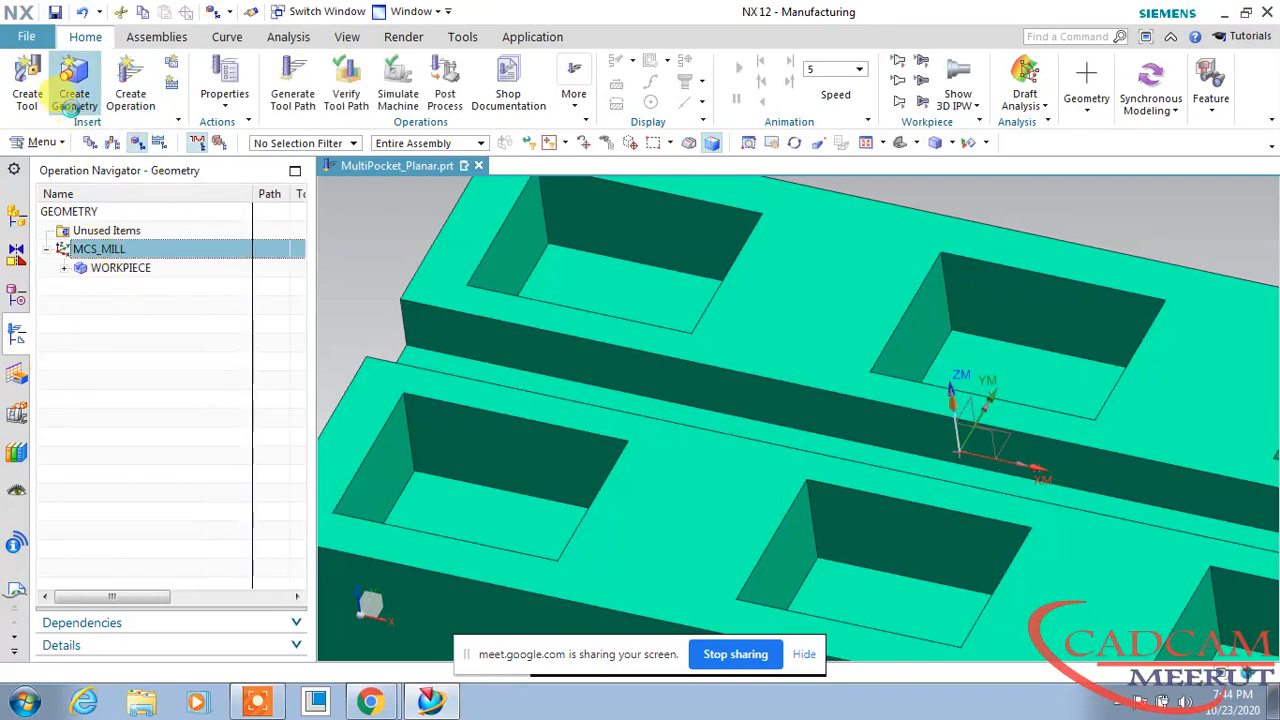
pyautogui.click(70, 105)
pyautogui.click(170, 137)
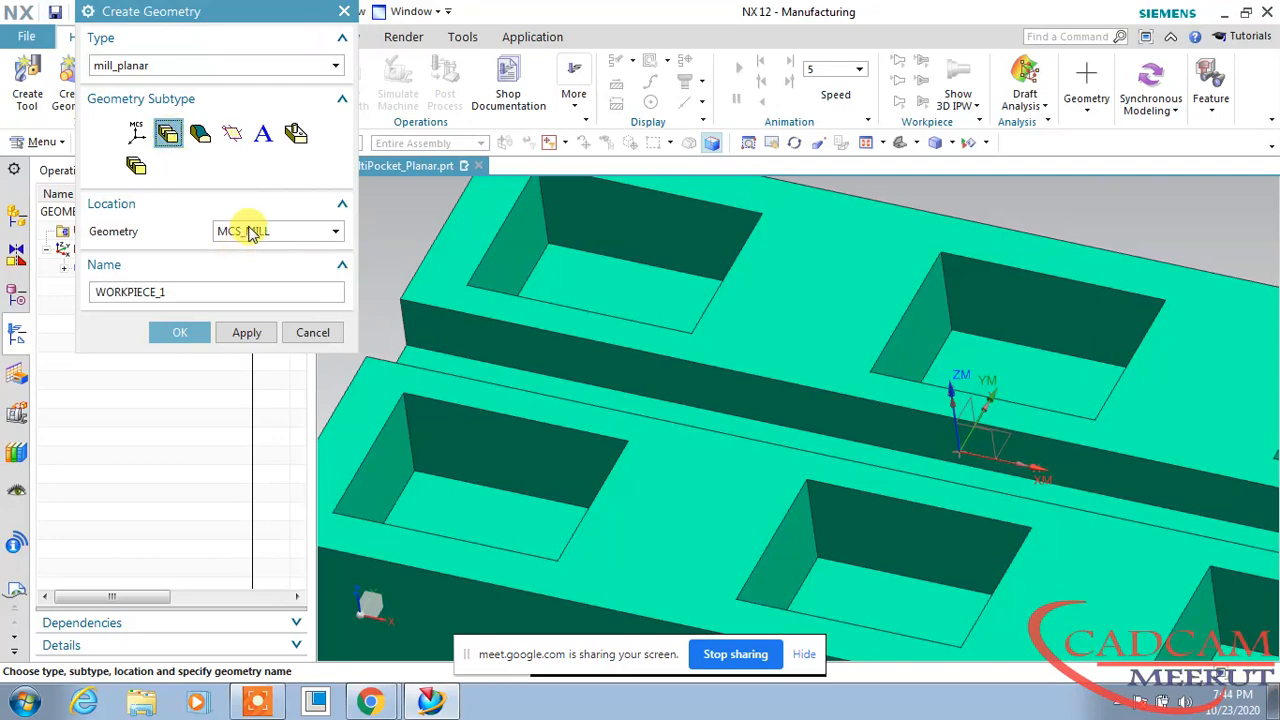
pyautogui.click(186, 332)
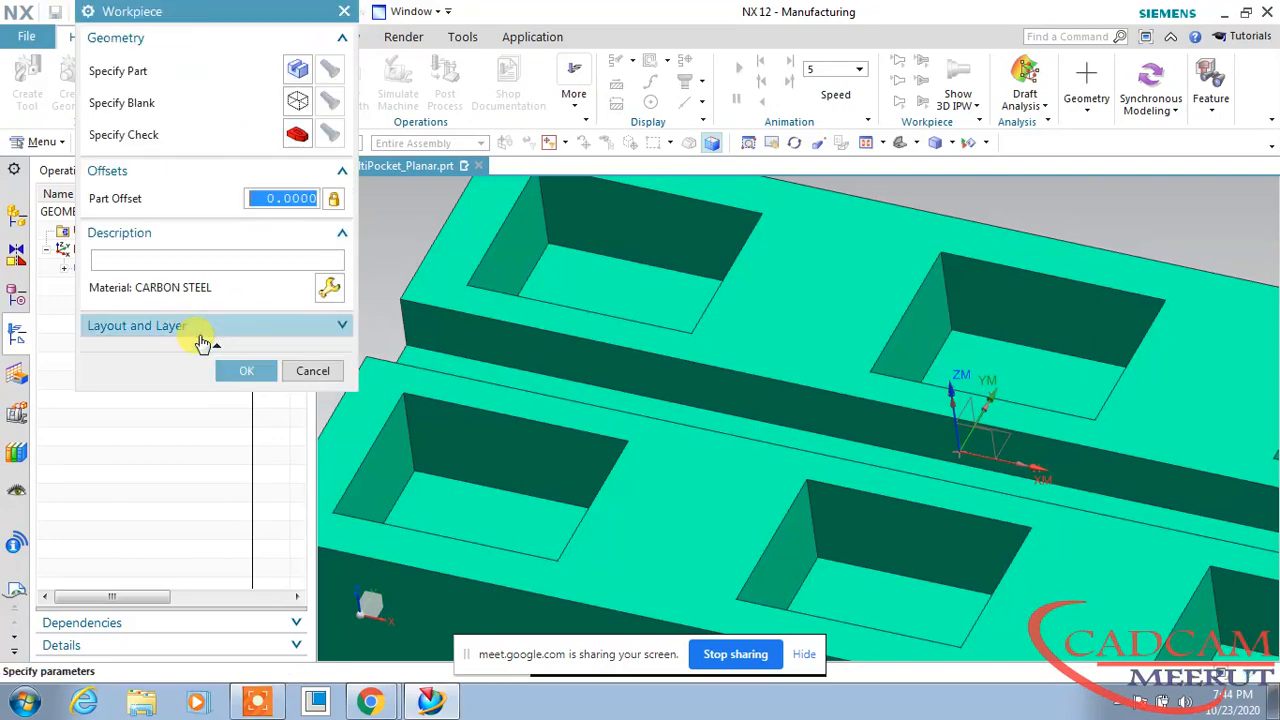
# - Specify the whole multi-pocket body as the part geometry of the new workpiece
pyautogui.click(296, 70)
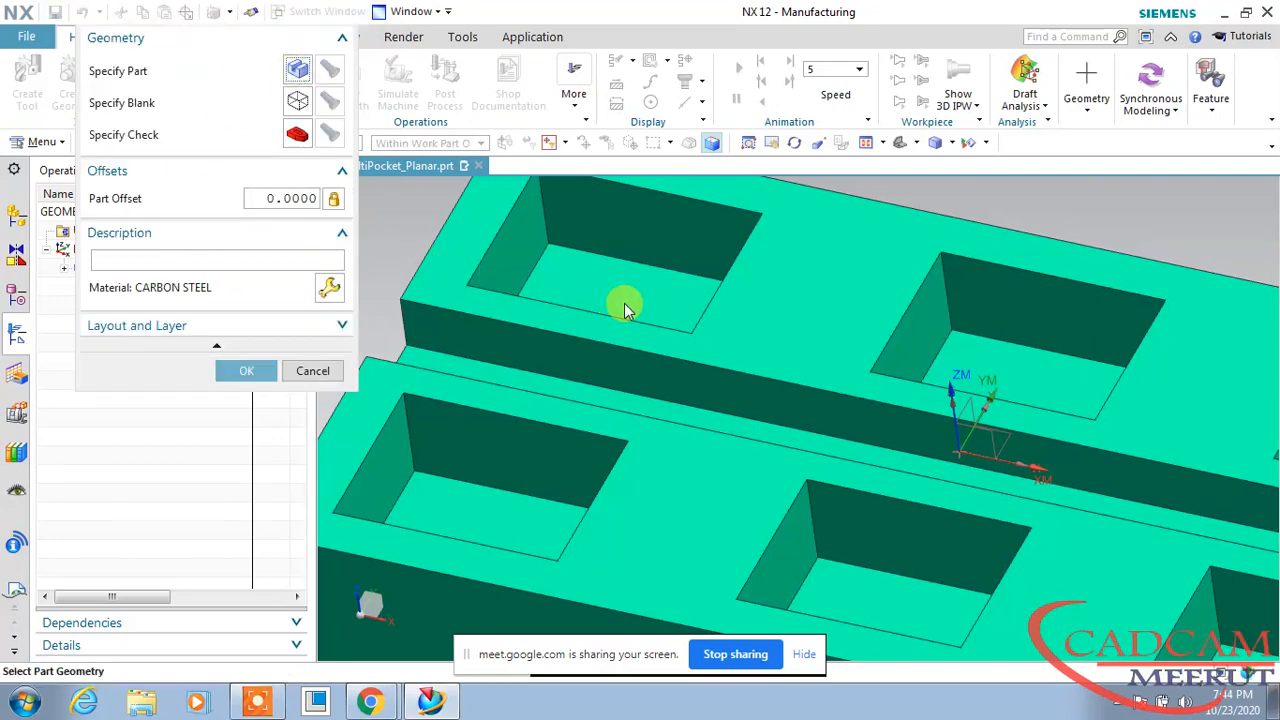
pyautogui.scroll(-3, 680, 333)
pyautogui.click(523, 323)
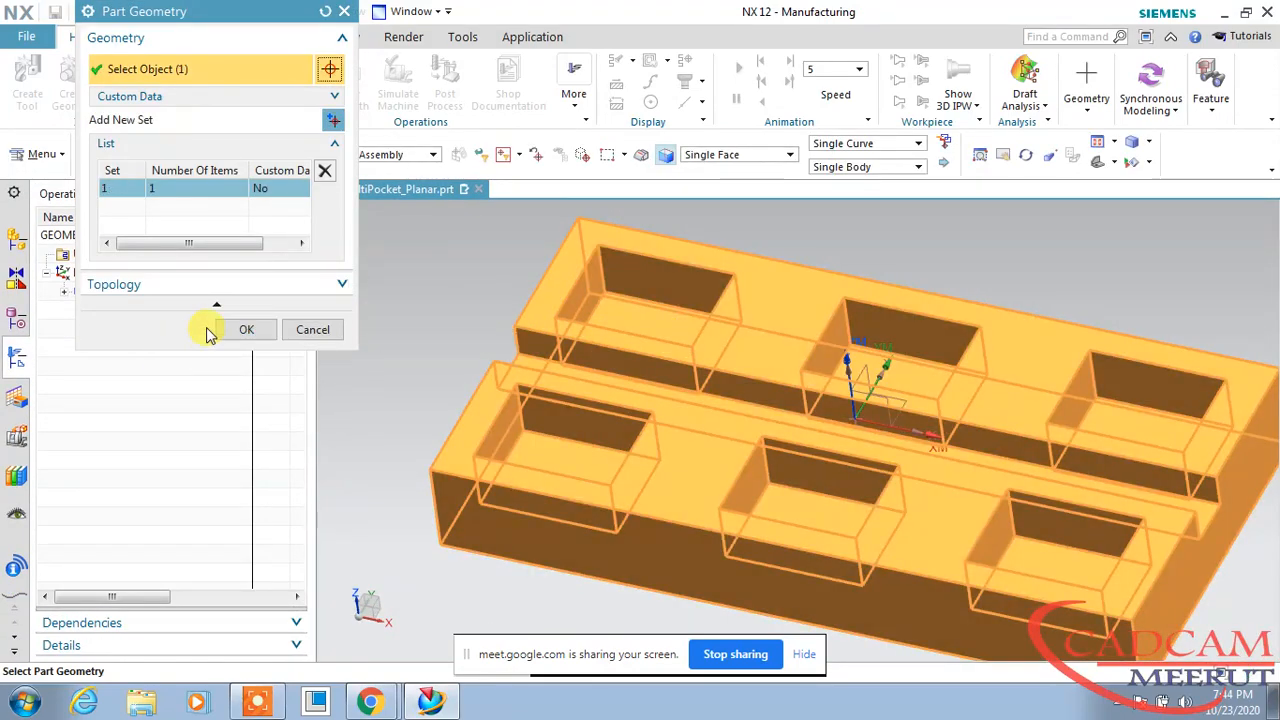
pyautogui.click(244, 330)
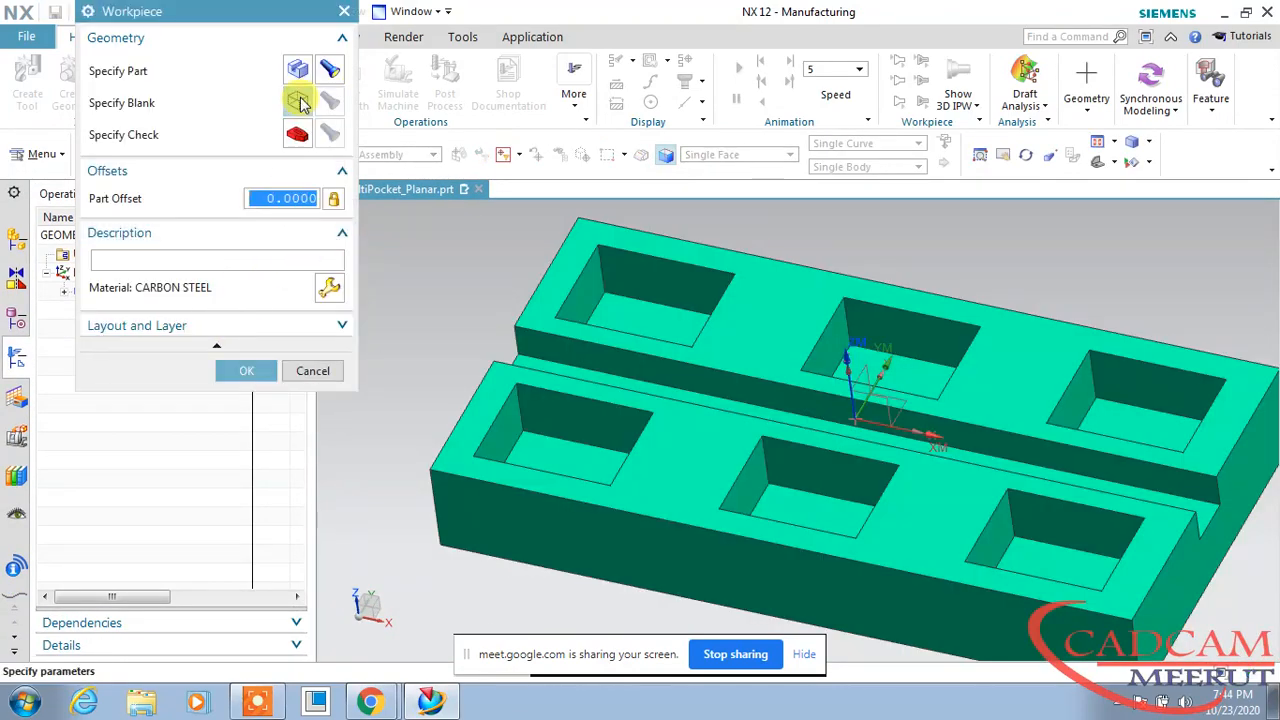
# - Define the workpiece's blank as a Bounding Block around the part and accept the workpiece
pyautogui.click(205, 103)
pyautogui.click(190, 46)
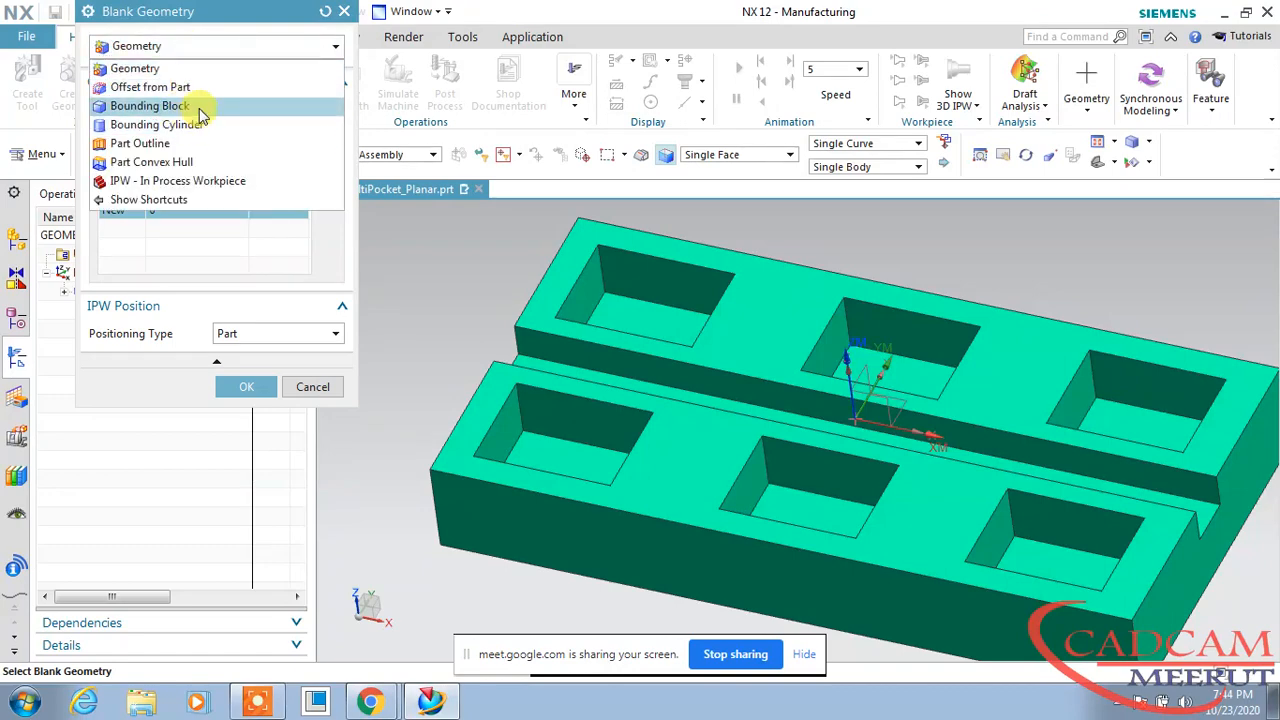
pyautogui.click(195, 105)
pyautogui.click(248, 270)
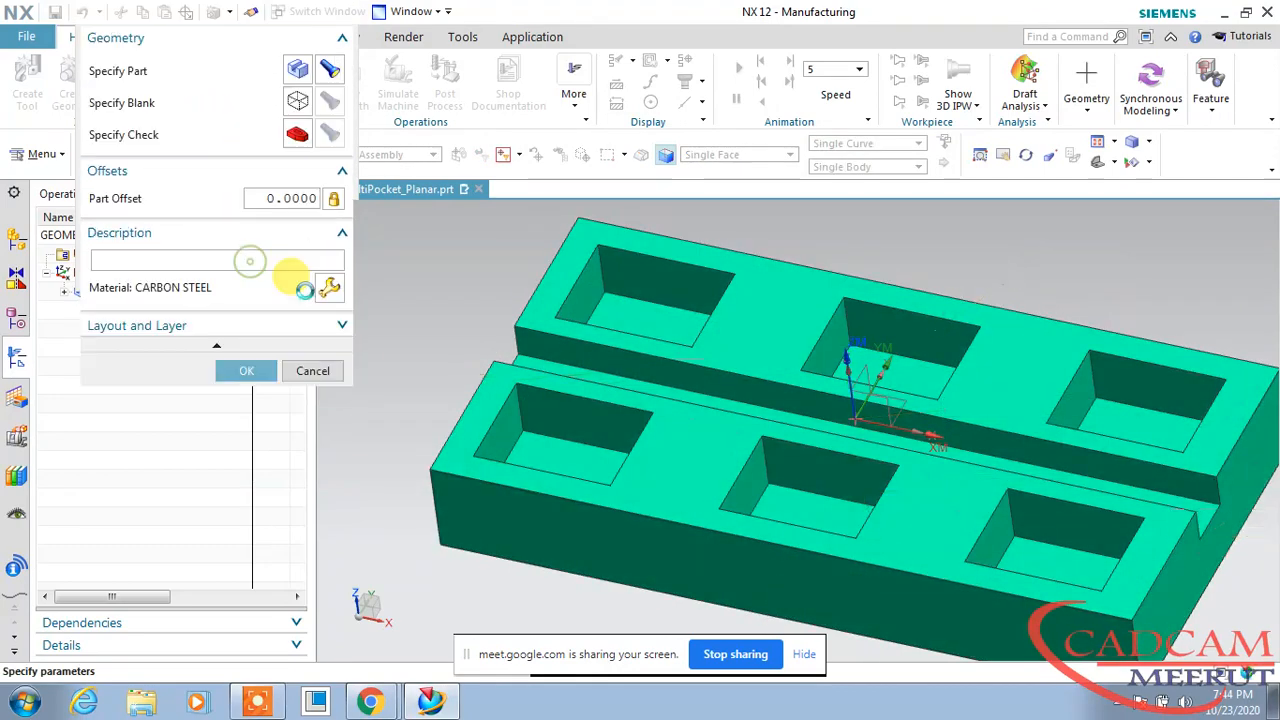
pyautogui.click(250, 369)
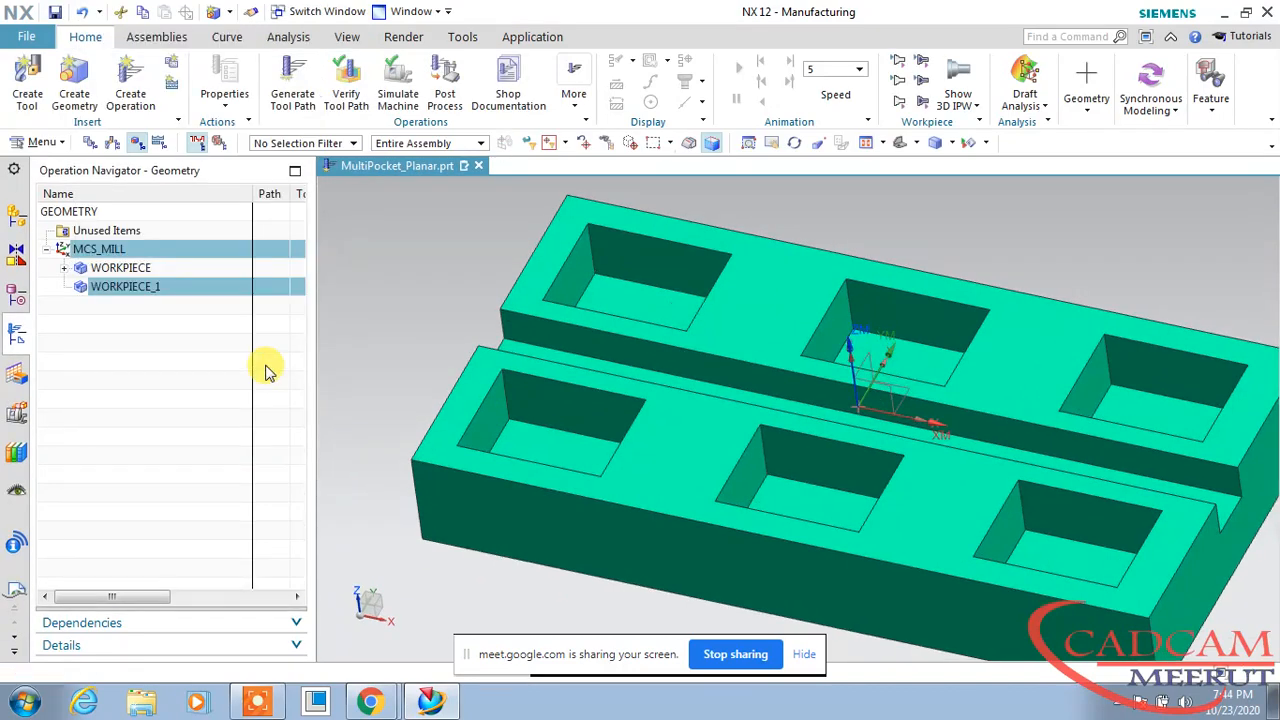
# - Create a FLOOR_WALL operation on WORKPIECE_1 with tool UGT0201_002 (End Mill 8 mm) and method MILL_ROUGH
pyautogui.click(150, 312)
pyautogui.click(128, 290)
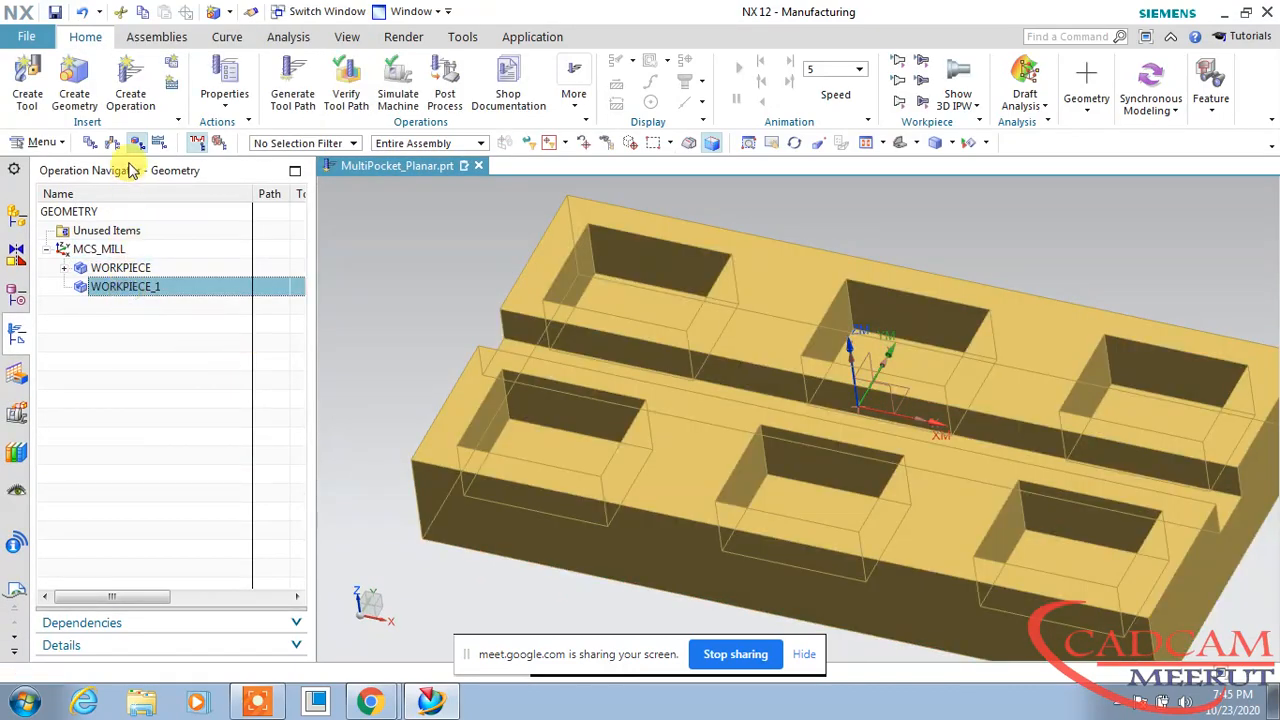
pyautogui.click(123, 102)
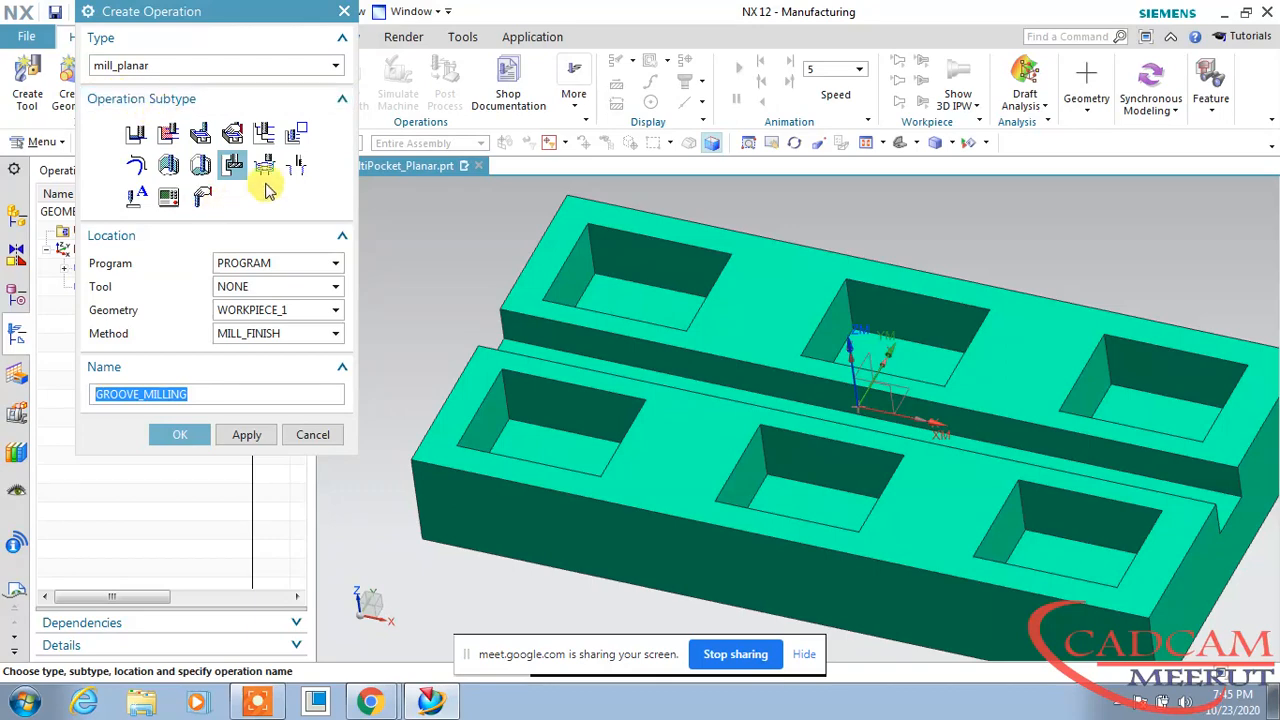
pyautogui.click(136, 134)
pyautogui.click(267, 287)
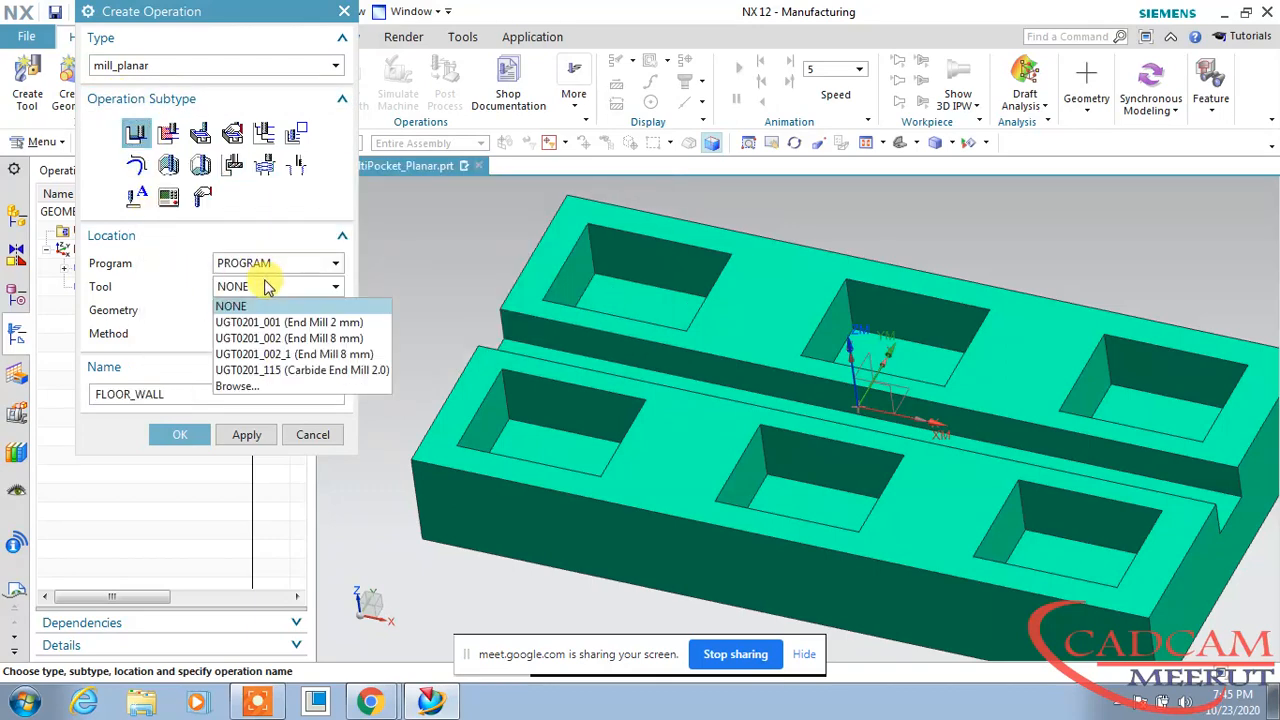
pyautogui.click(283, 339)
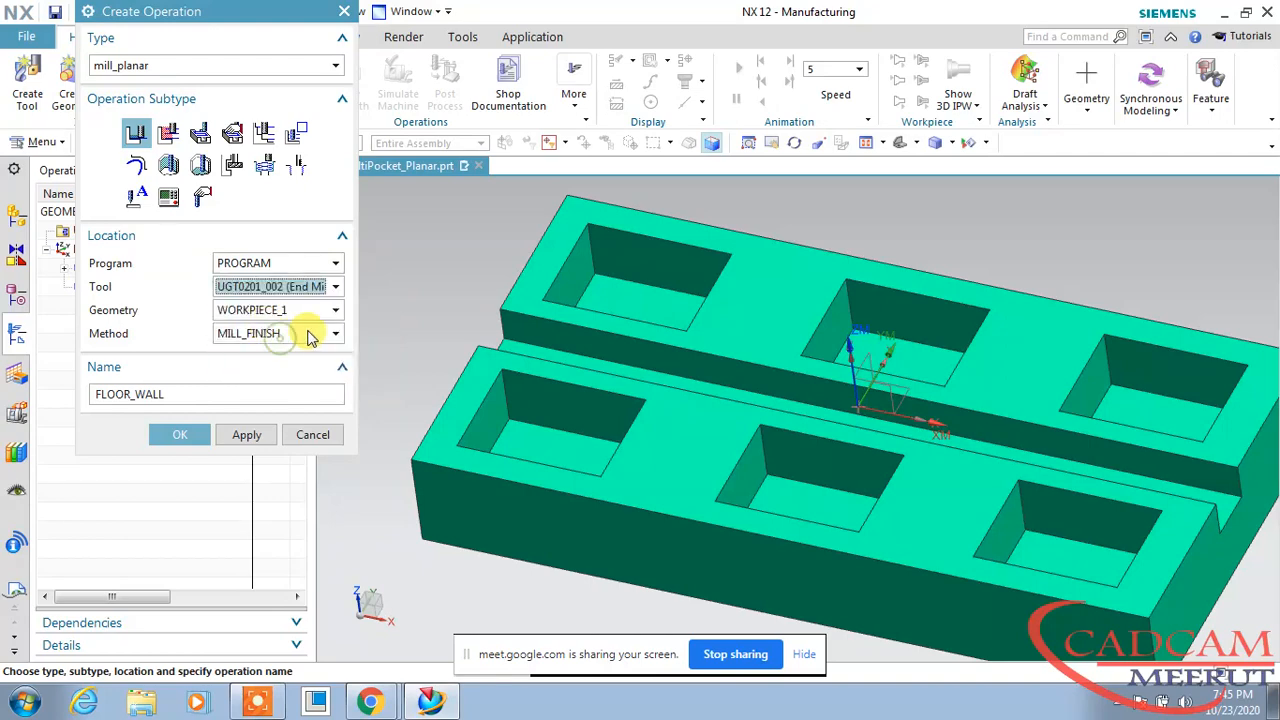
pyautogui.click(256, 336)
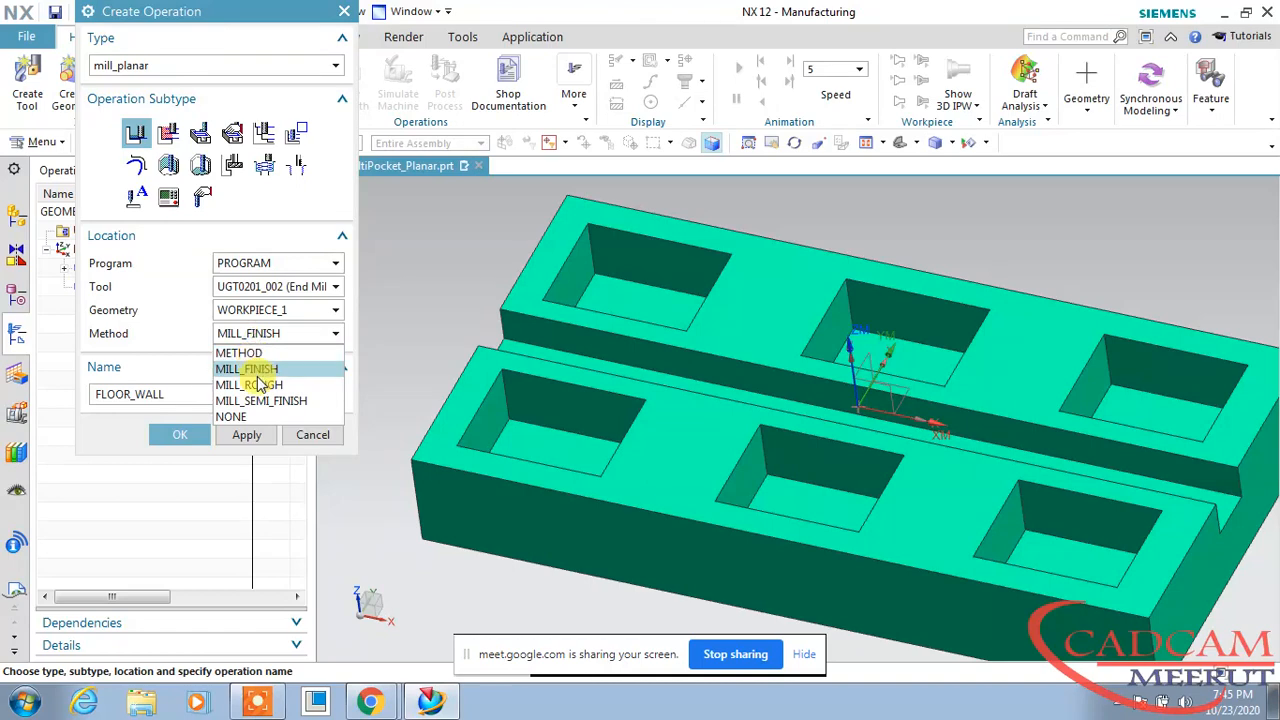
pyautogui.click(260, 386)
pyautogui.click(170, 436)
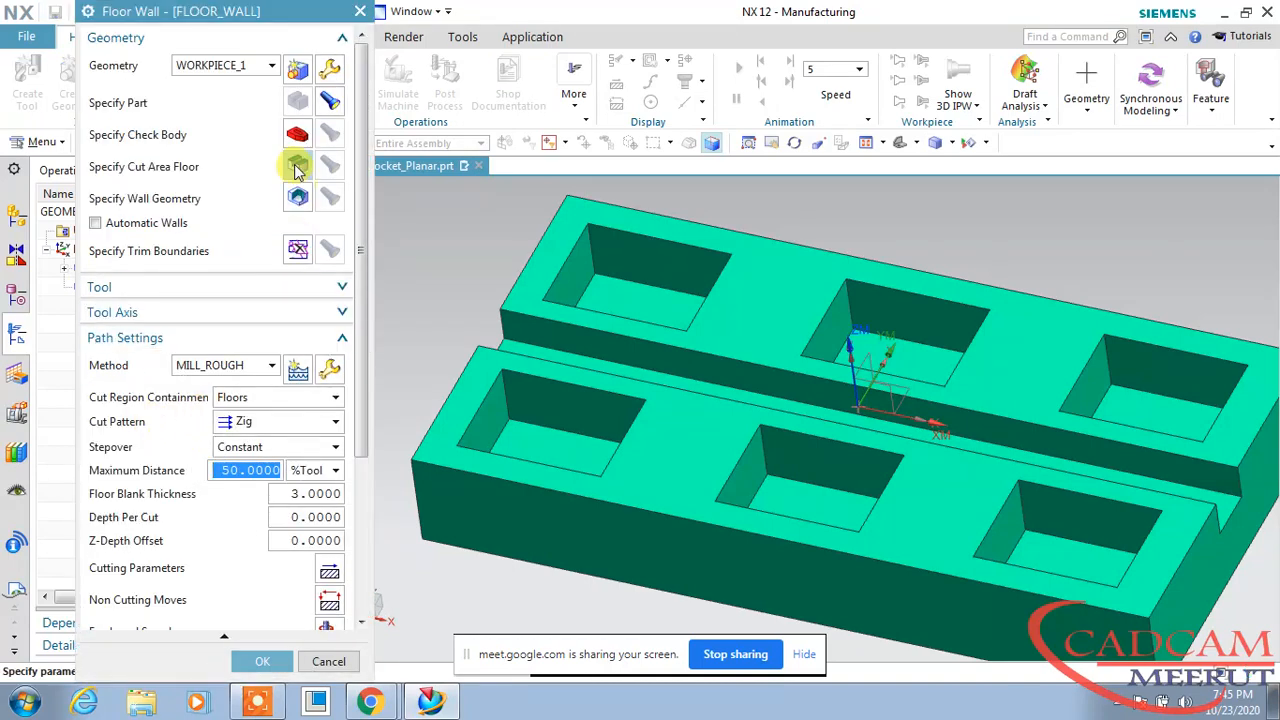
# - Specify the floor of the leftmost pocket in the front row as the cut area floor, dismissing the alert
pyautogui.click(563, 455)
pyautogui.click(250, 280)
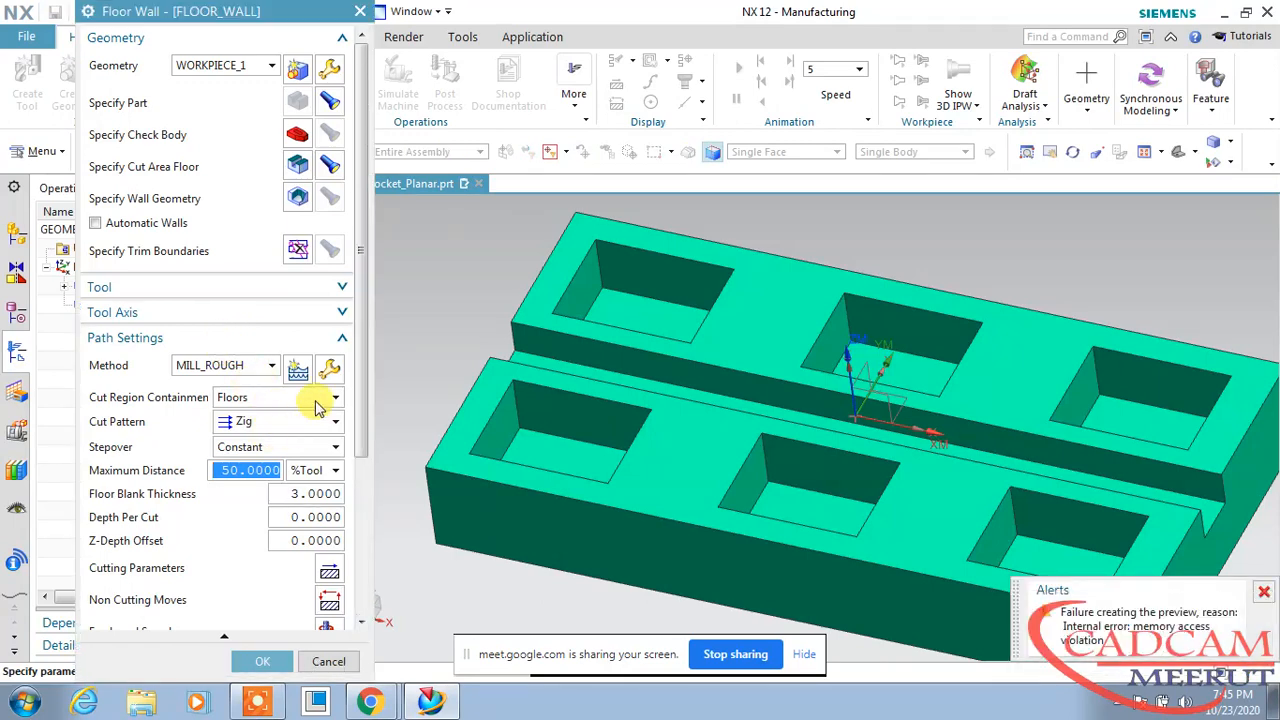
pyautogui.click(1267, 590)
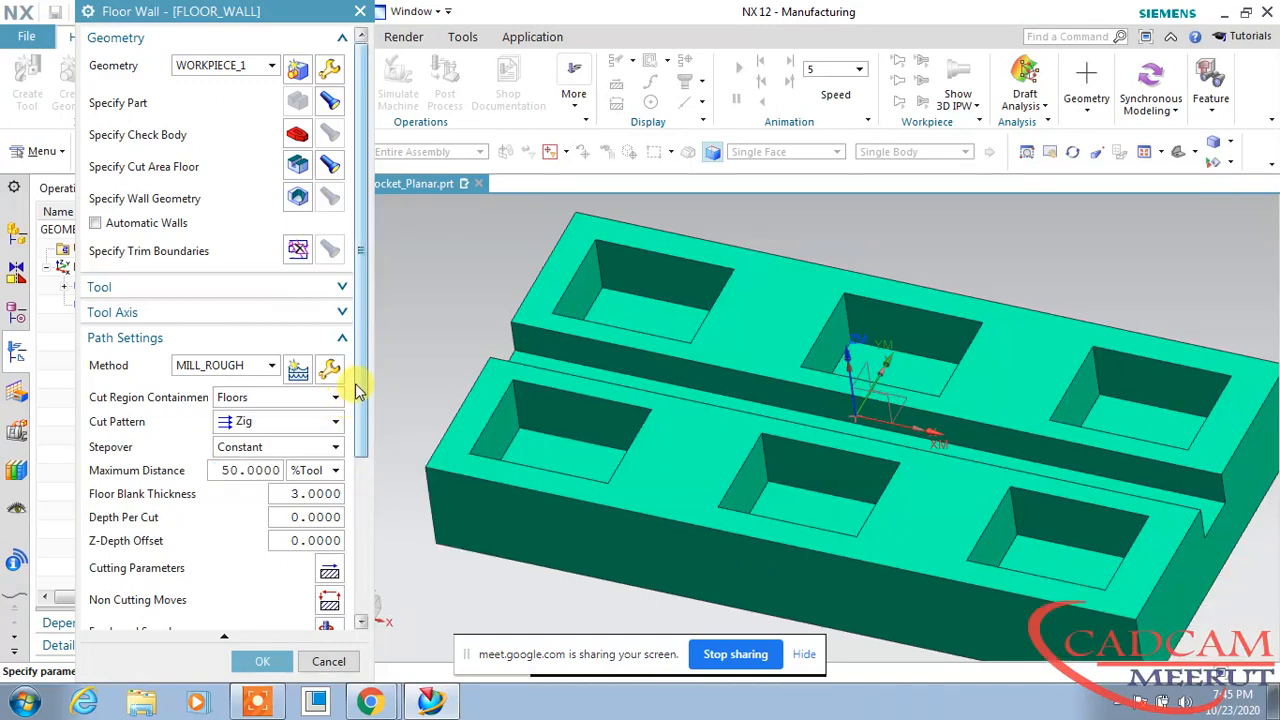
# - Set the Floor Wall operation's depth per cut to 1 and the floor blank thickness to 17
pyautogui.scroll(-3, 358, 390)
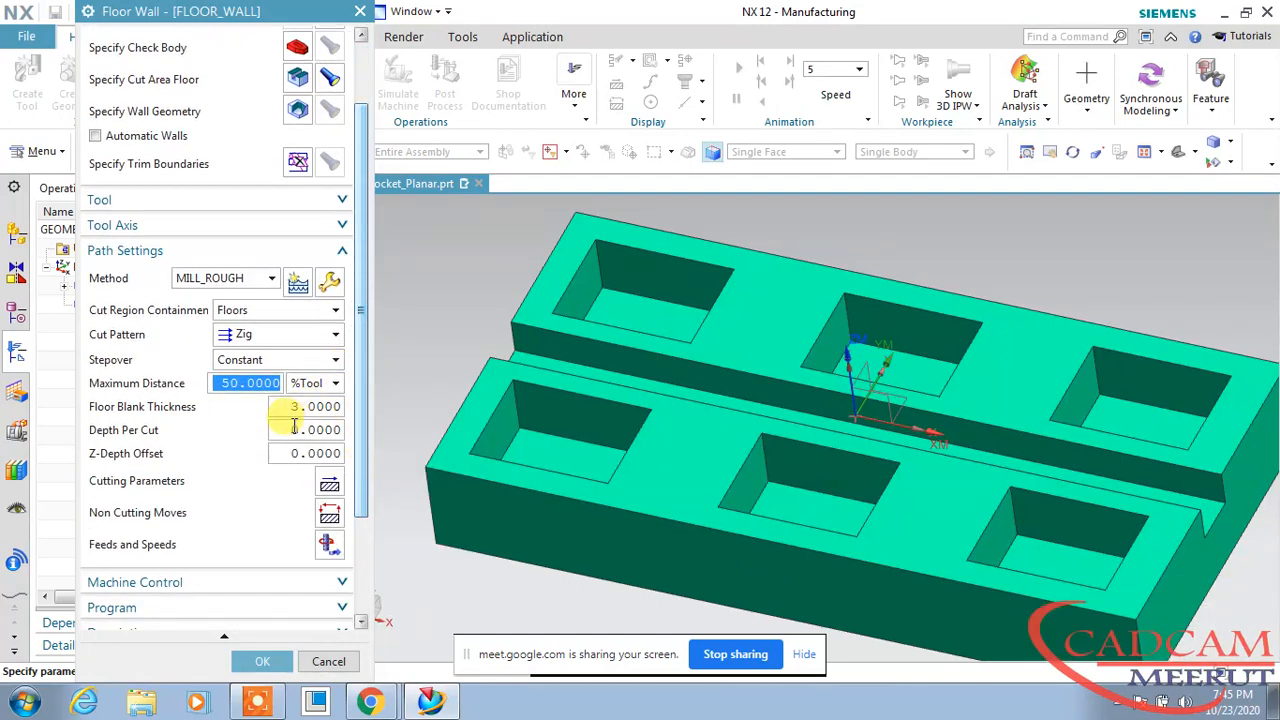
pyautogui.click(294, 431)
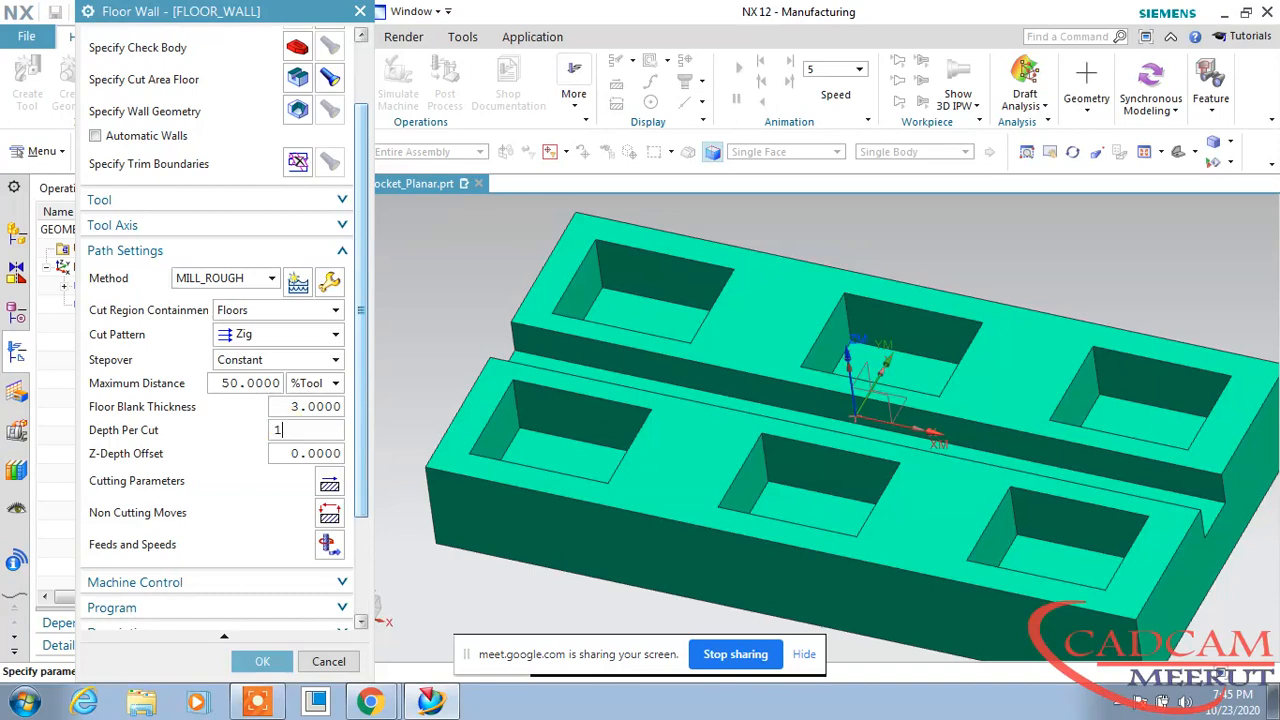
pyautogui.click(305, 408)
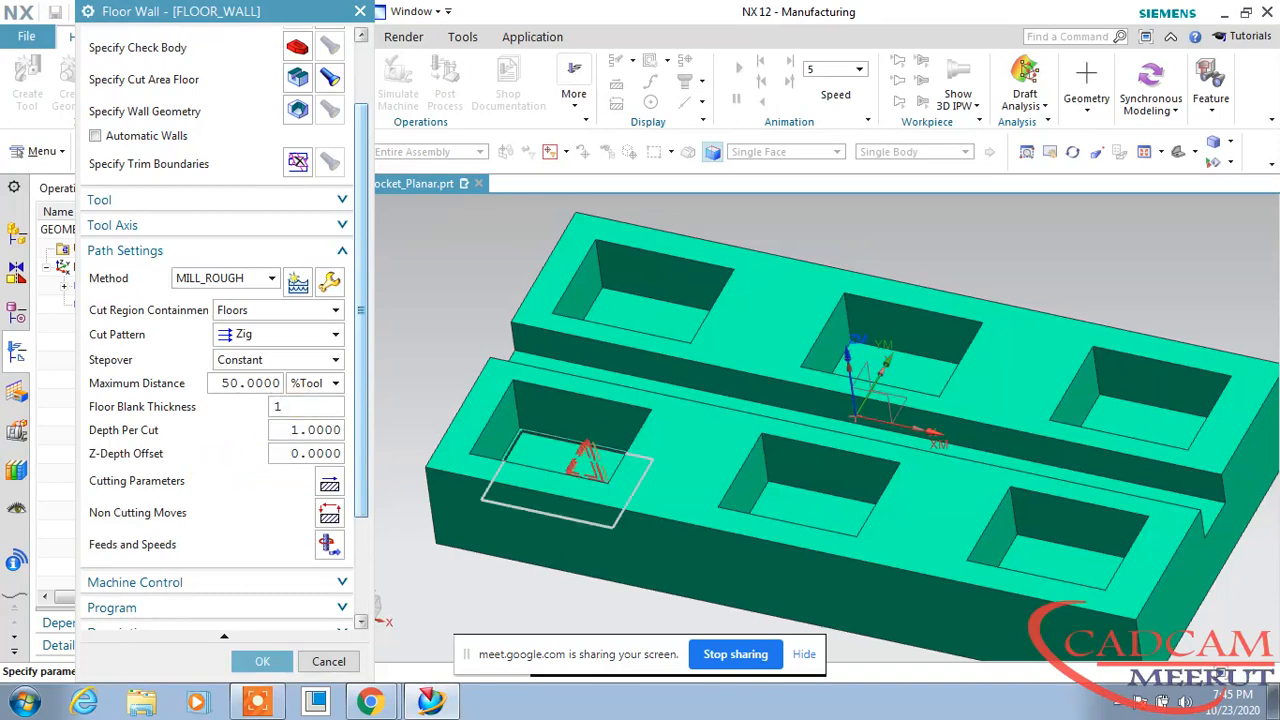
pyautogui.click(306, 430)
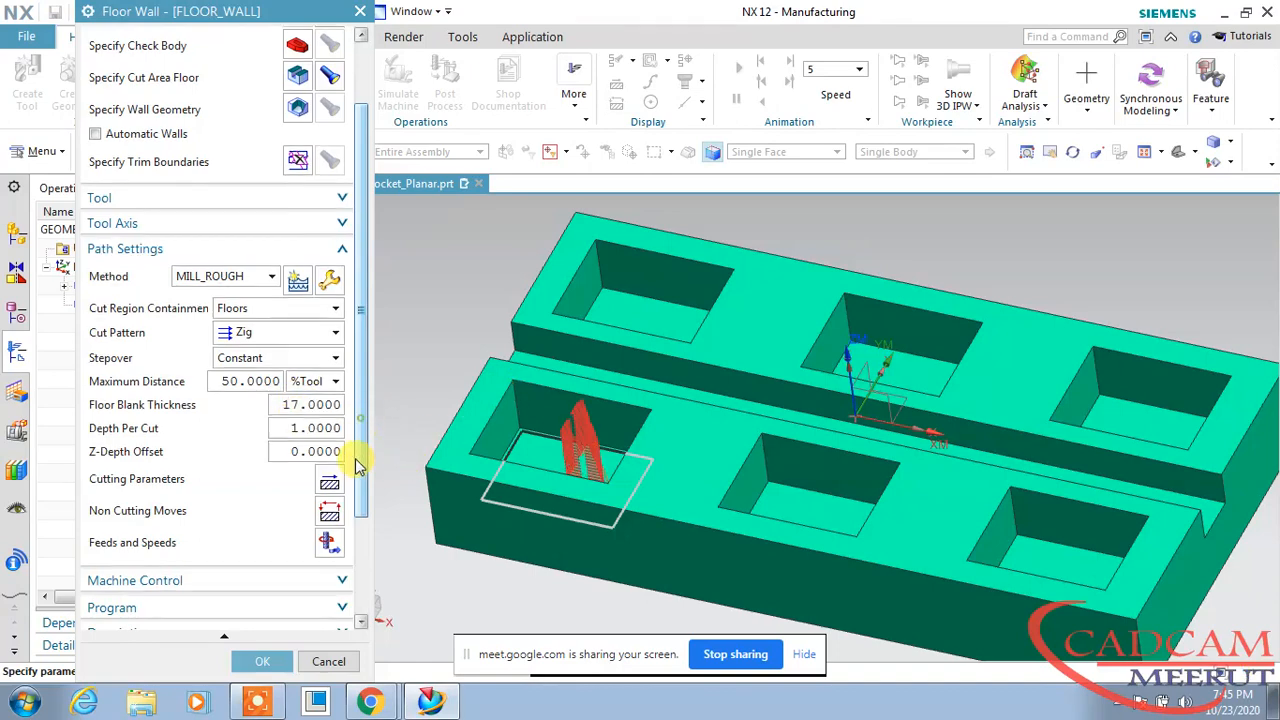
# - Generate the Floor Wall tool path and inspect its passes in the pocket
pyautogui.scroll(-3, 355, 458)
pyautogui.click(172, 578)
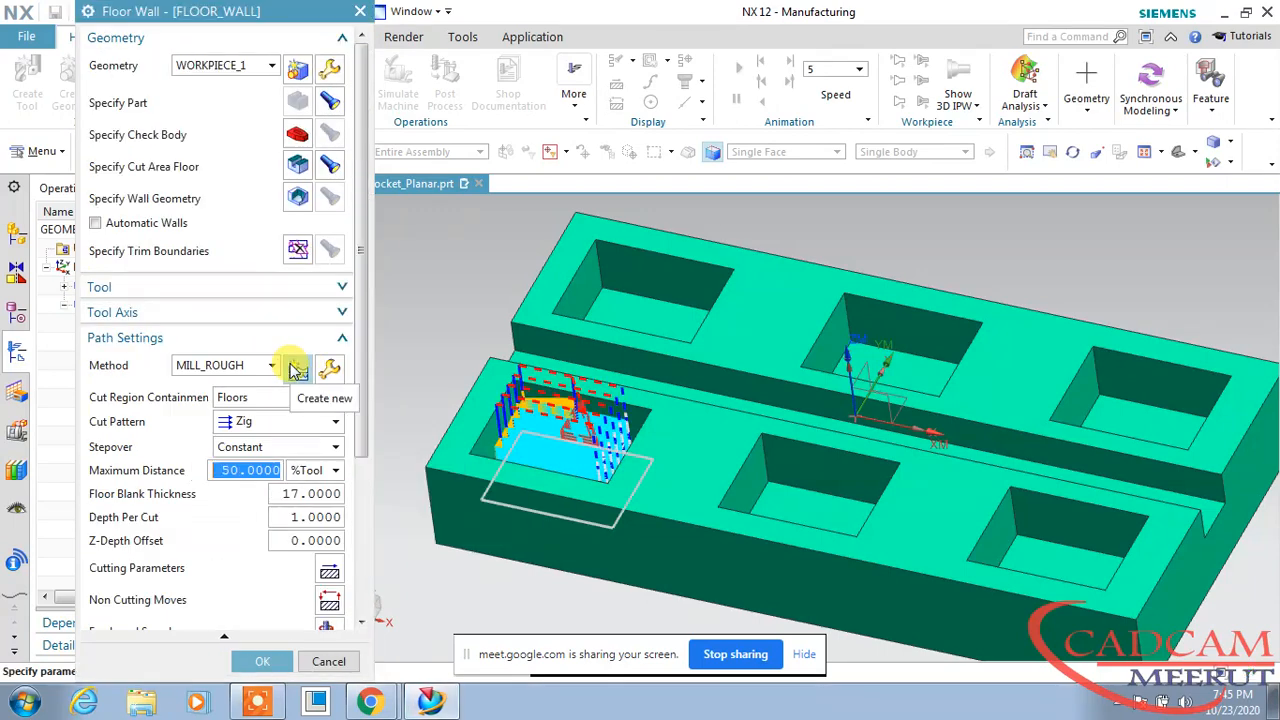
pyautogui.scroll(-2, 563, 343)
pyautogui.moveTo(491, 351); pyautogui.dragTo(478, 336, button='middle')
pyautogui.scroll(4, 478, 336)
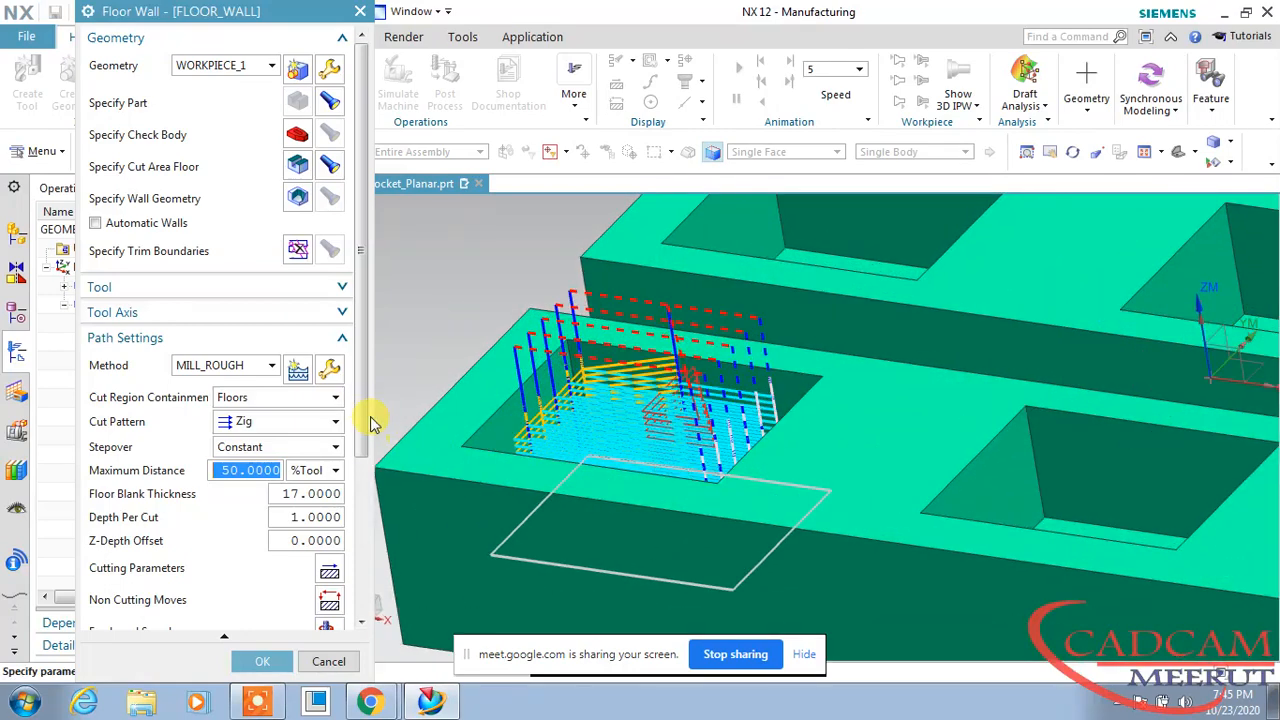
# - Try to verify the tool path with the 3D Dynamic simulation, accepting a Bounding Block blank and dismissing the errors
pyautogui.moveTo(370, 424); pyautogui.dragTo(363, 491)
pyautogui.click(230, 580)
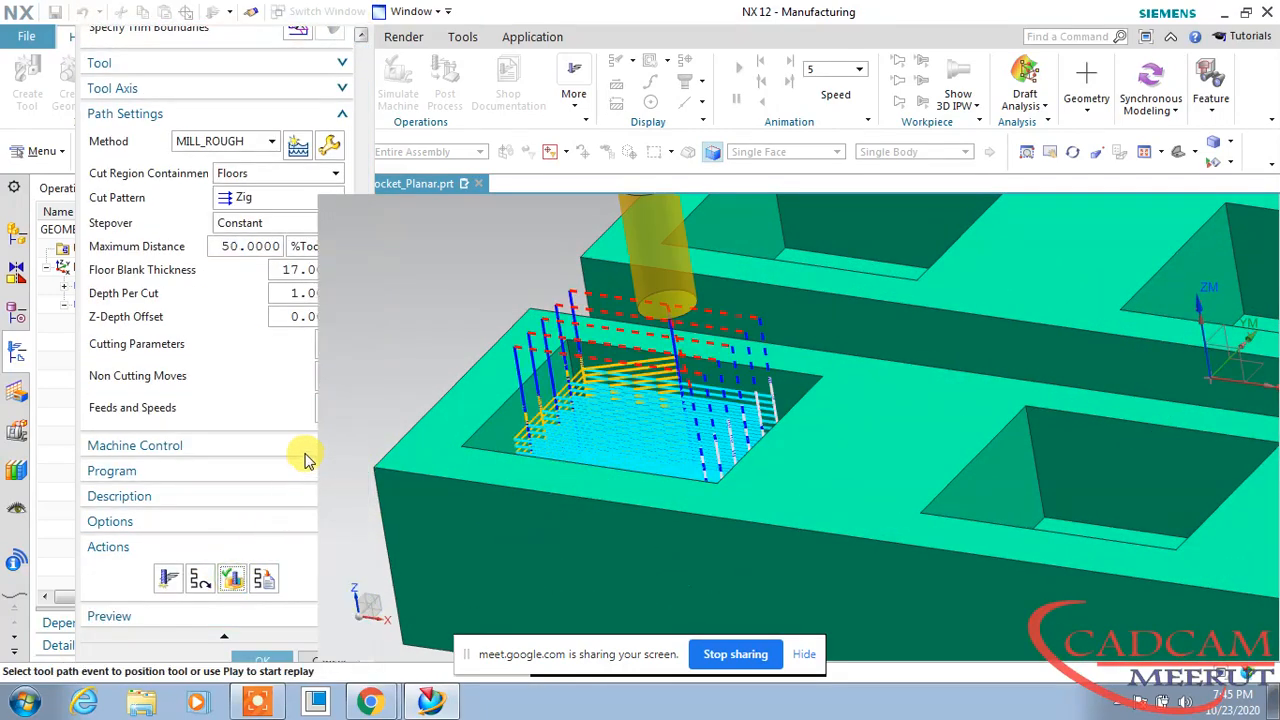
pyautogui.click(172, 161)
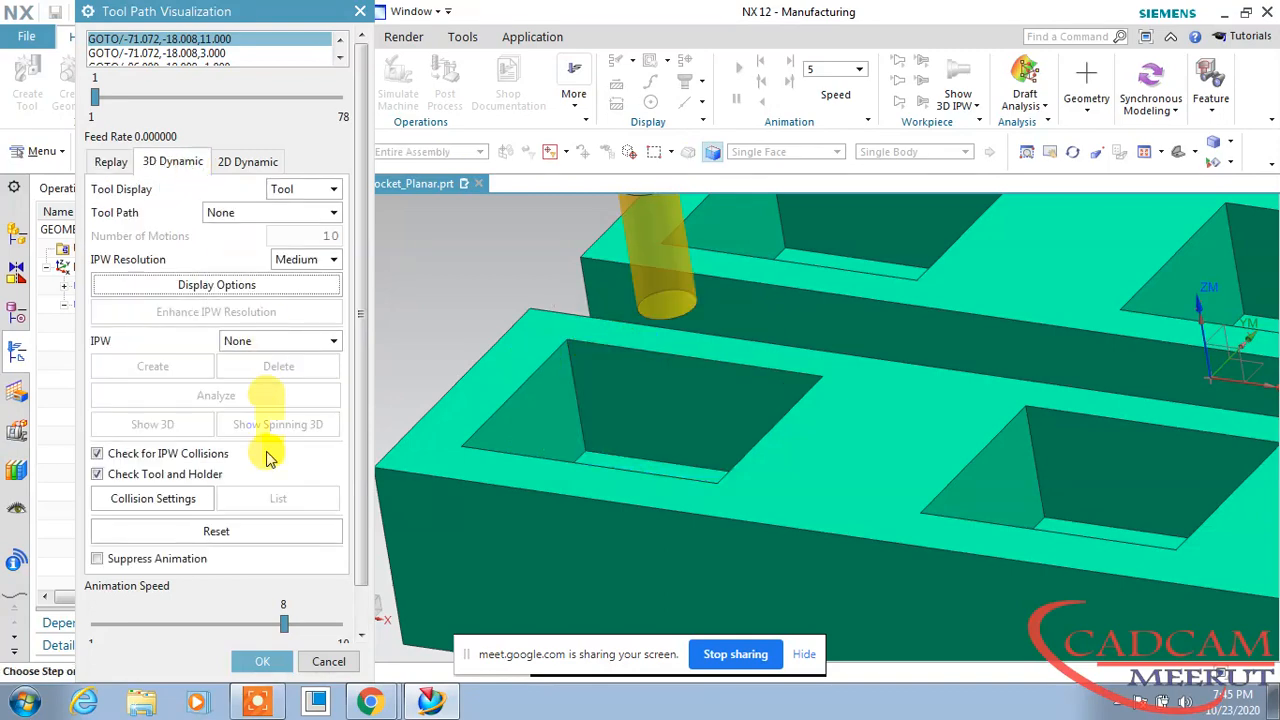
pyautogui.scroll(-1, 255, 540)
pyautogui.click(218, 624)
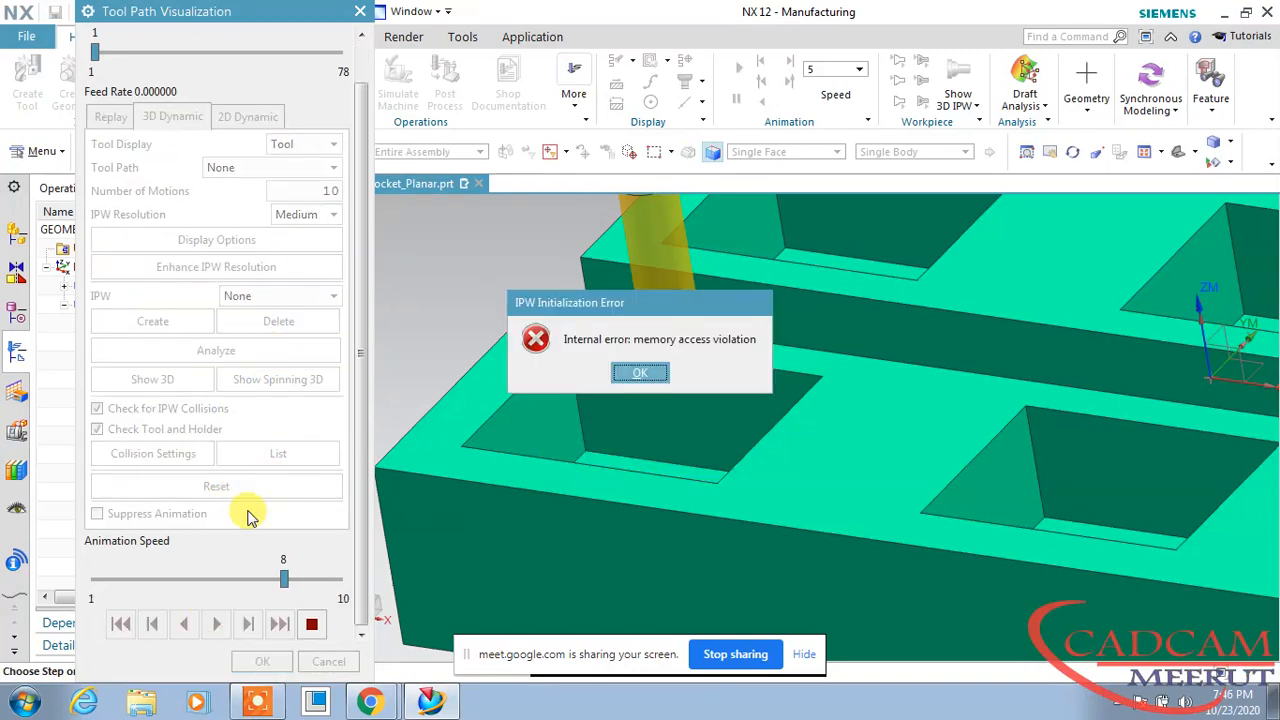
pyautogui.click(639, 374)
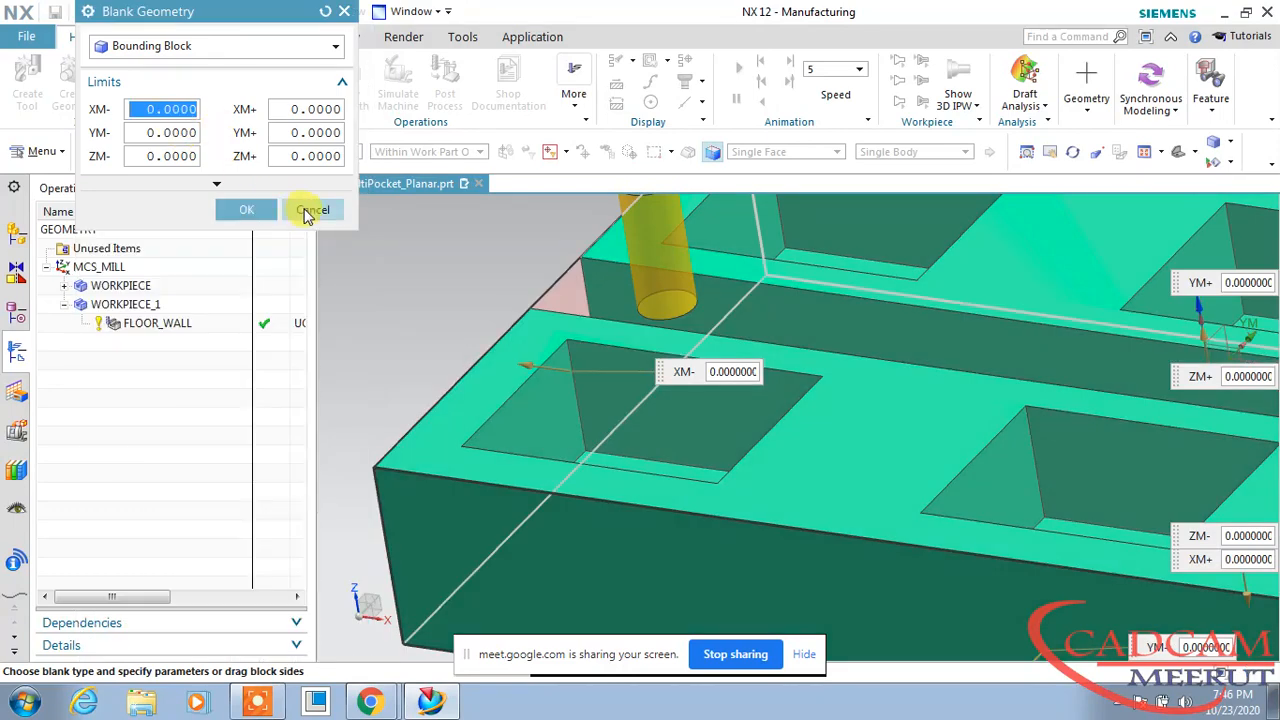
pyautogui.click(254, 209)
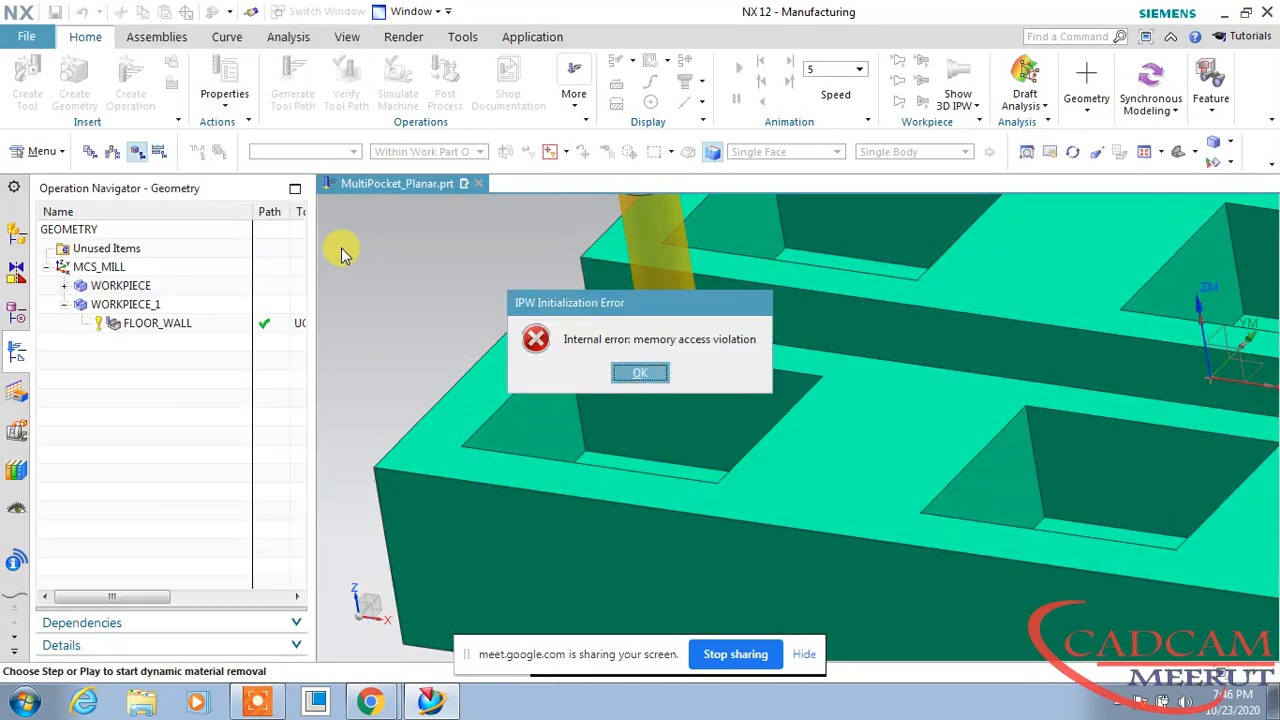
pyautogui.click(639, 373)
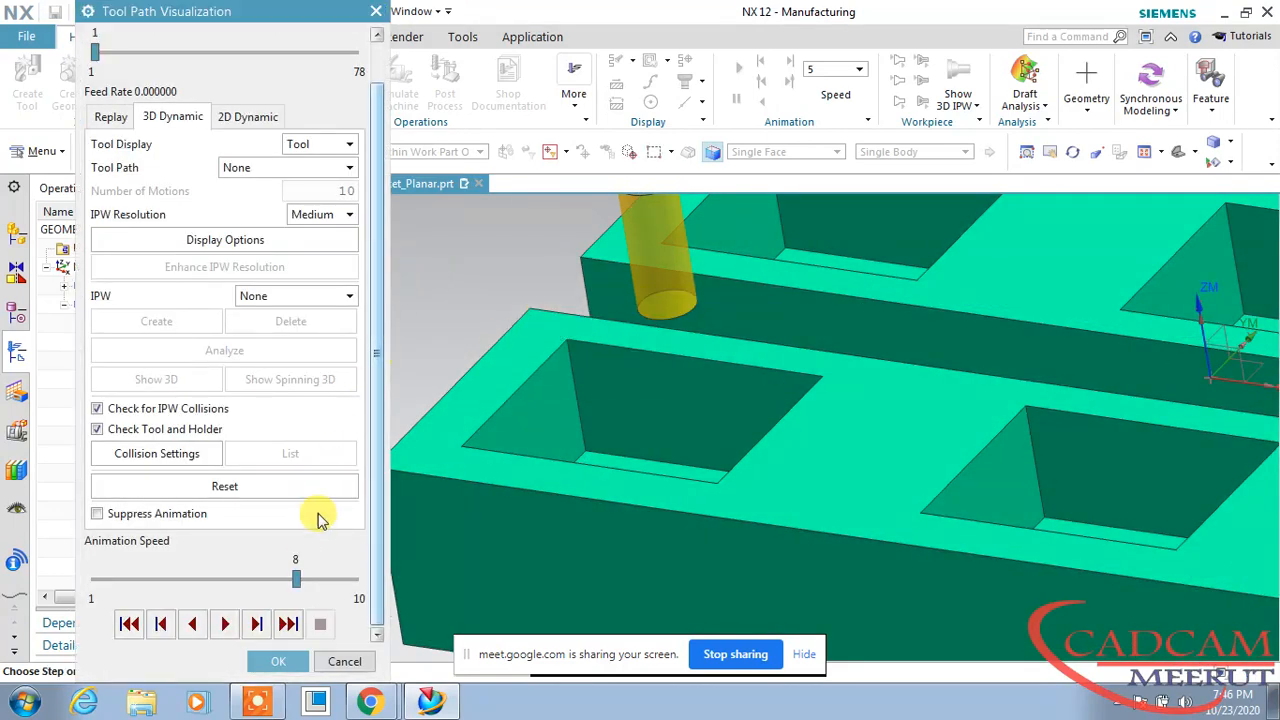
# - Replay the pocket's tool path motion, stop it partway and close the visualization
pyautogui.click(110, 116)
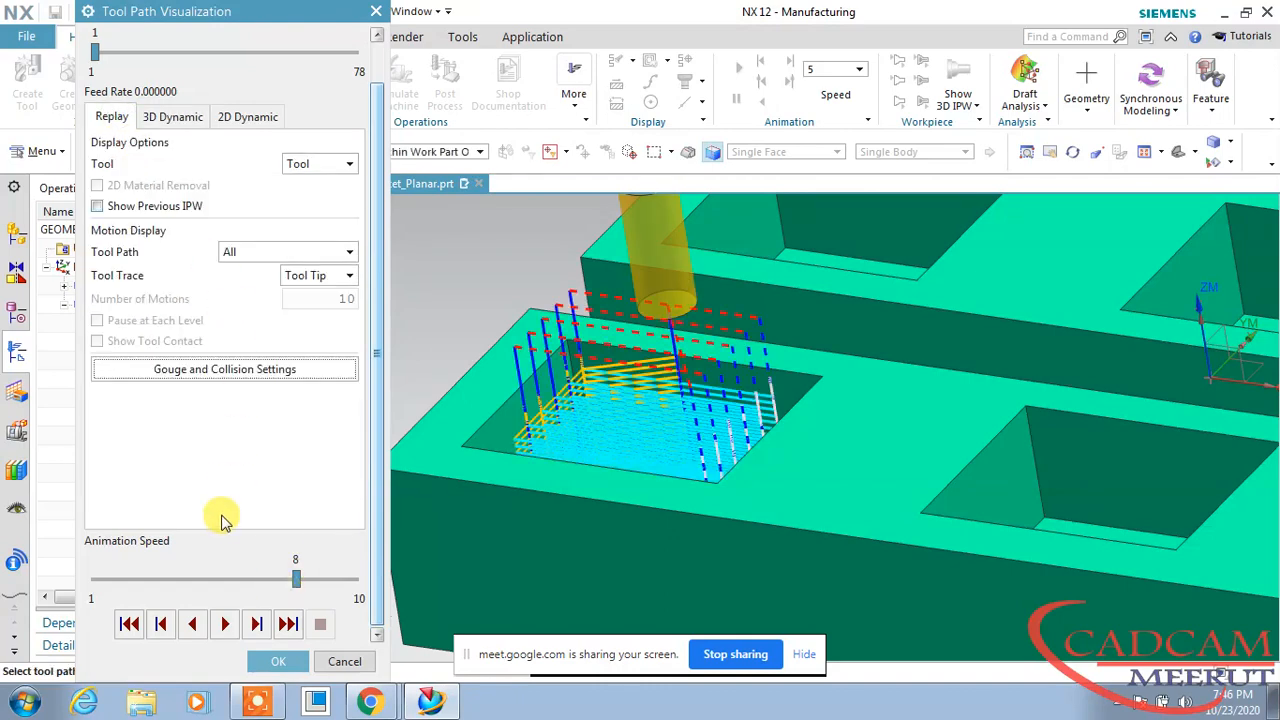
pyautogui.click(224, 624)
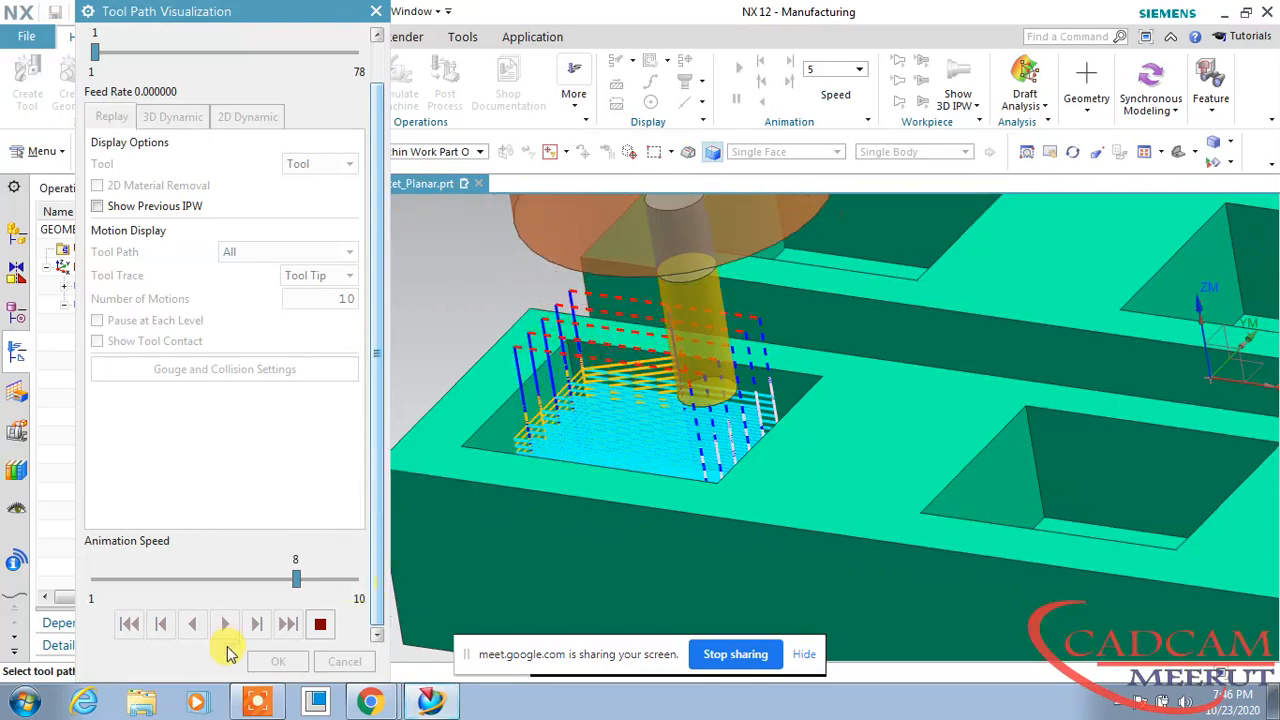
pyautogui.click(321, 628)
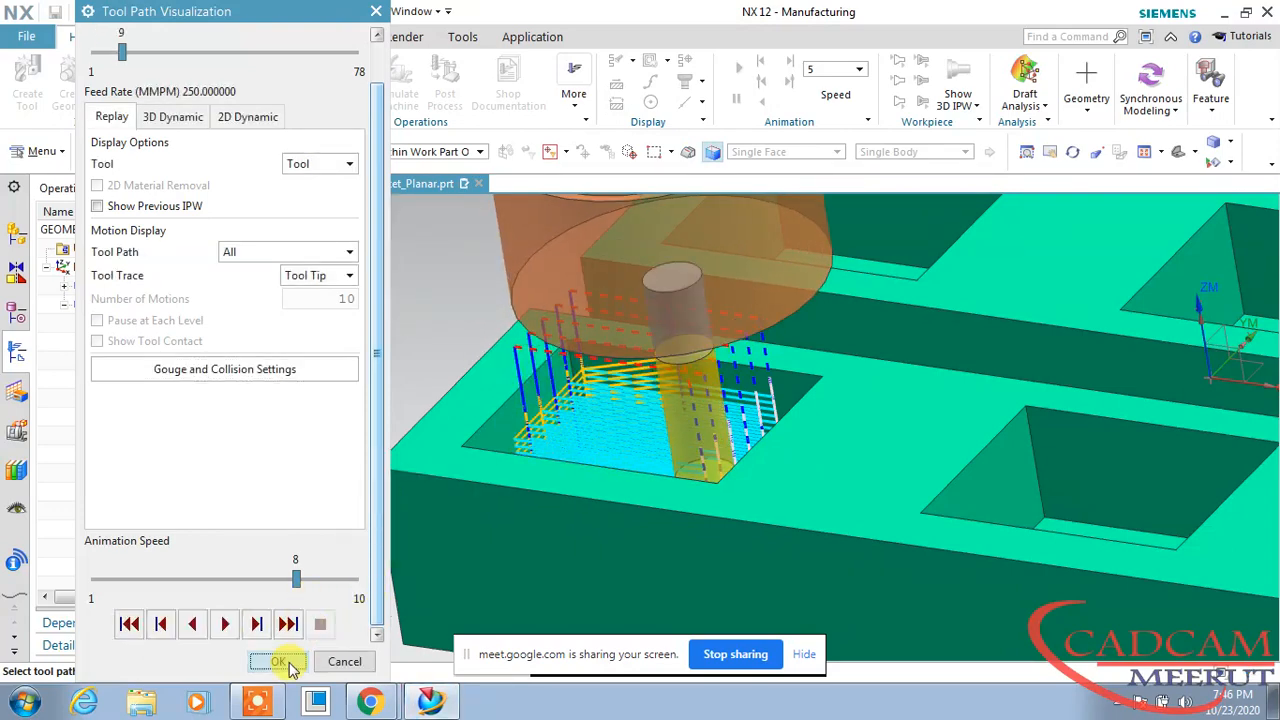
pyautogui.click(279, 661)
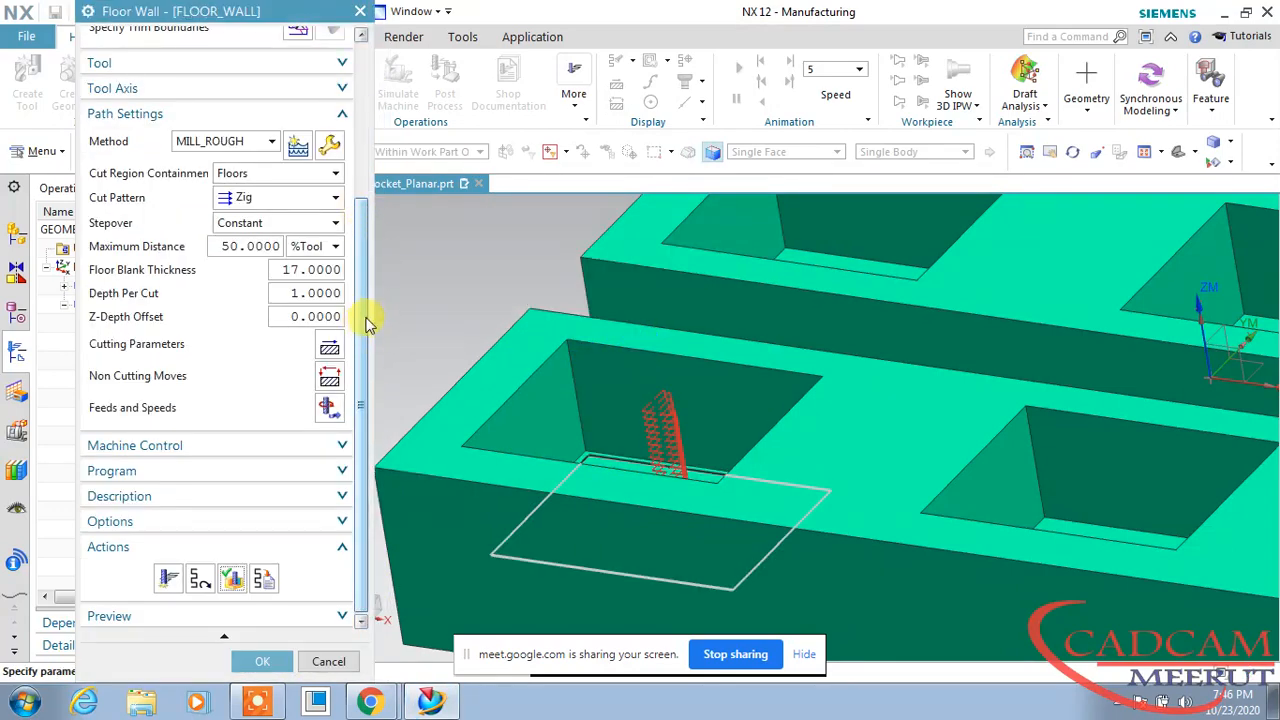
# - Set the Final Floor Stock to 0.5 in the Floor Wall operation's cutting parameters
pyautogui.moveTo(477, 251); pyautogui.dragTo(471, 277, button='middle')
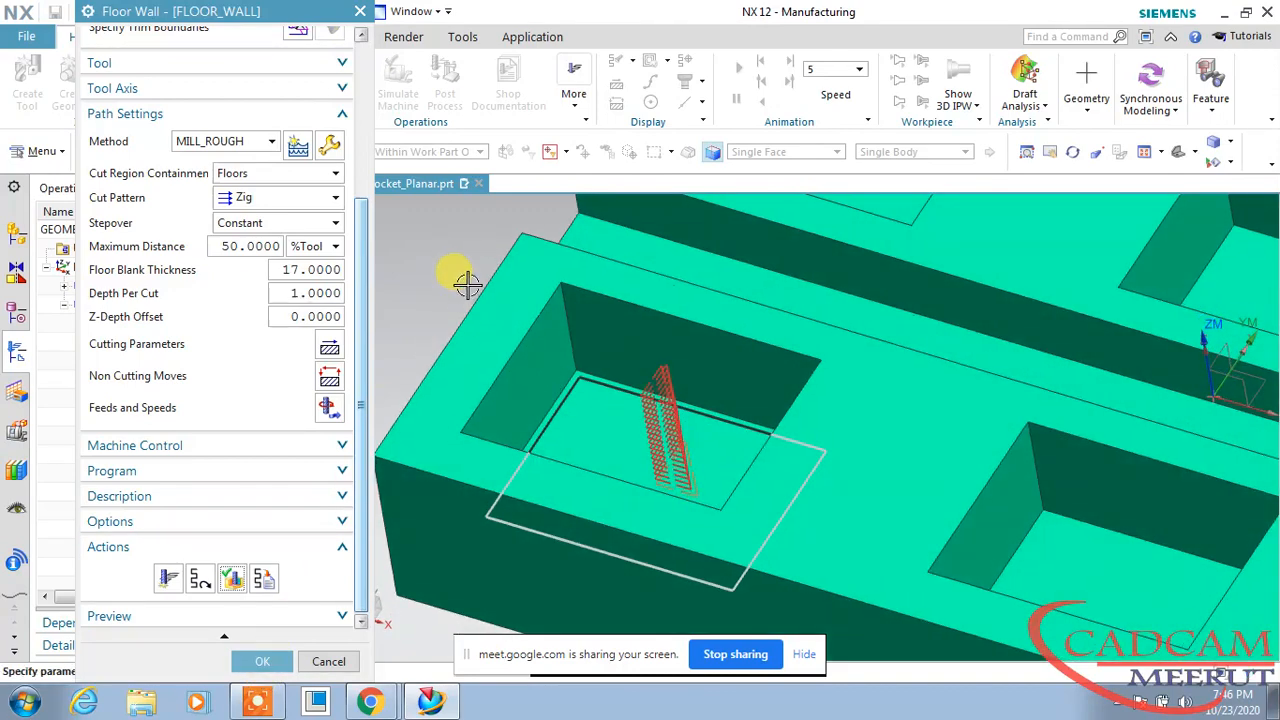
pyautogui.click(331, 344)
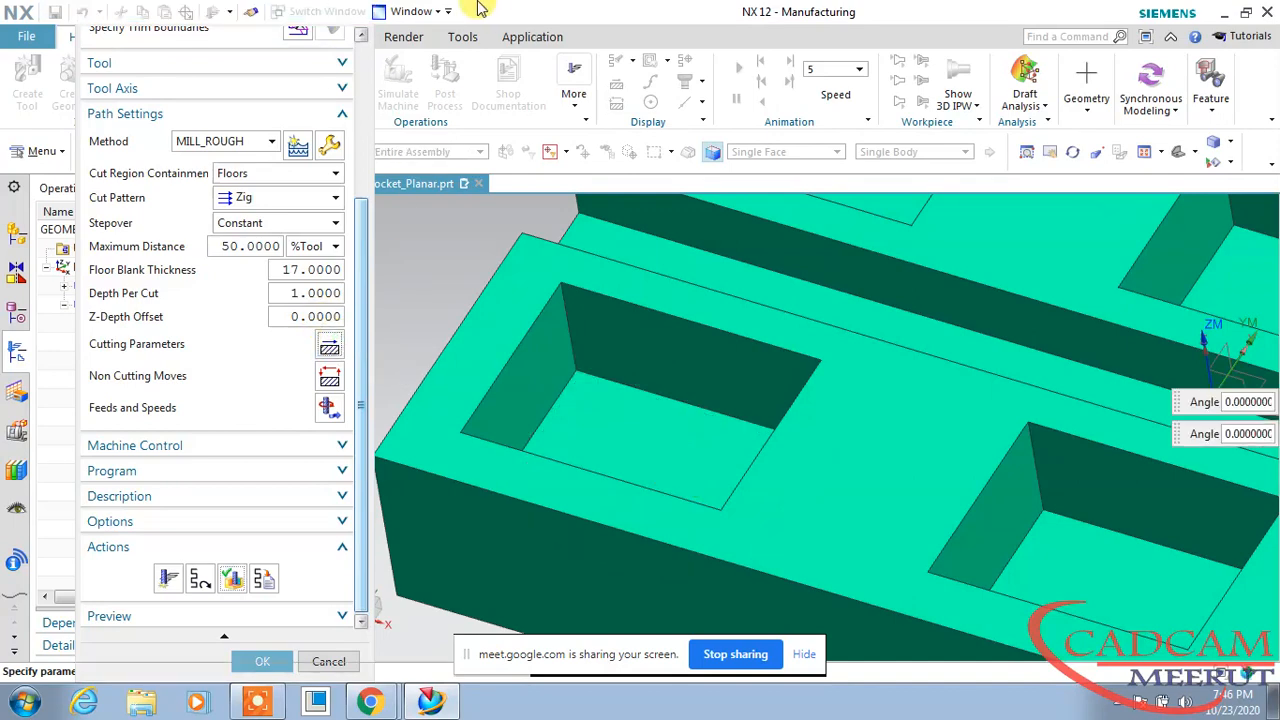
pyautogui.click(241, 70)
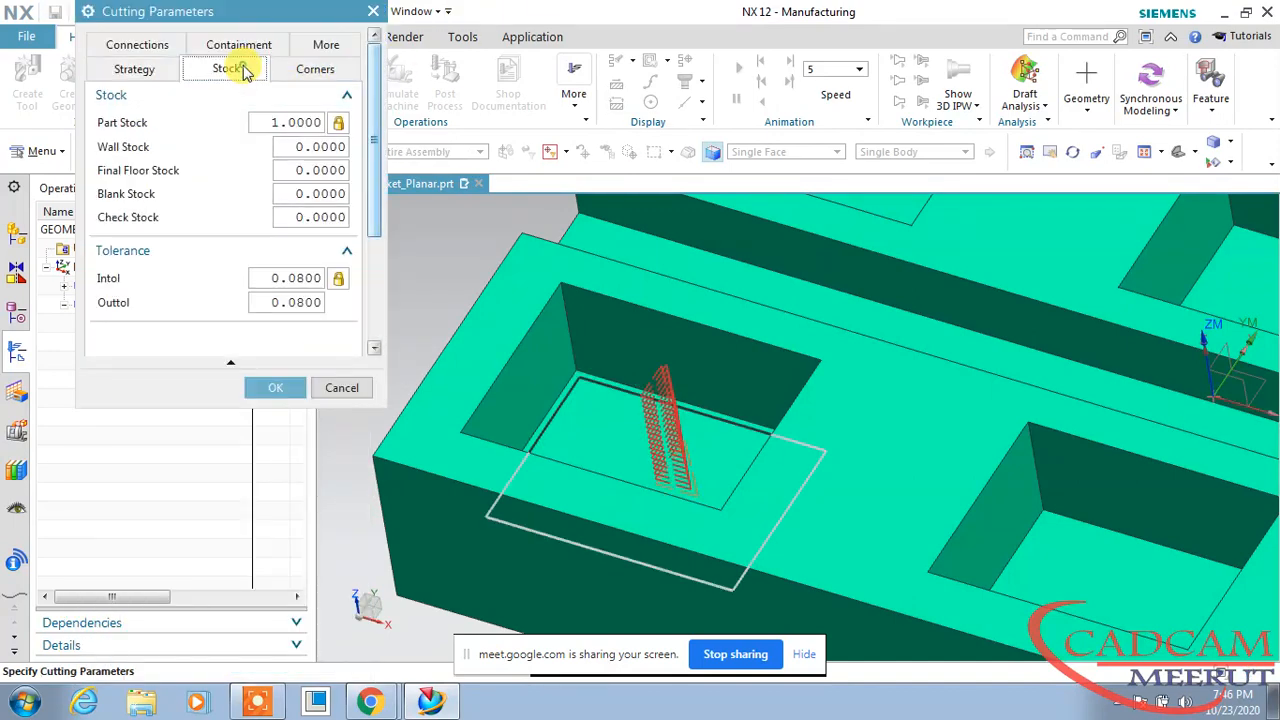
pyautogui.moveTo(130, 127)
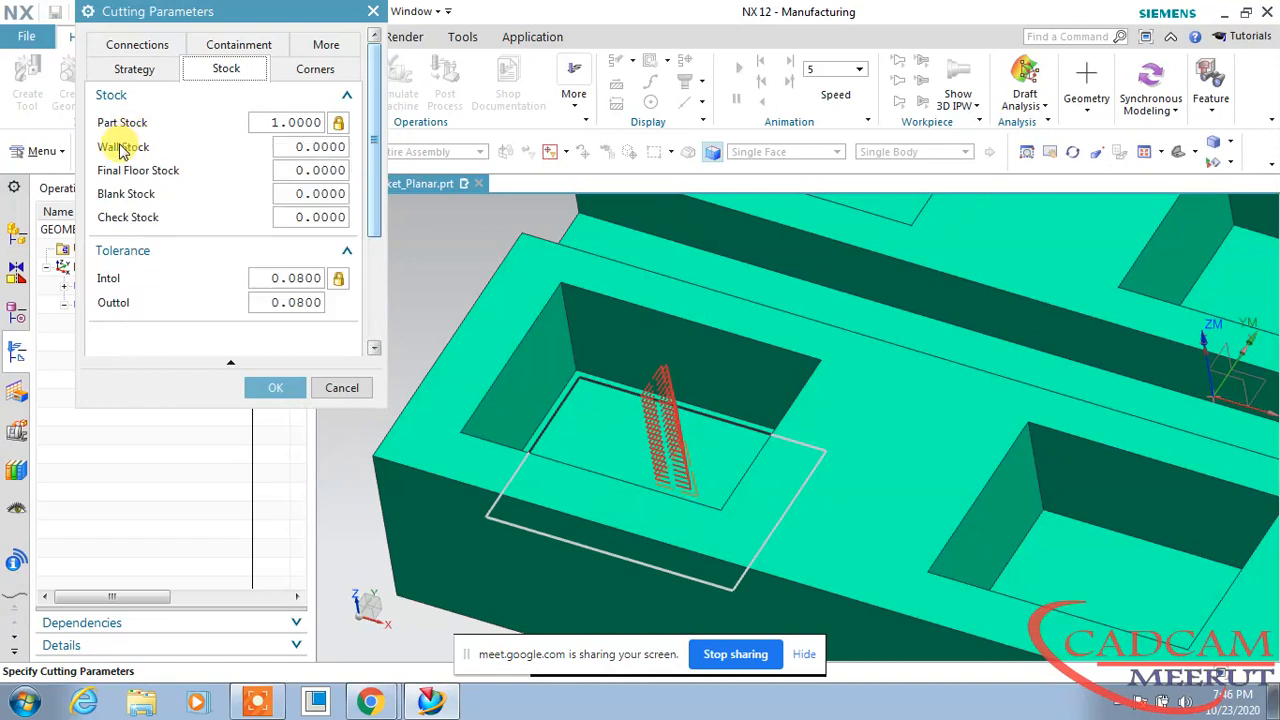
pyautogui.moveTo(118, 155)
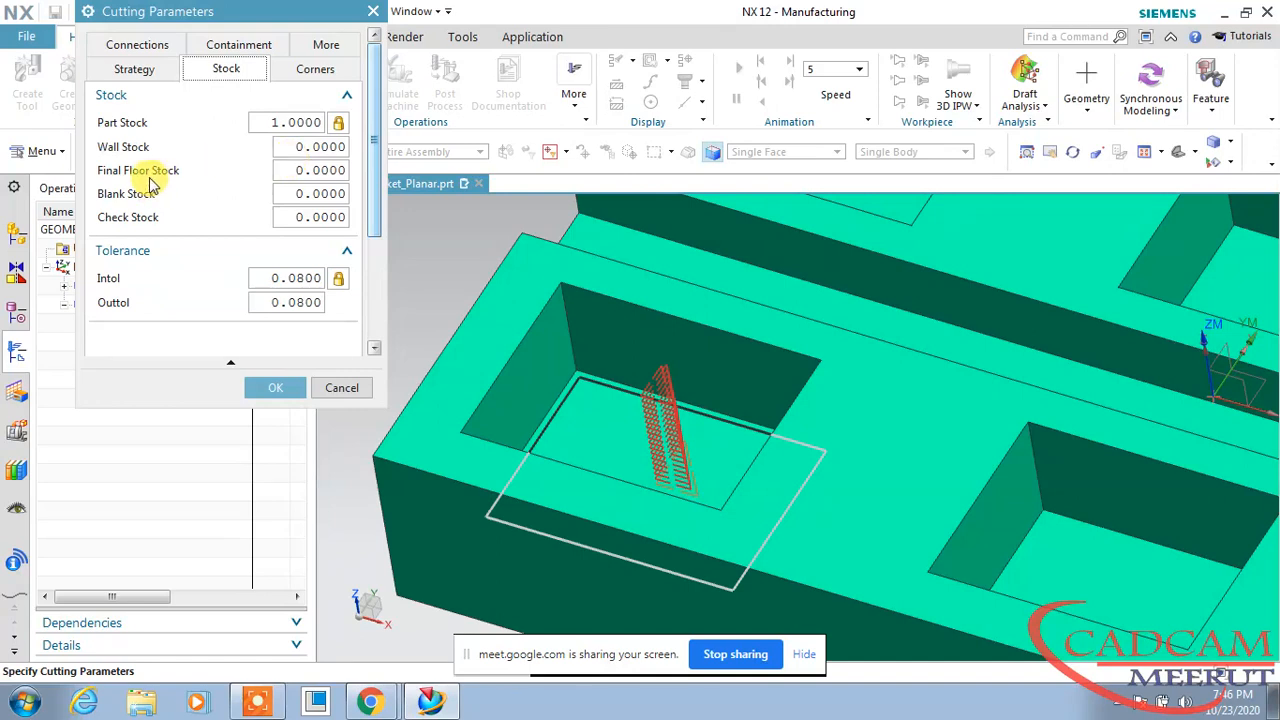
pyautogui.click(315, 170)
pyautogui.write('5')
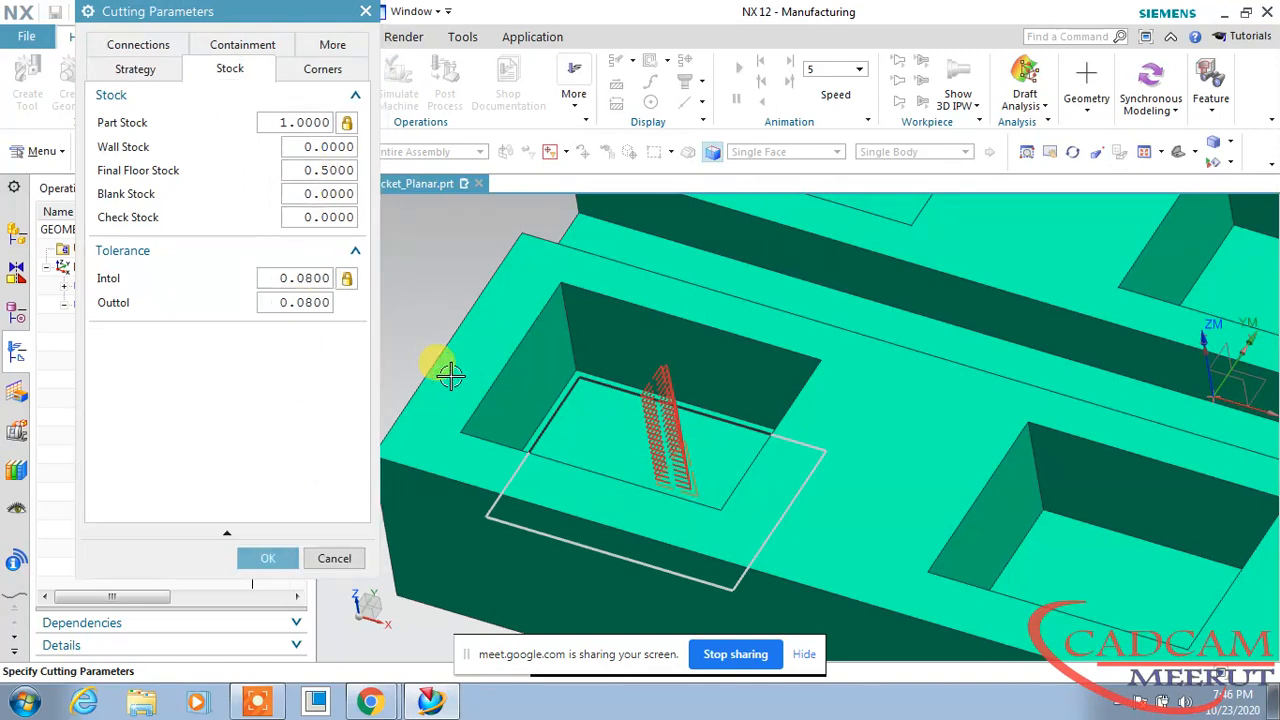
pyautogui.click(266, 558)
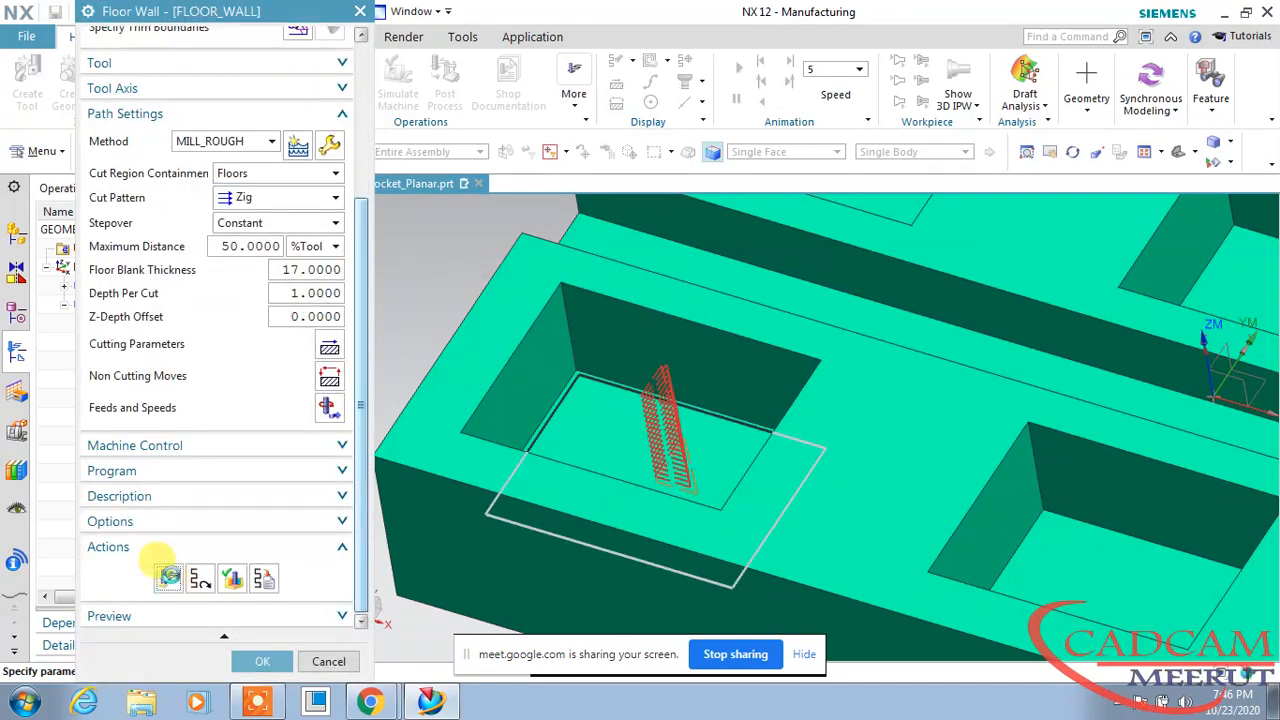
# - Regenerate the pocket's roughing tool path and accept the Floor Wall operation
pyautogui.click(168, 578)
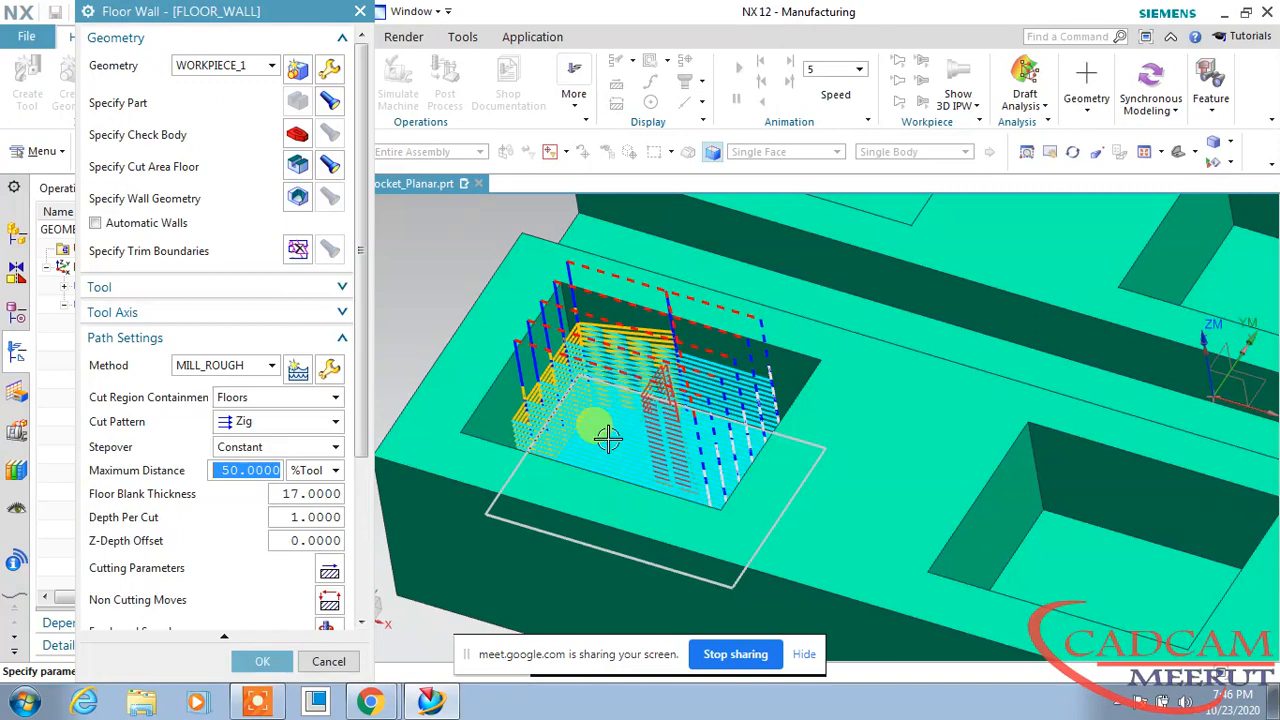
pyautogui.click(262, 661)
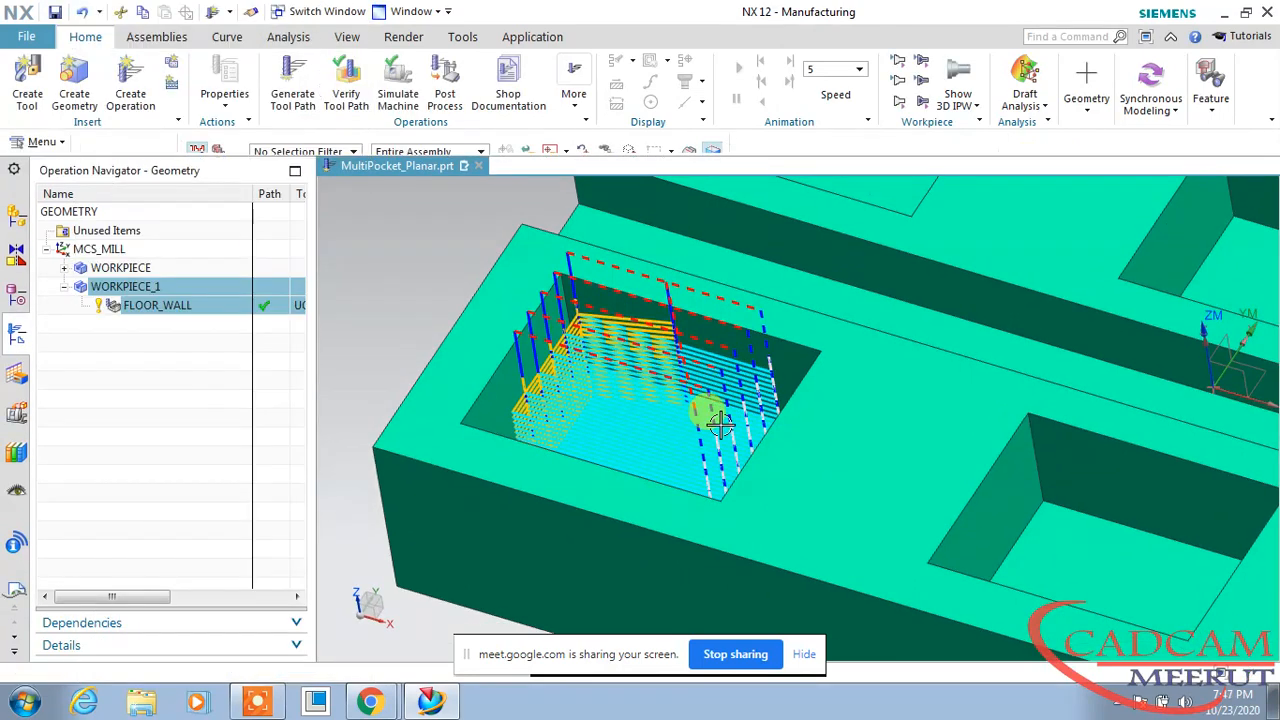
pyautogui.click(400, 255)
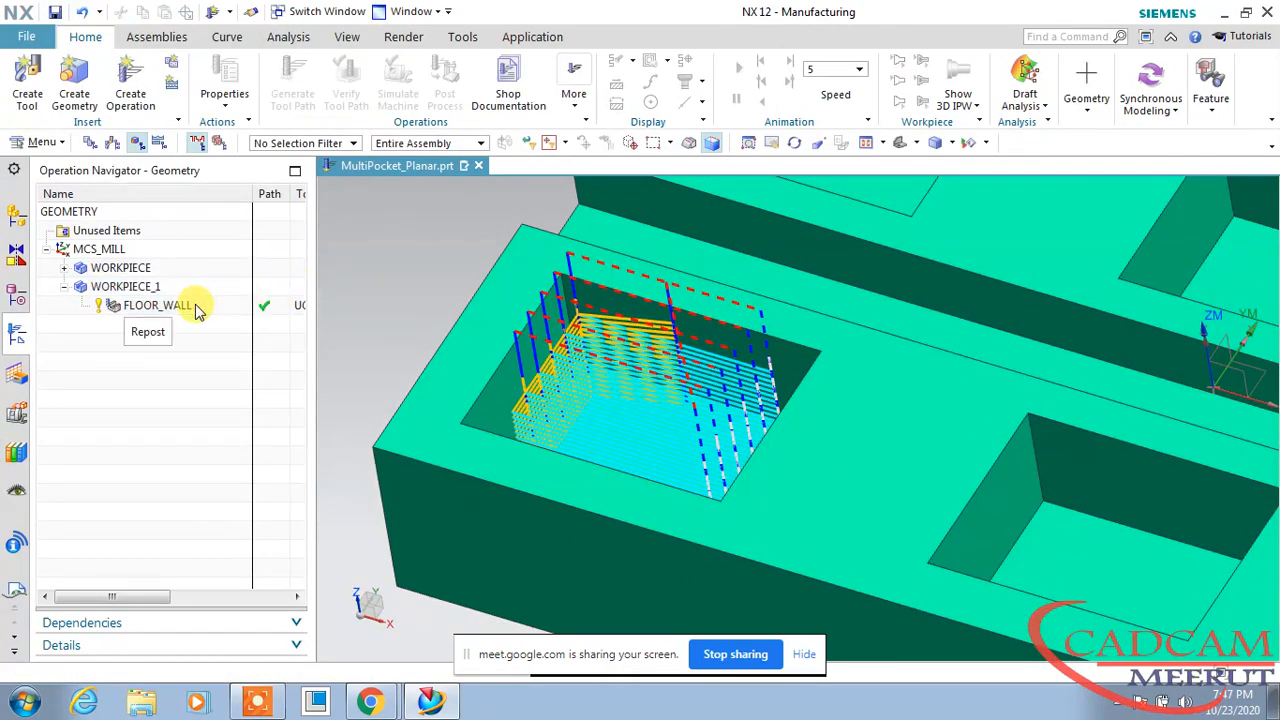
# - Create a mill_planar Finish Walls operation on WORKPIECE_1 with tool UGT0201_002 and method MILL_FINISH
pyautogui.click(182, 303)
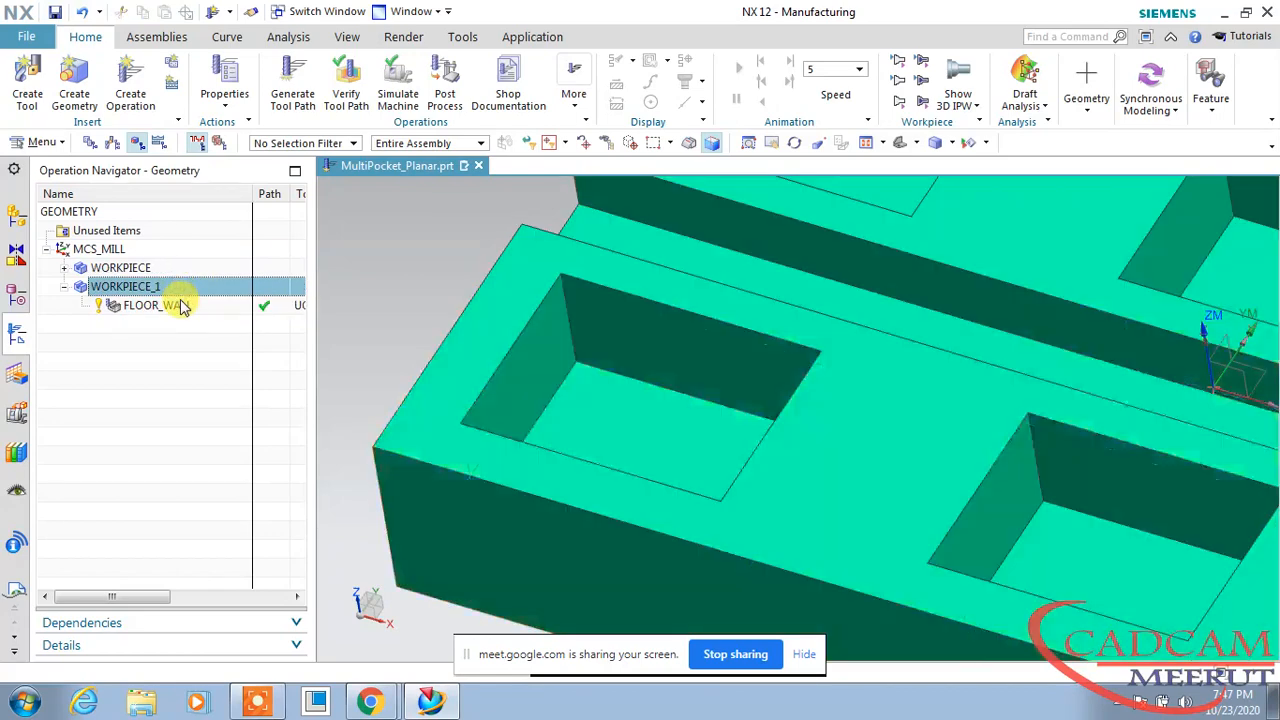
pyautogui.click(186, 320)
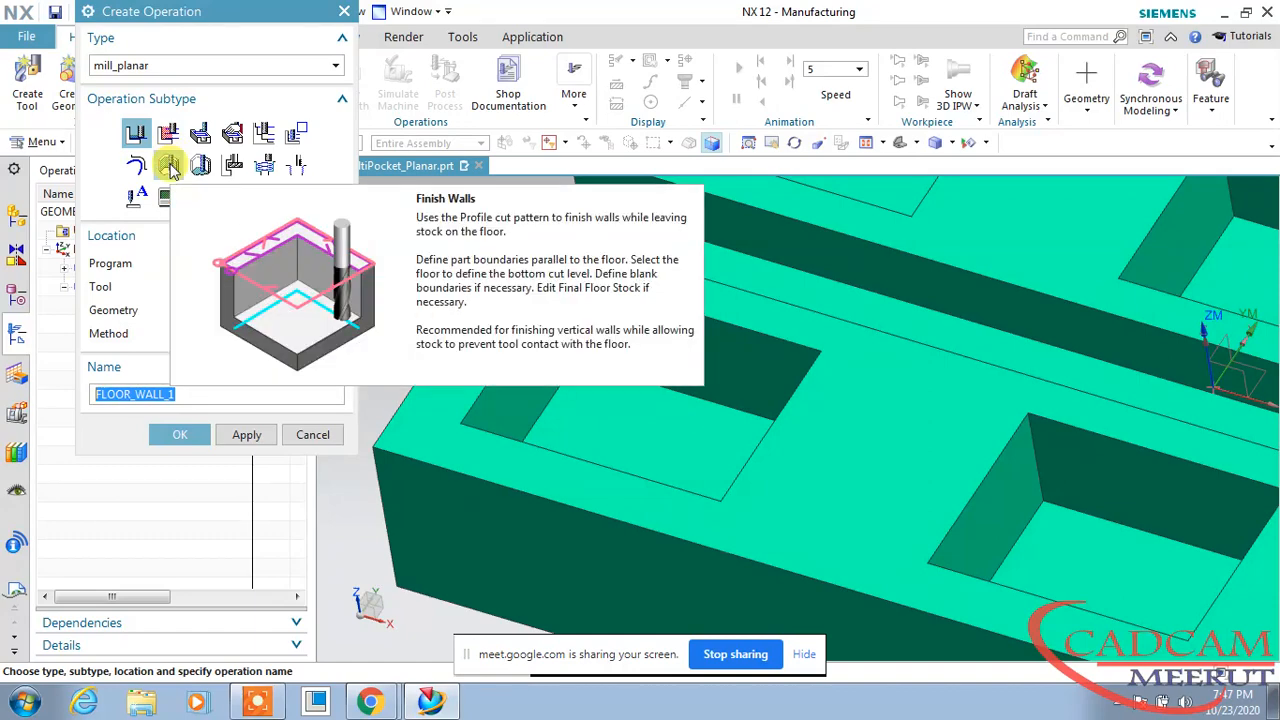
pyautogui.click(170, 166)
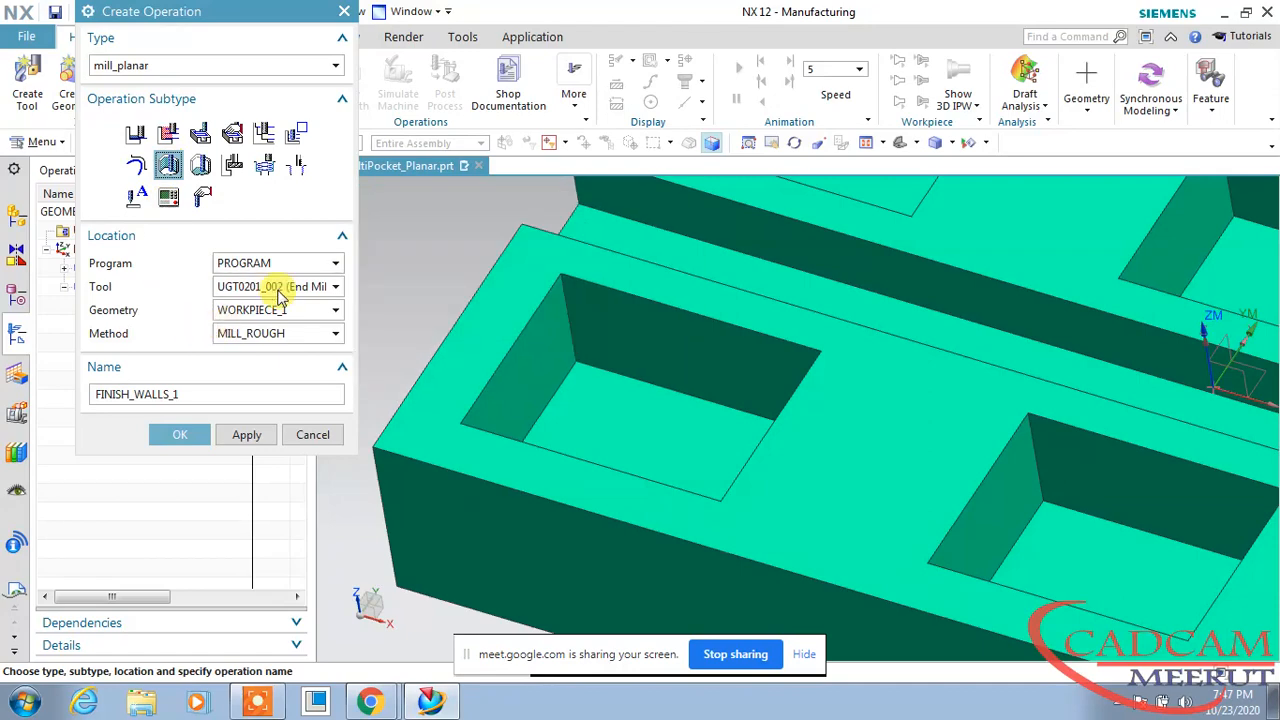
pyautogui.click(270, 333)
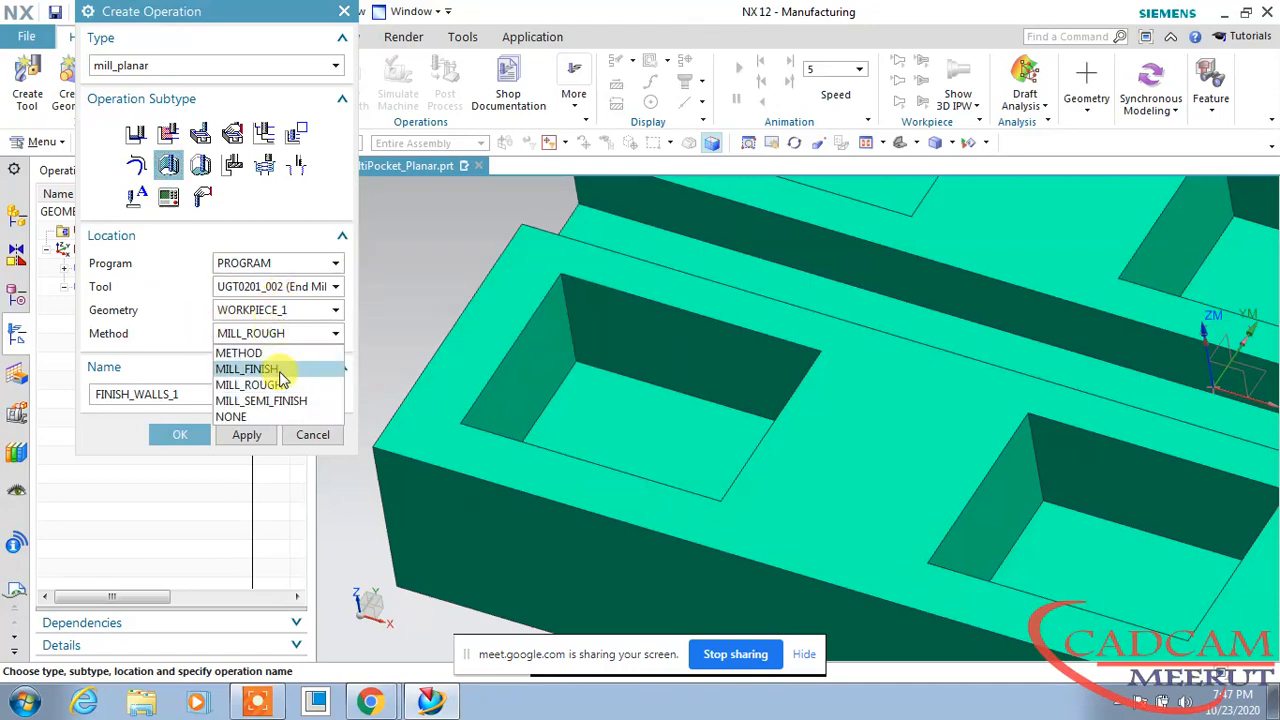
pyautogui.click(279, 367)
pyautogui.click(178, 432)
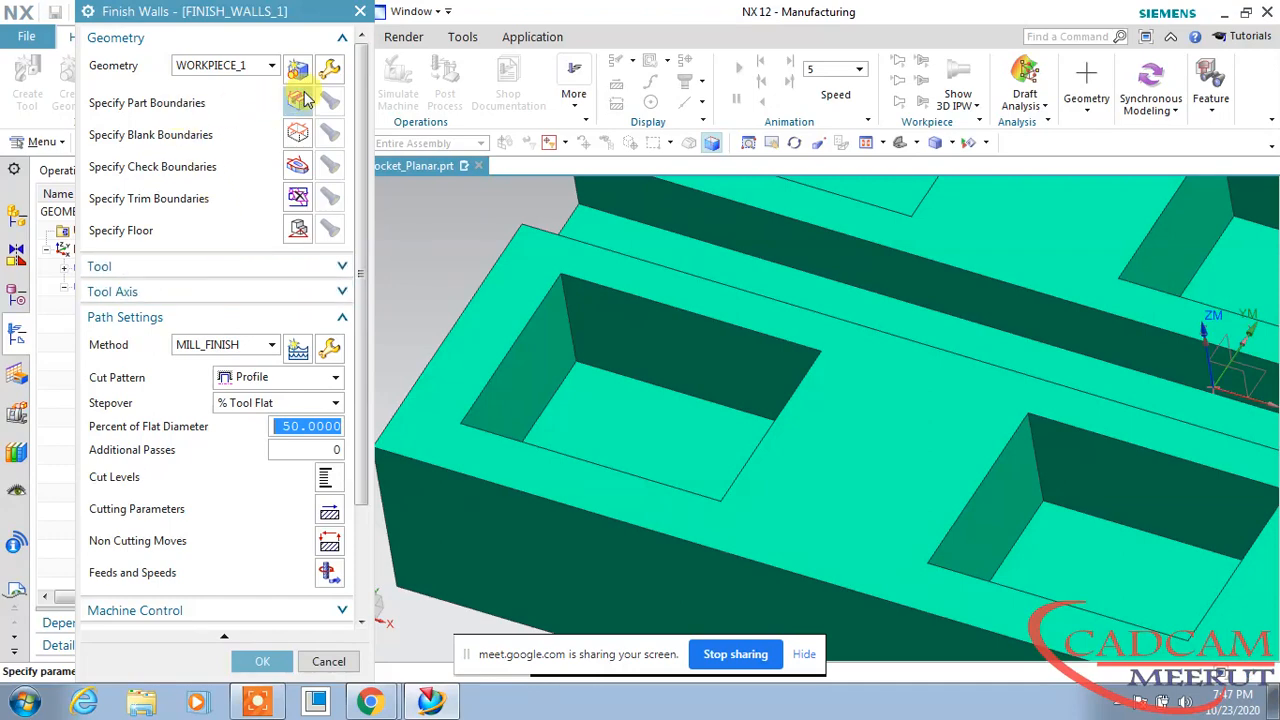
# - Define the Finish Walls part boundary from the four upper edge curves of the end pocket, closed, with the tool side set to Inside
pyautogui.click(297, 103)
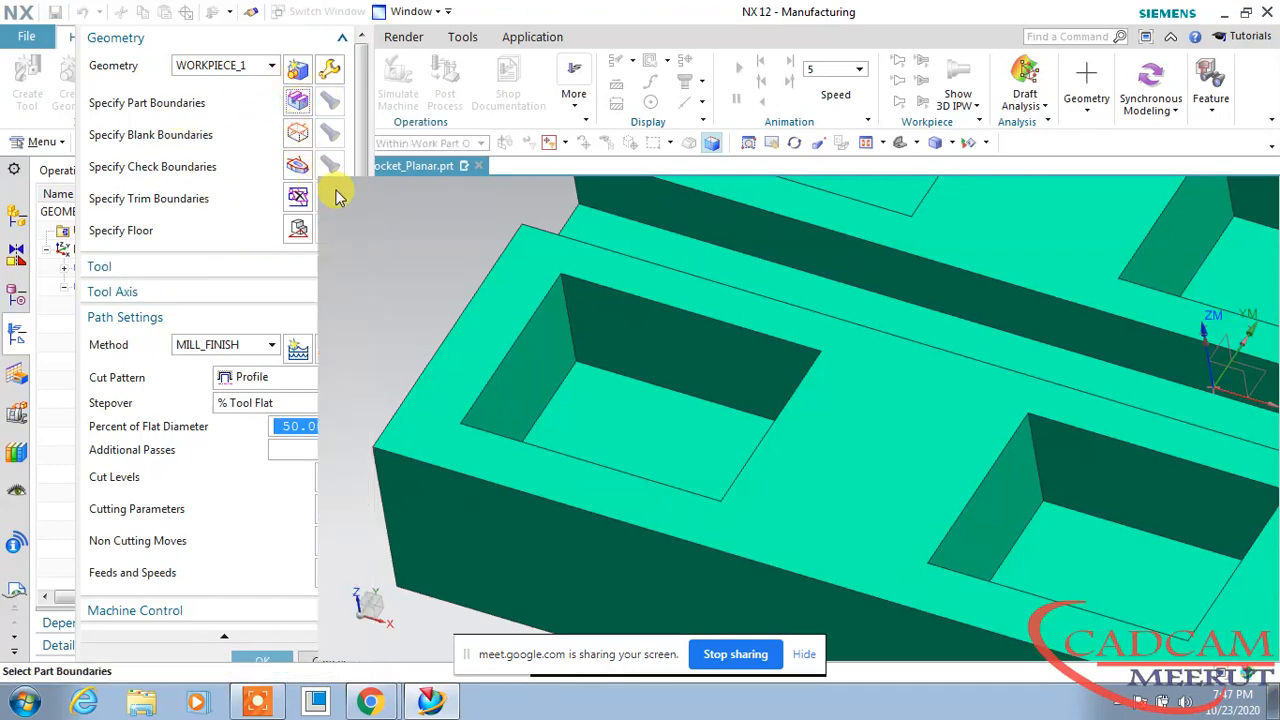
pyautogui.click(256, 65)
pyautogui.click(250, 106)
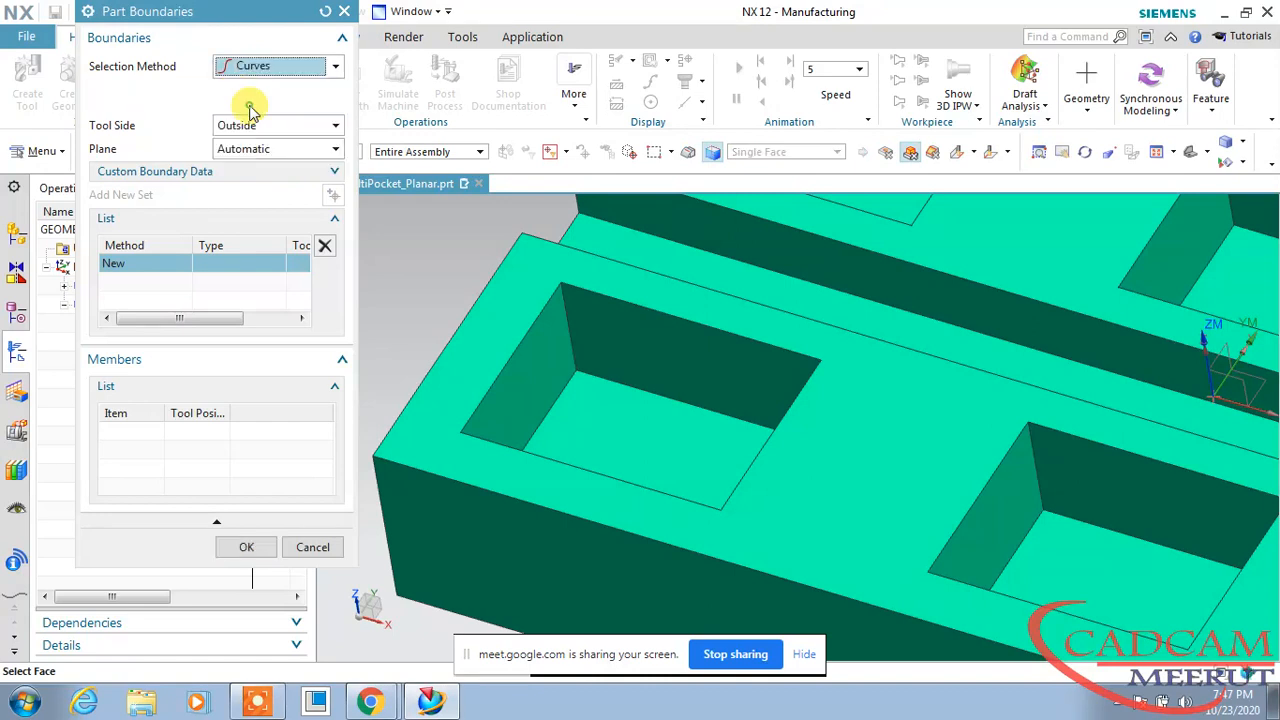
pyautogui.click(580, 293)
pyautogui.click(514, 346)
pyautogui.click(563, 463)
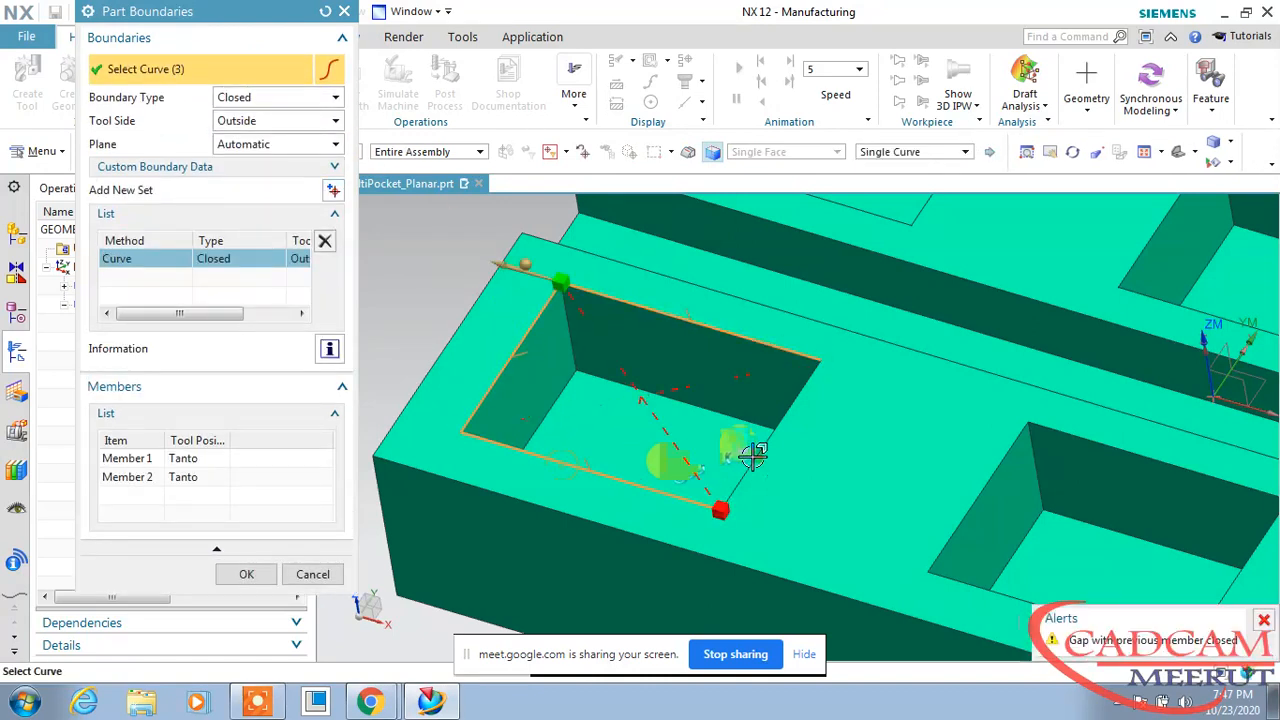
pyautogui.click(755, 453)
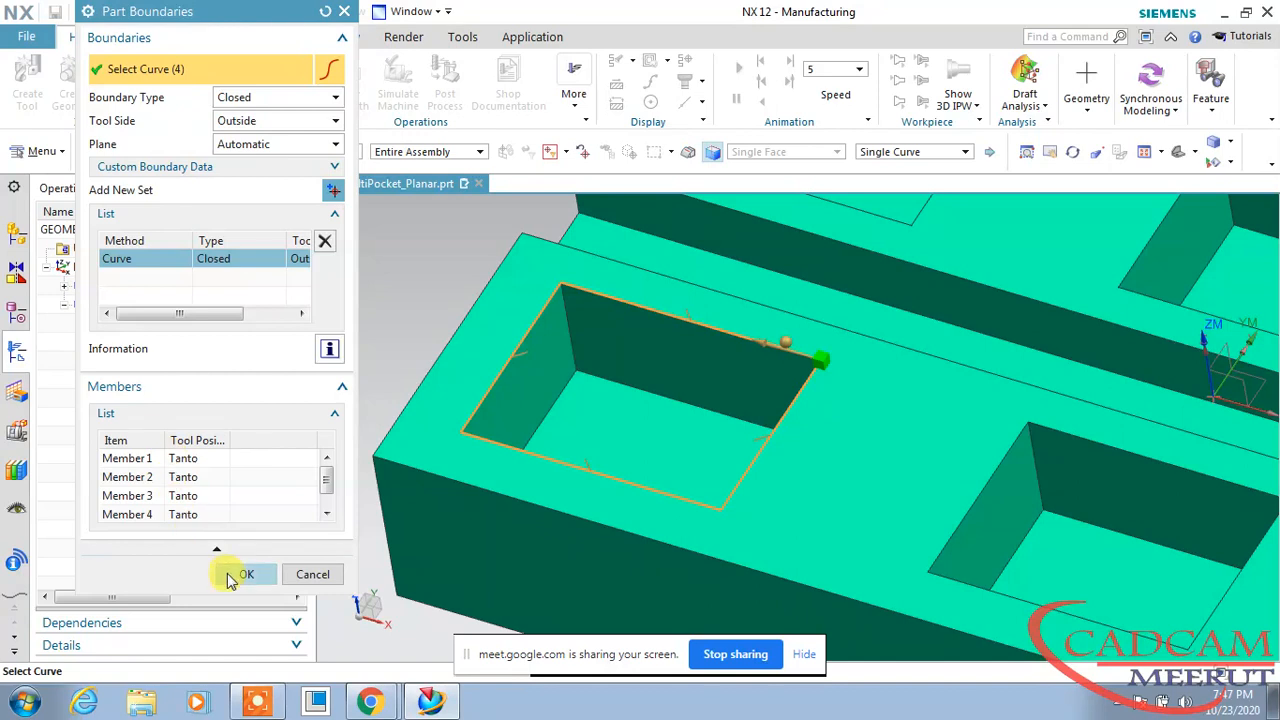
pyautogui.click(272, 120)
pyautogui.click(255, 144)
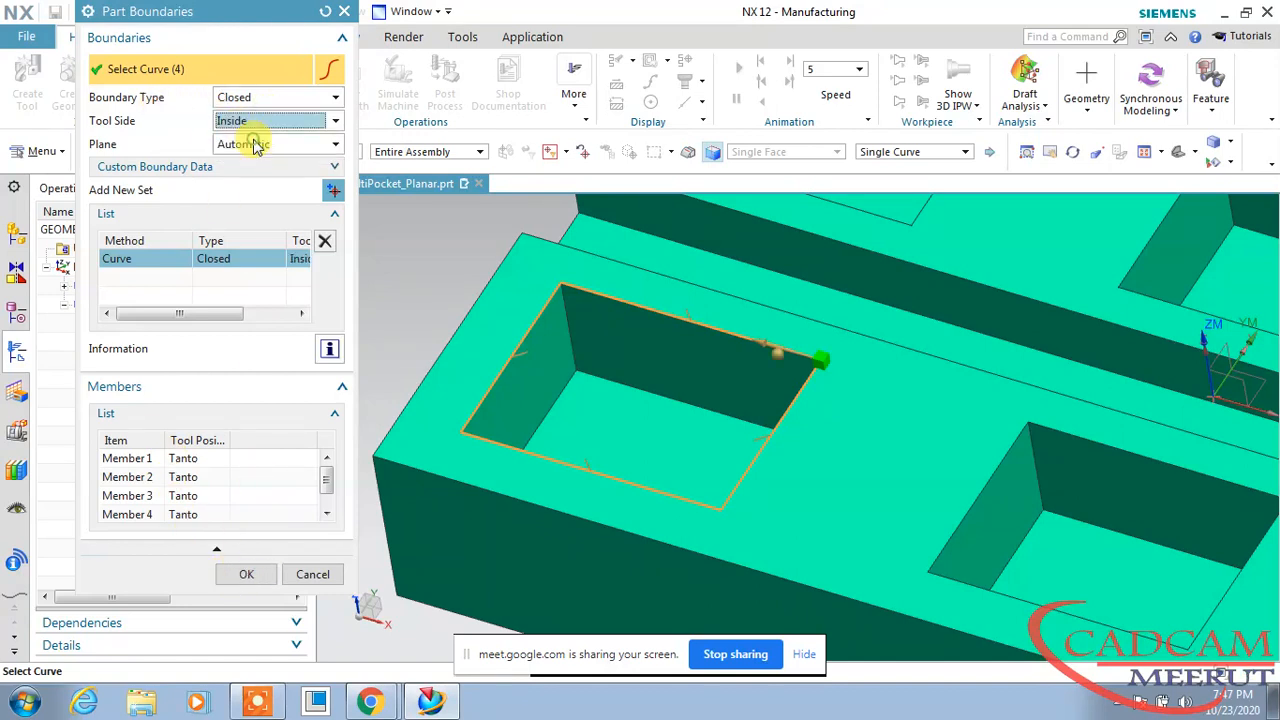
pyautogui.click(250, 573)
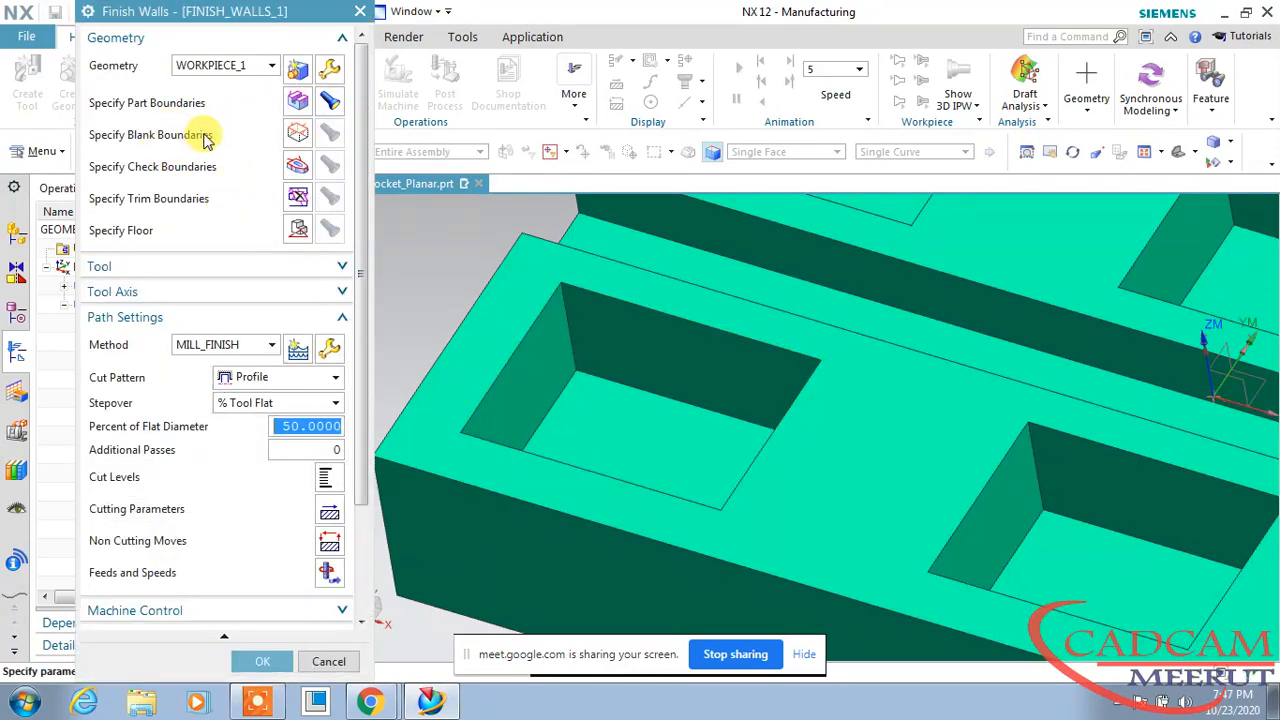
# - Specify the end pocket's floor face as the blank boundary and as the floor plane of the Finish Walls operation
pyautogui.click(297, 134)
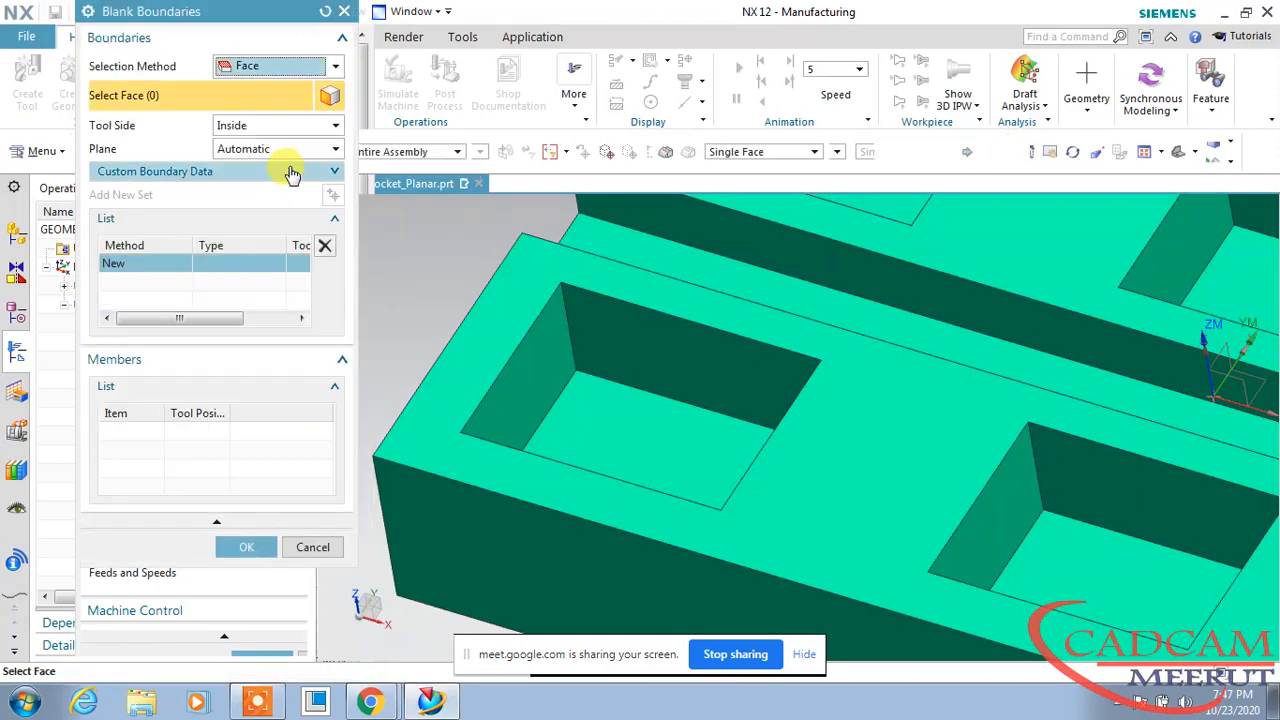
pyautogui.click(584, 385)
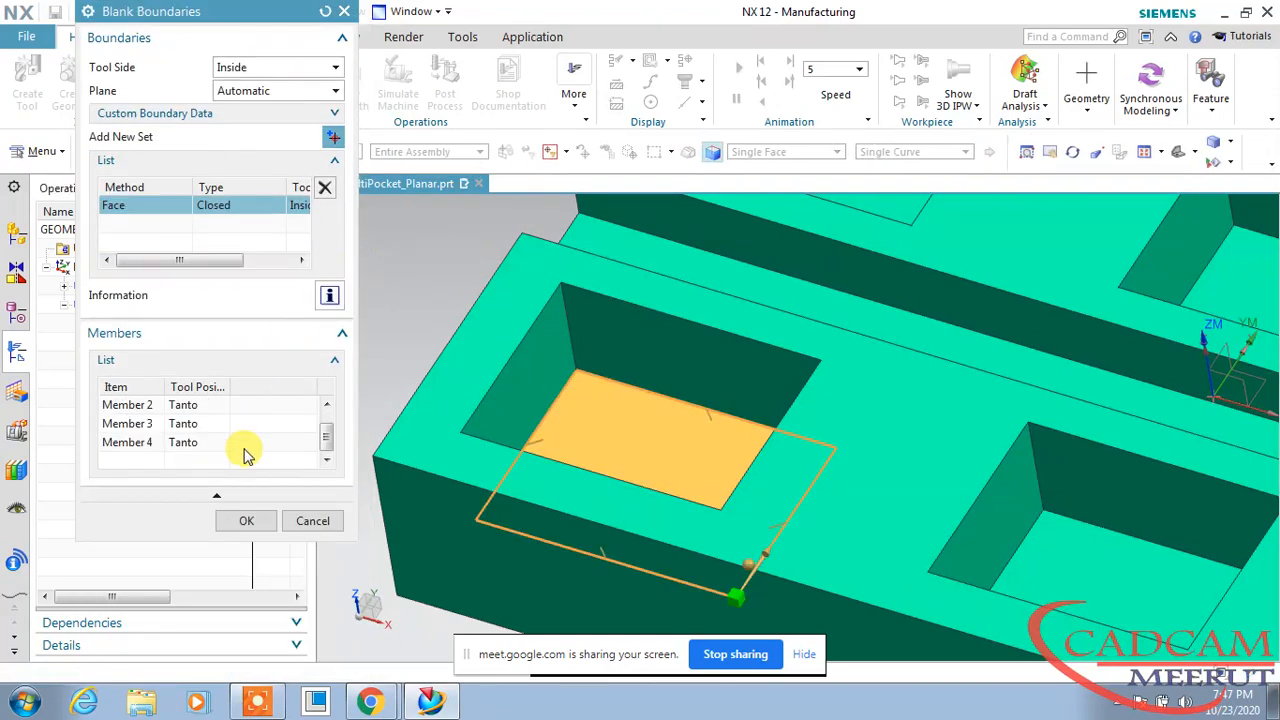
pyautogui.click(246, 520)
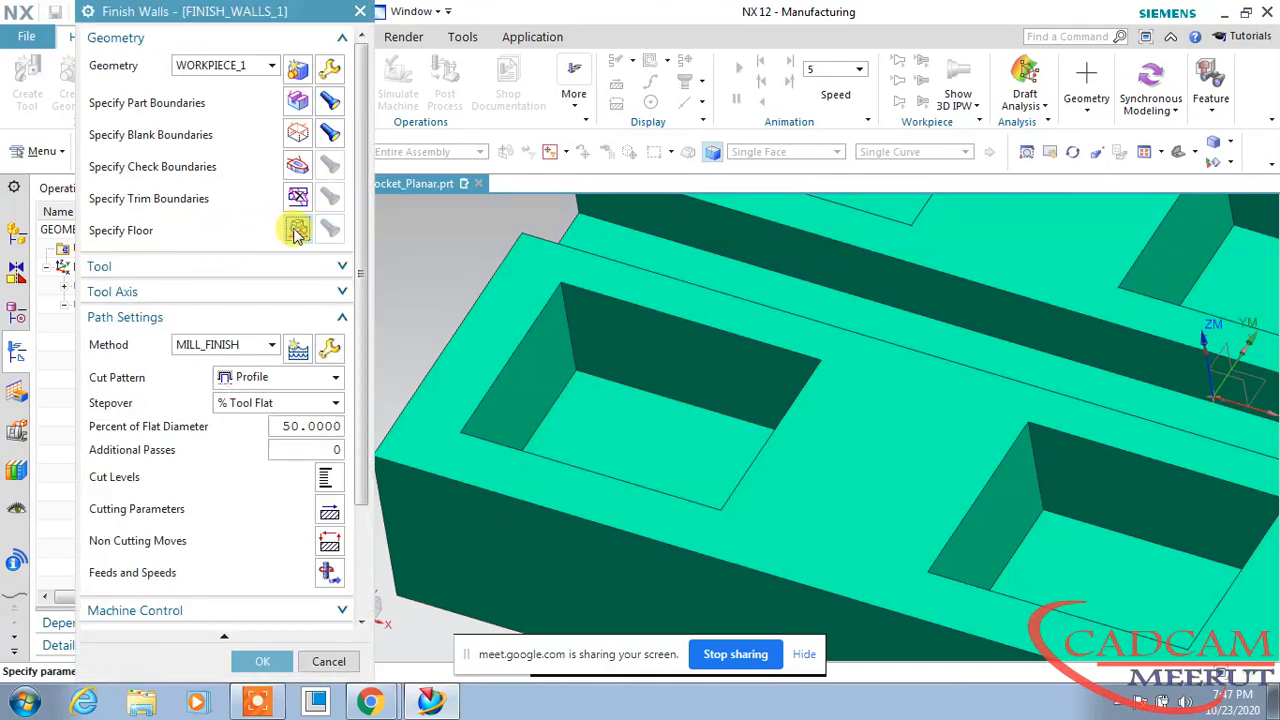
pyautogui.click(553, 416)
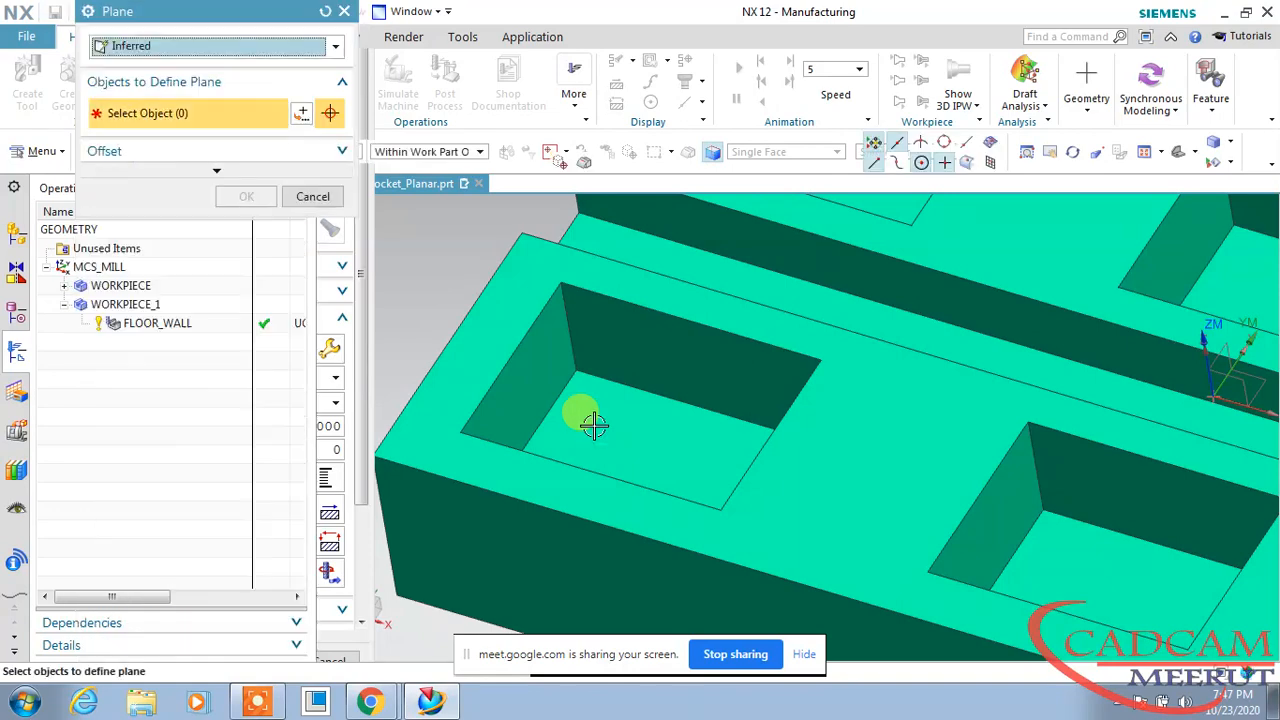
pyautogui.click(594, 424)
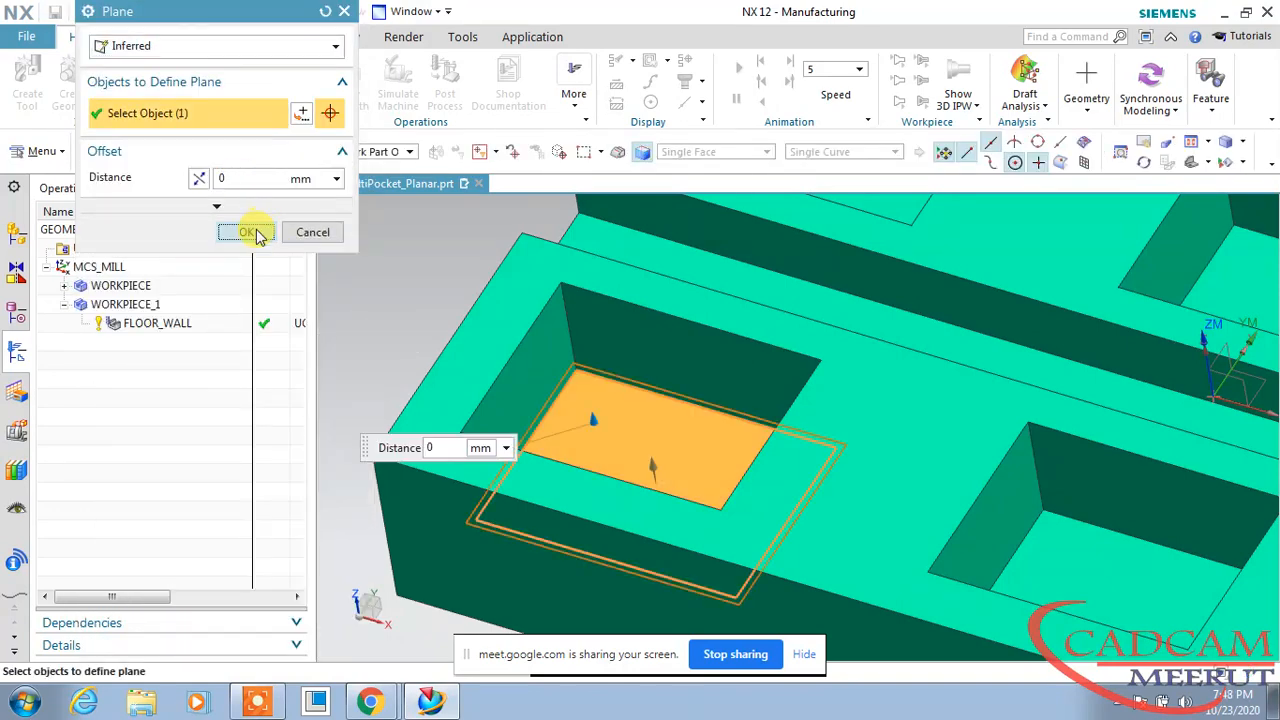
pyautogui.click(257, 229)
# - Generate the Finish Walls tool path with the Profile cut pattern and inspect it in the pocket
pyautogui.scroll(-1, 254, 291)
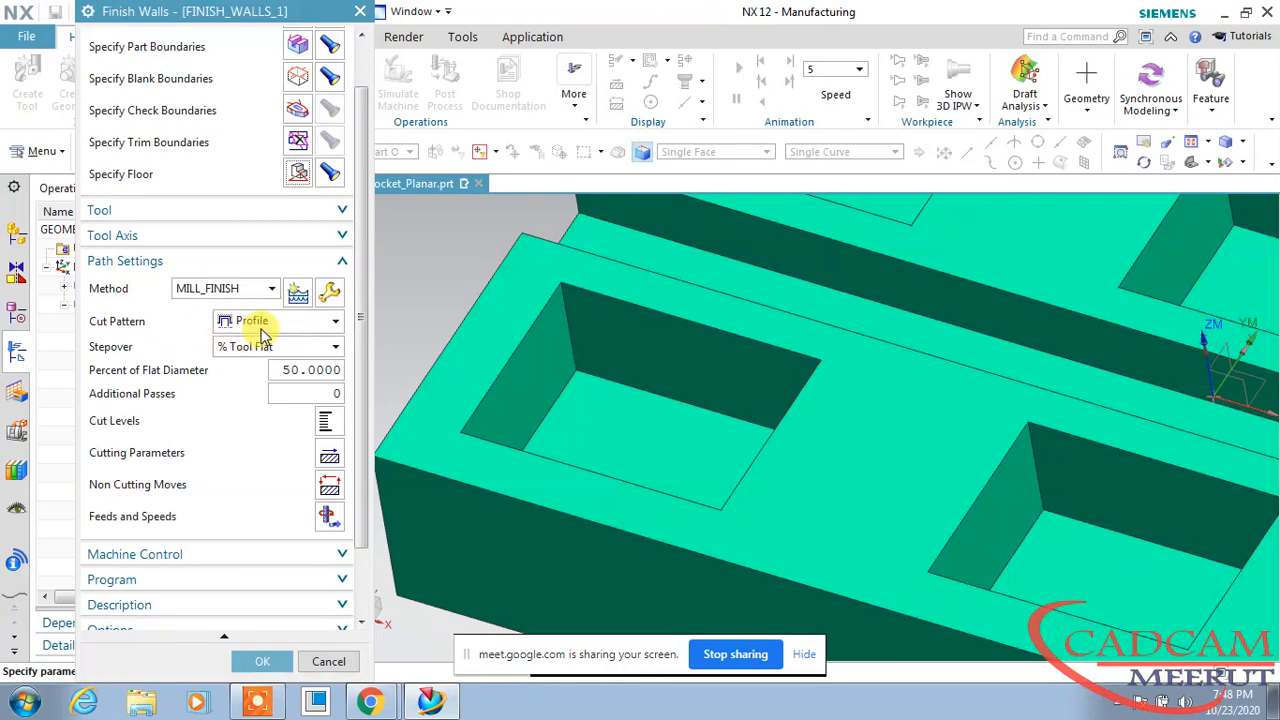
pyautogui.scroll(-2, 343, 266)
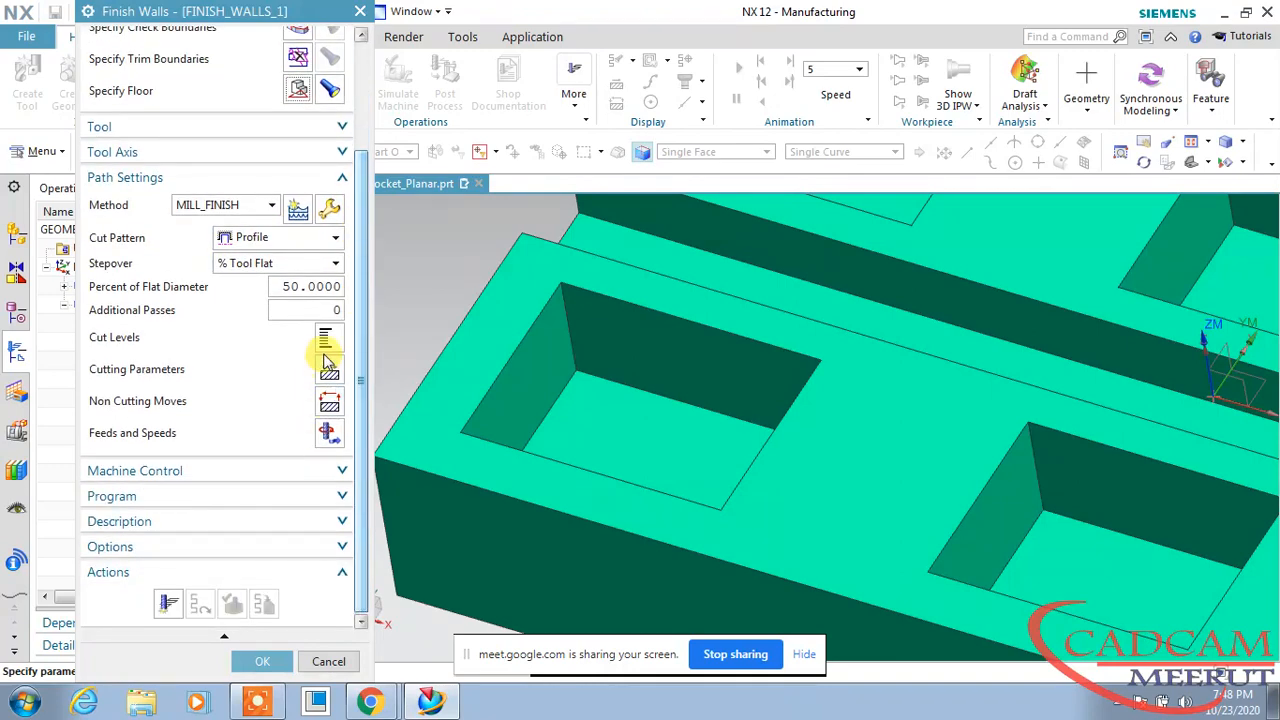
pyautogui.click(168, 604)
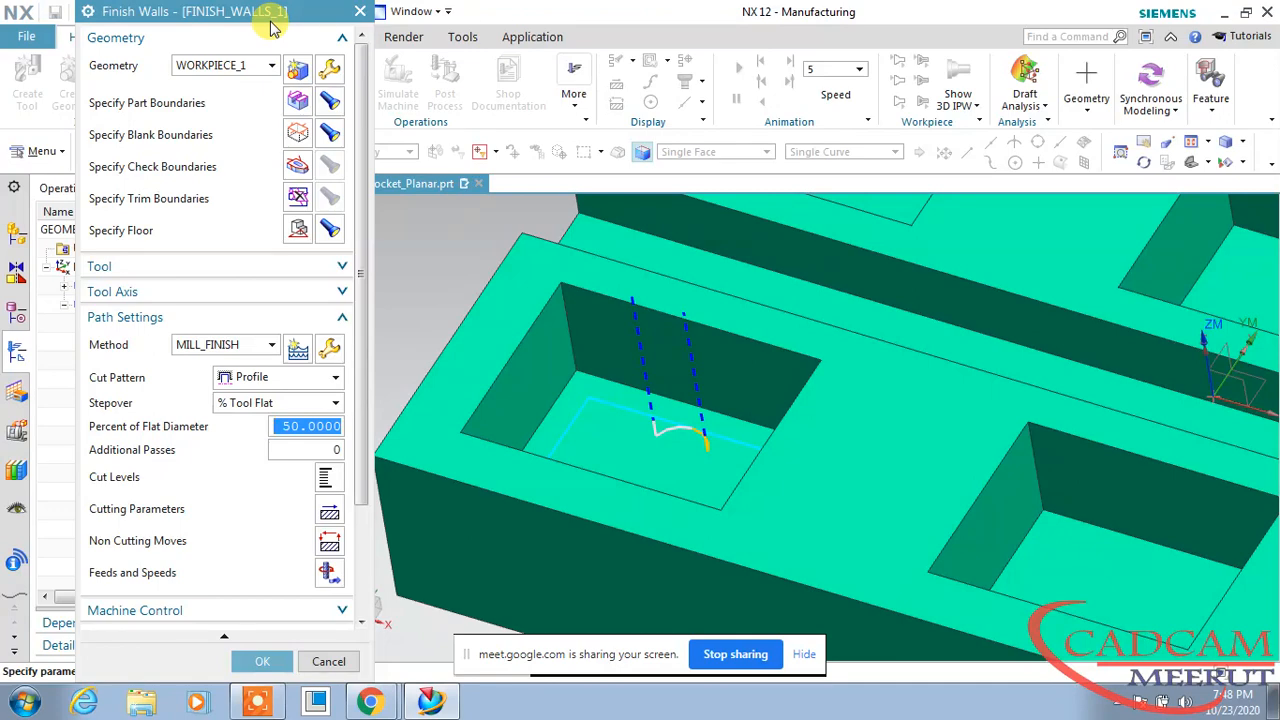
pyautogui.scroll(-2, 640, 310)
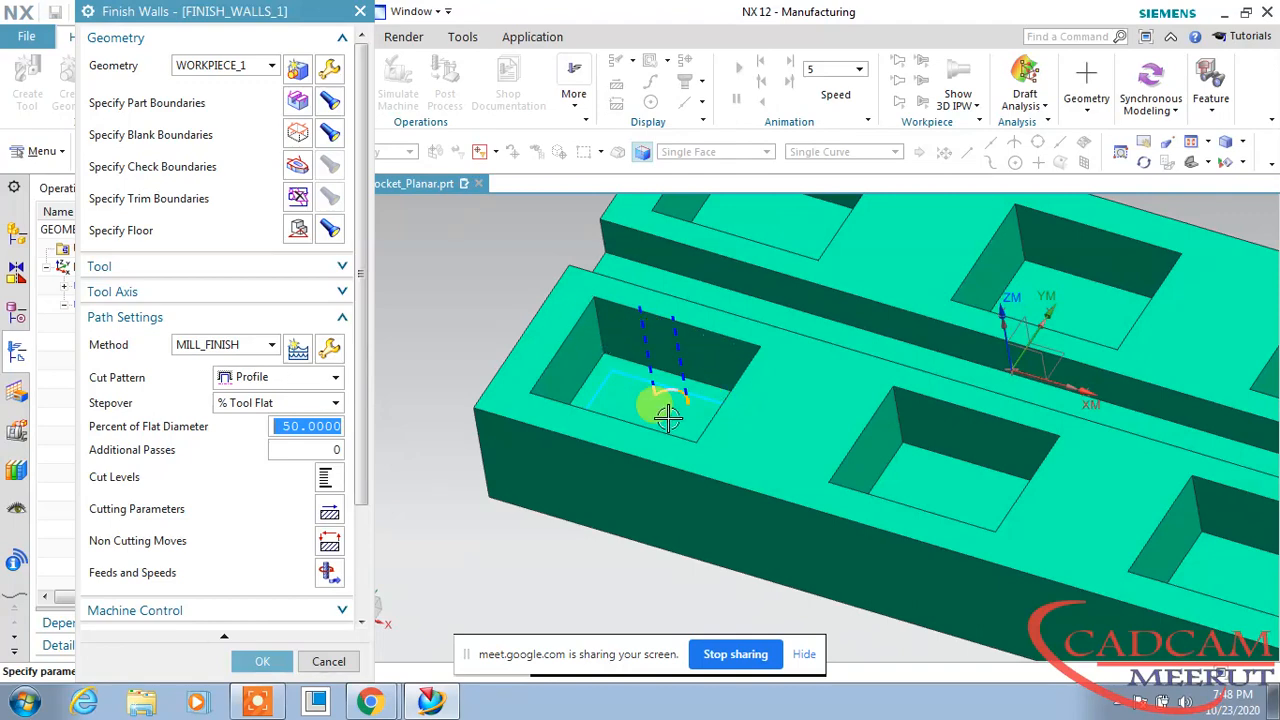
pyautogui.scroll(2, 600, 310)
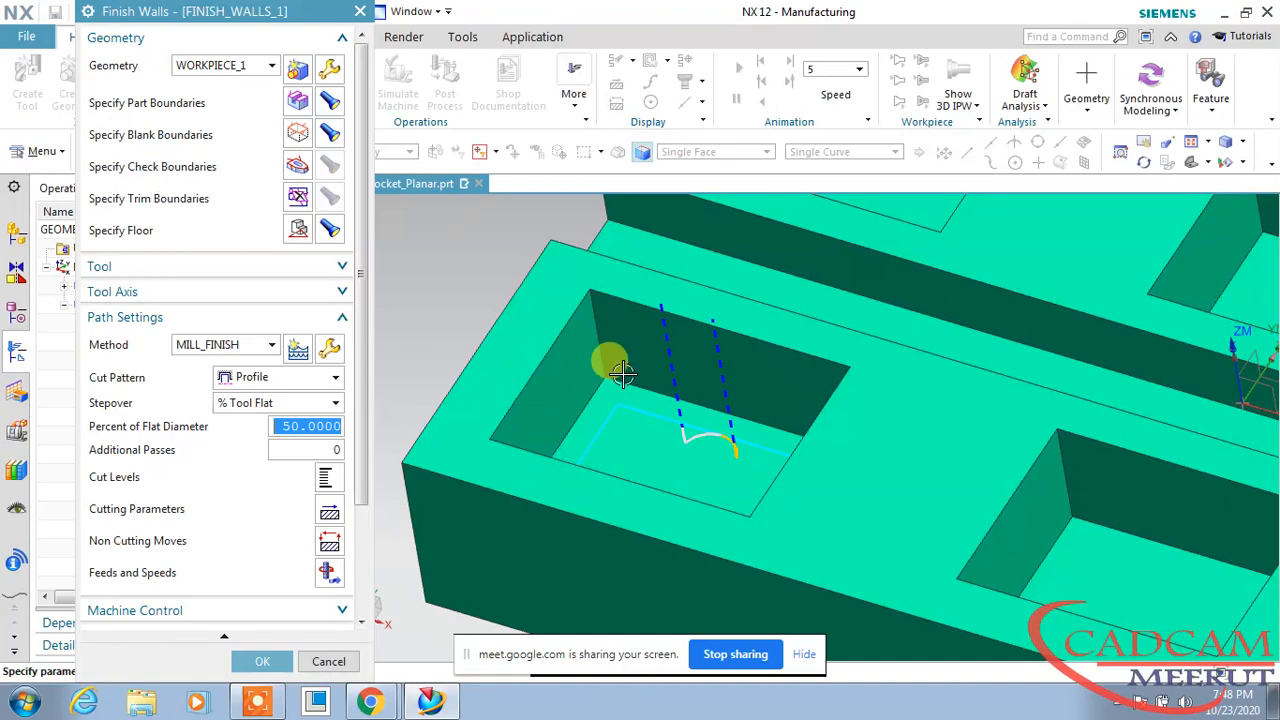
pyautogui.scroll(-3, 243, 430)
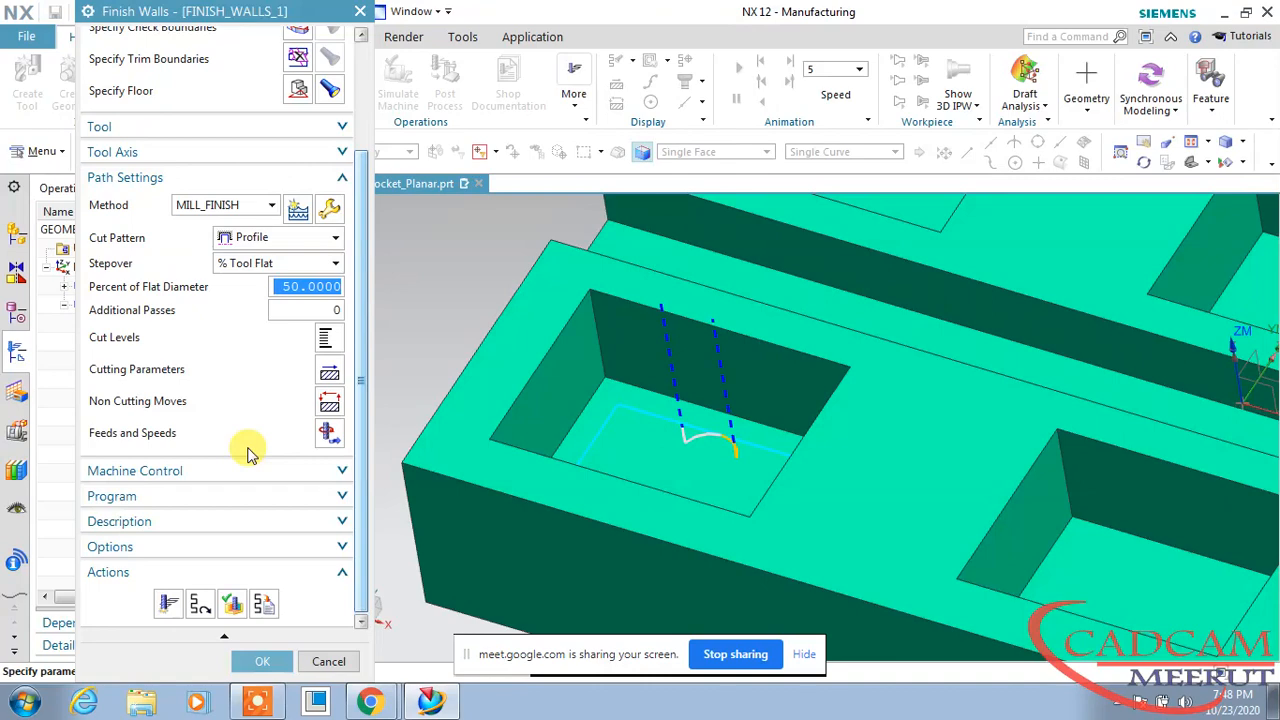
pyautogui.click(168, 603)
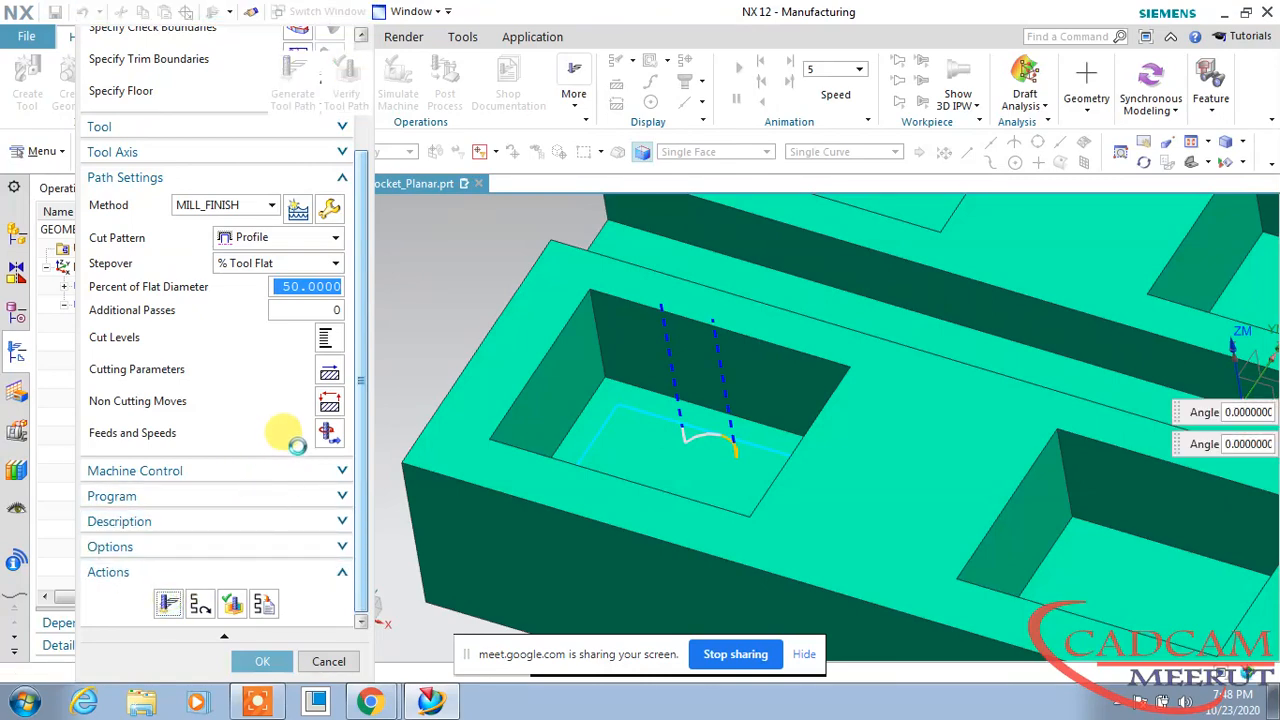
# - Replay the wall-finishing tool path at animation speed 6 and accept the Finish Walls operation
pyautogui.scroll(-3, 346, 518)
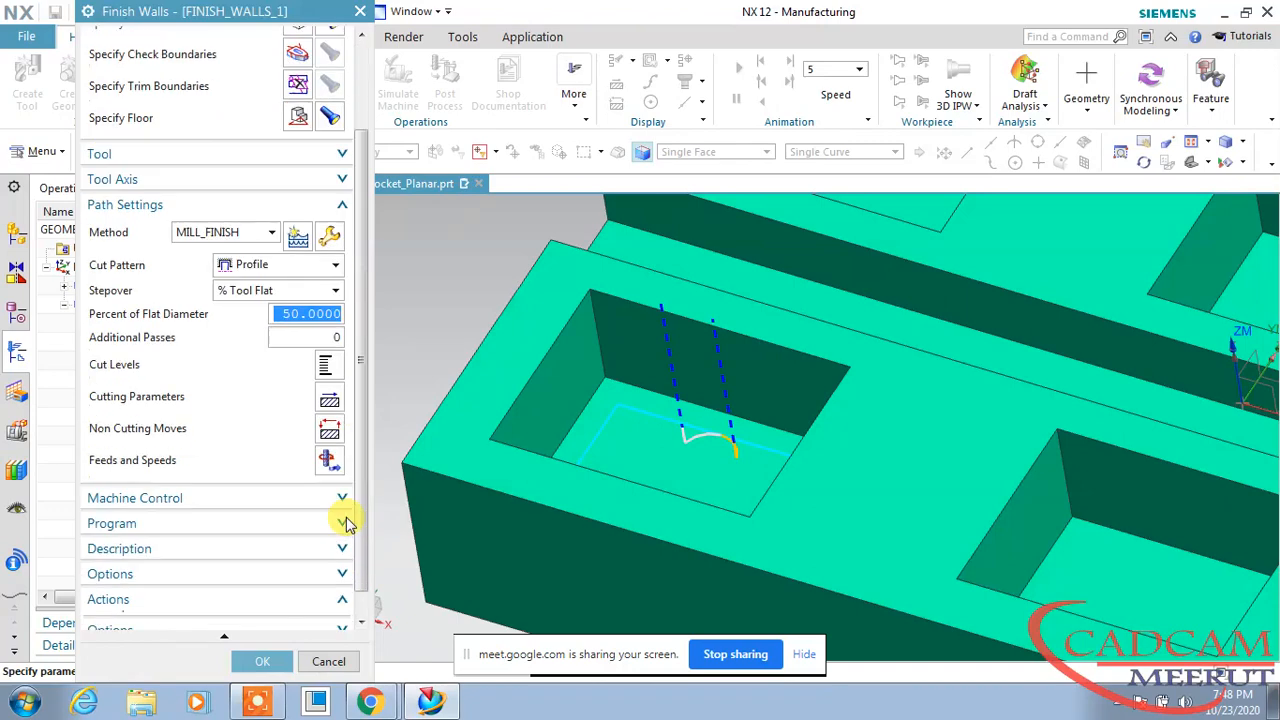
pyautogui.scroll(-1, 346, 522)
pyautogui.click(226, 602)
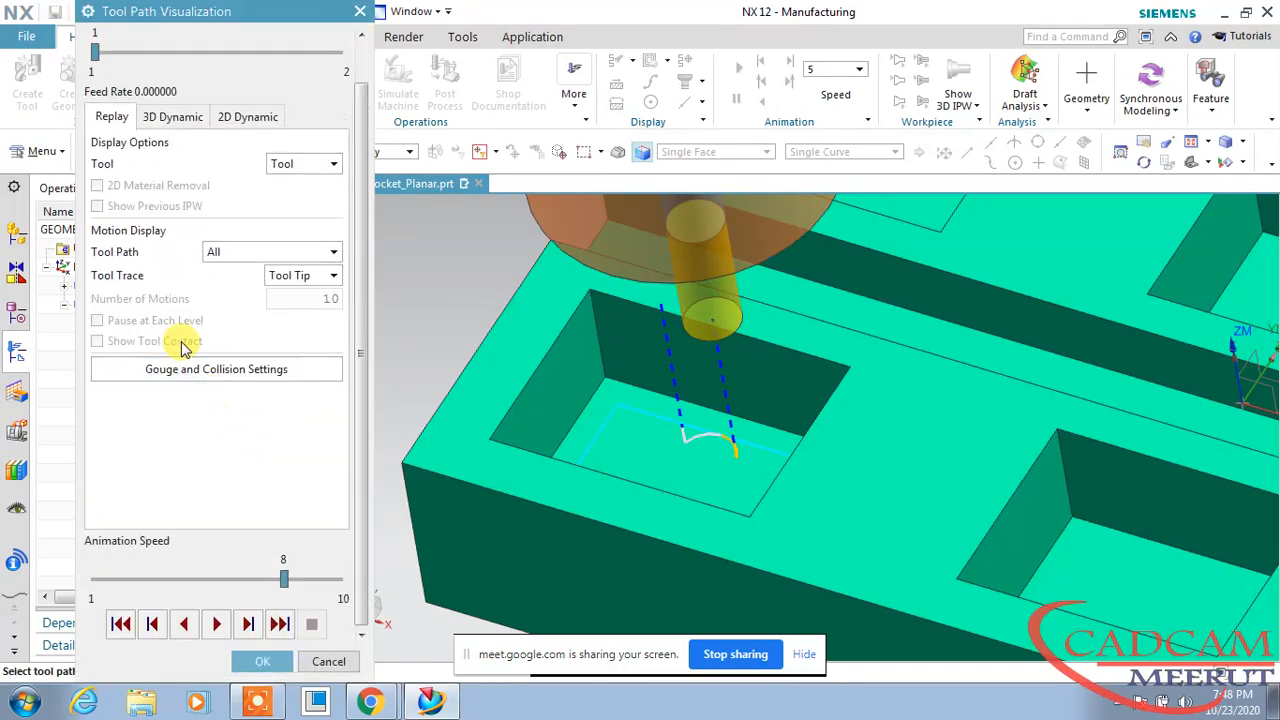
pyautogui.click(240, 578)
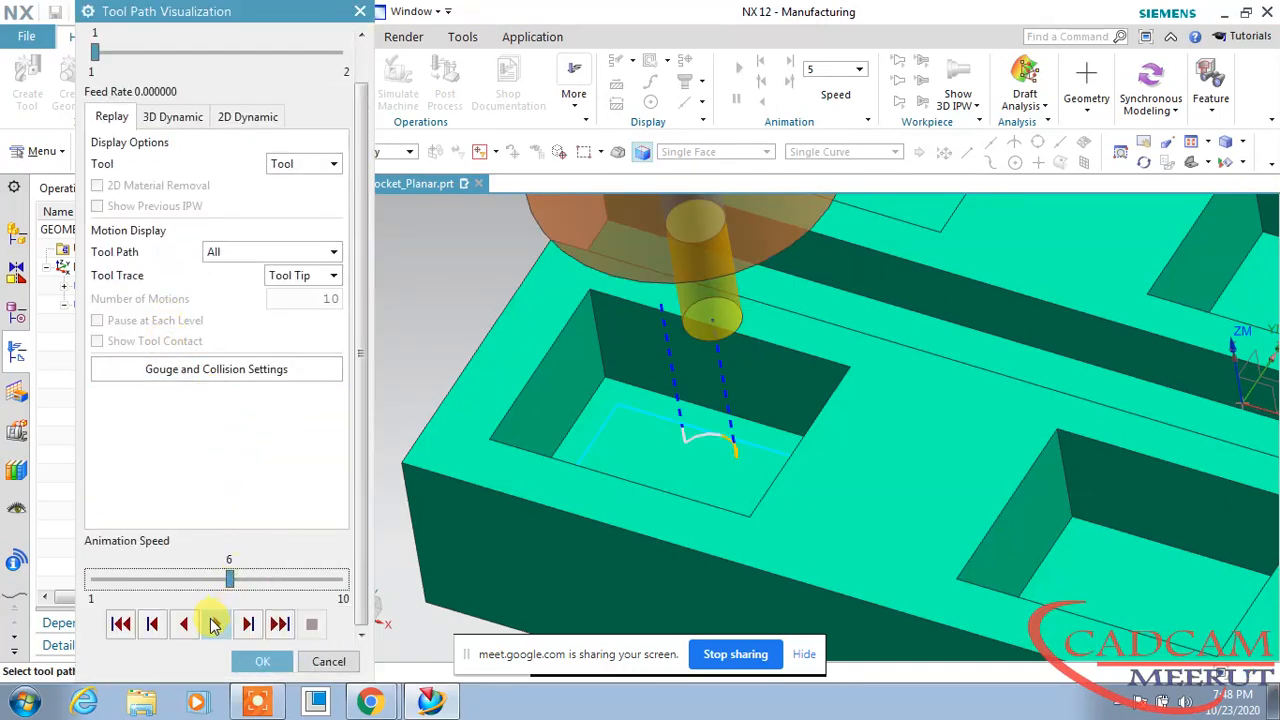
pyautogui.click(213, 624)
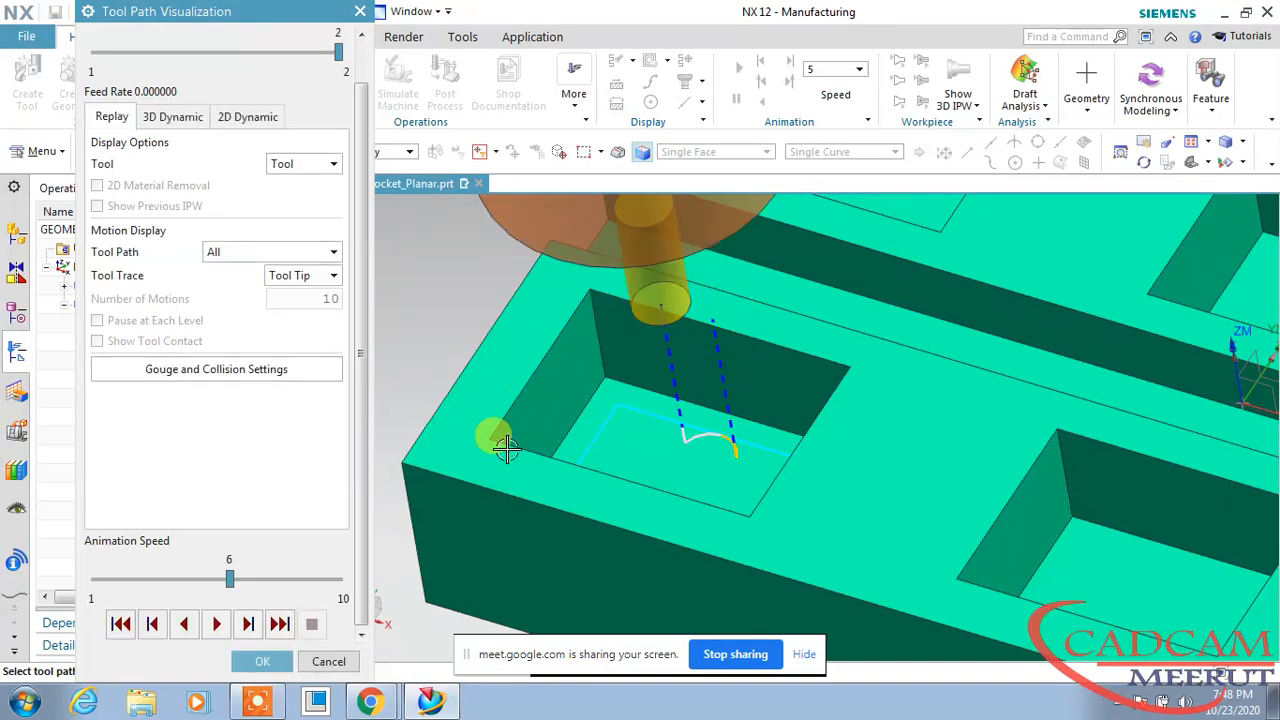
pyautogui.click(256, 662)
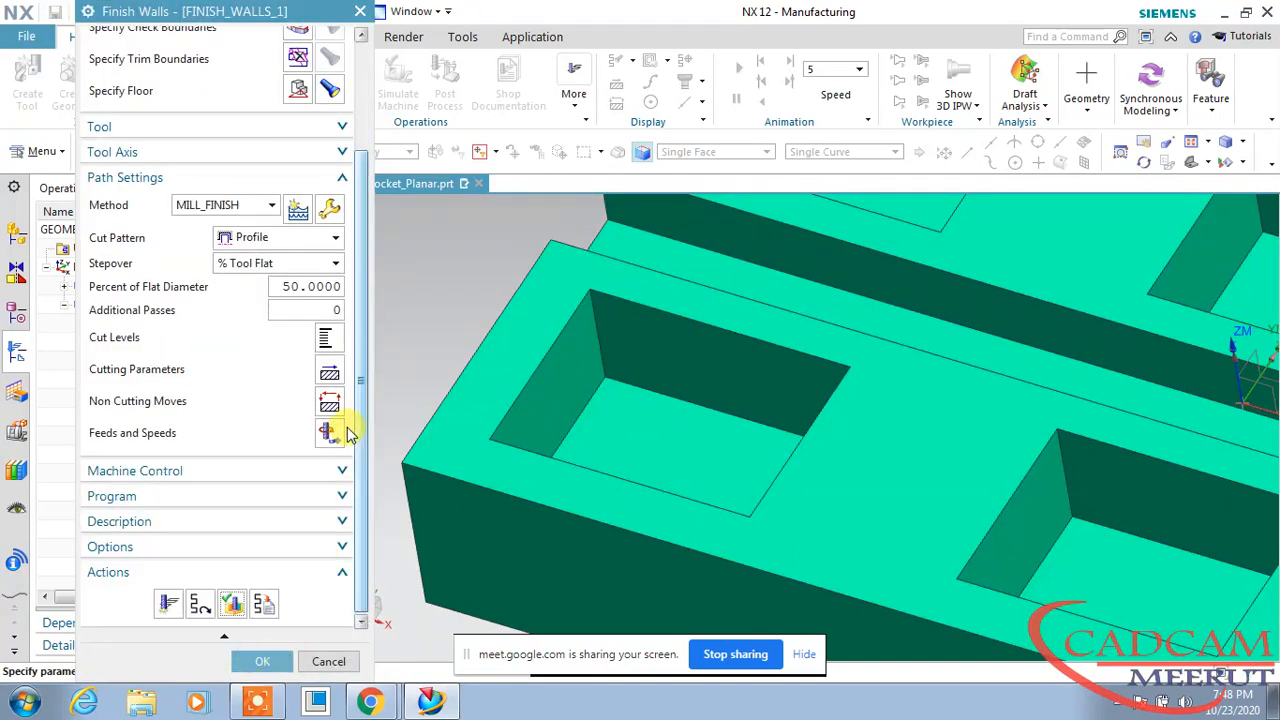
pyautogui.click(262, 660)
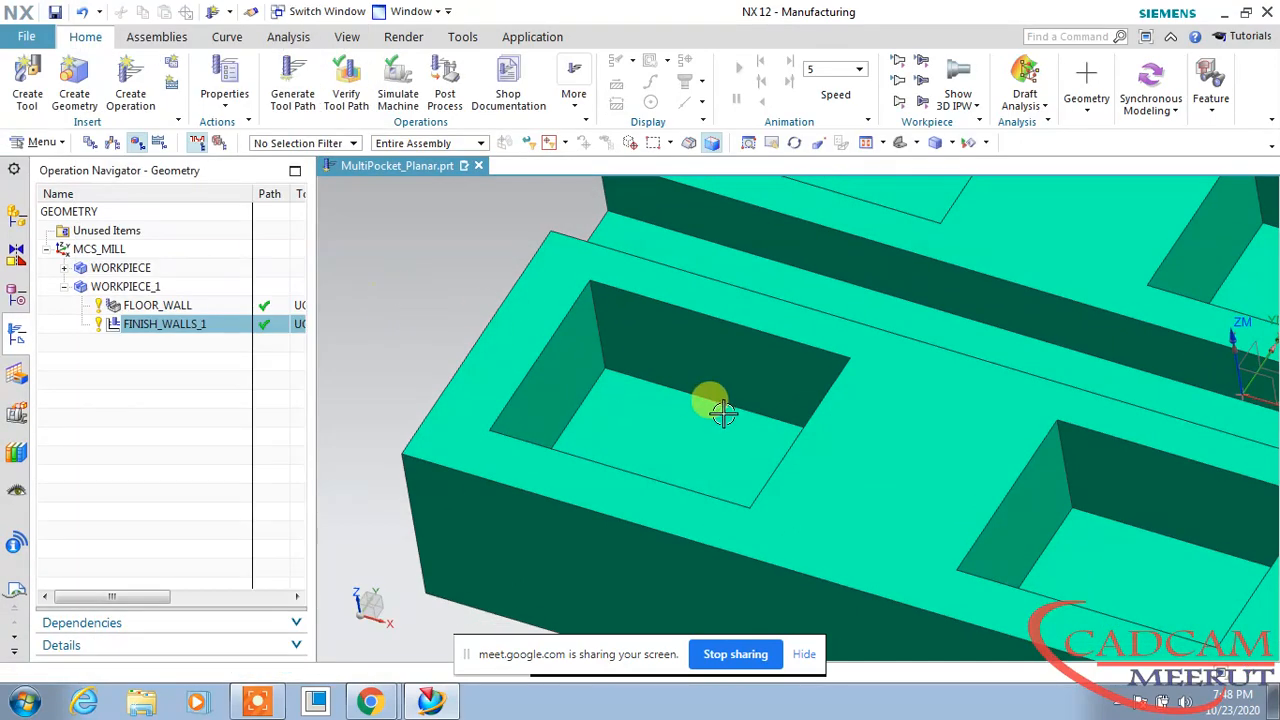
# - Create a mill_planar Finish Floor operation on WORKPIECE_1 with tool UGT0201_002 and method MILL_FINISH
pyautogui.click(130, 95)
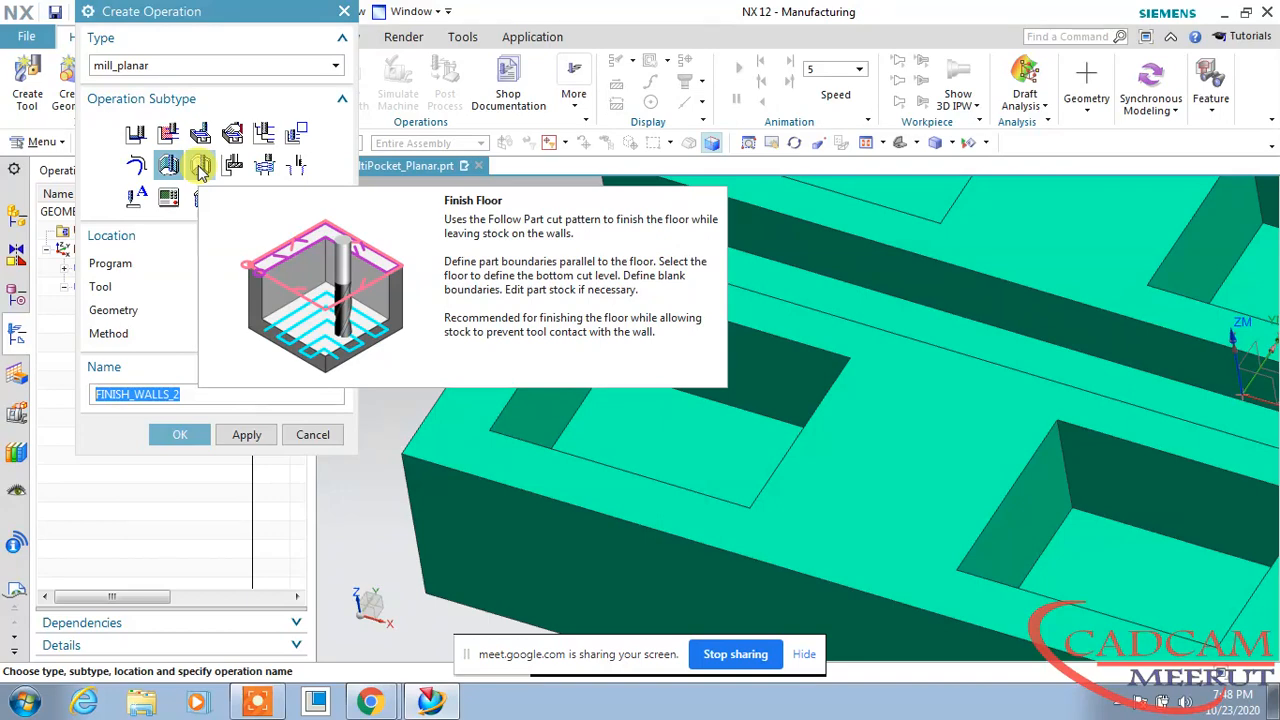
pyautogui.click(200, 166)
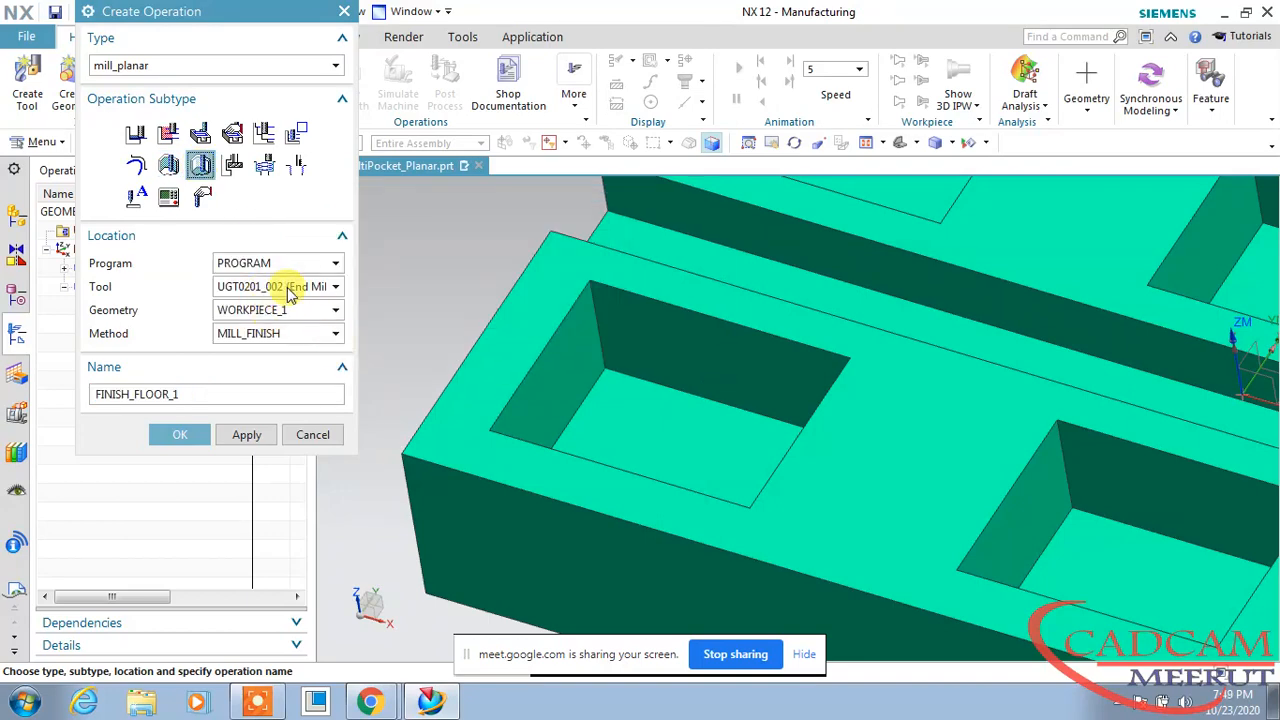
pyautogui.click(181, 437)
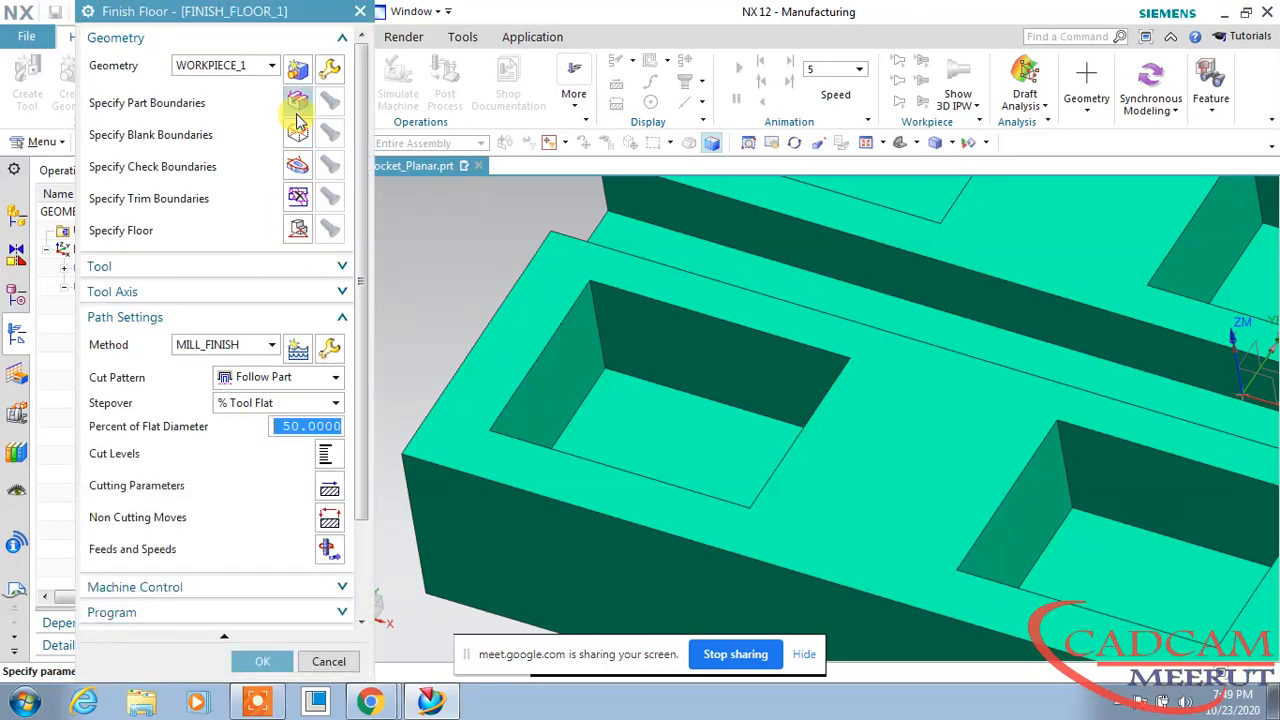
# - Define the Finish Floor part boundary from the same pocket's four upper edge curves, closed, with the tool side set to Inside
pyautogui.click(298, 101)
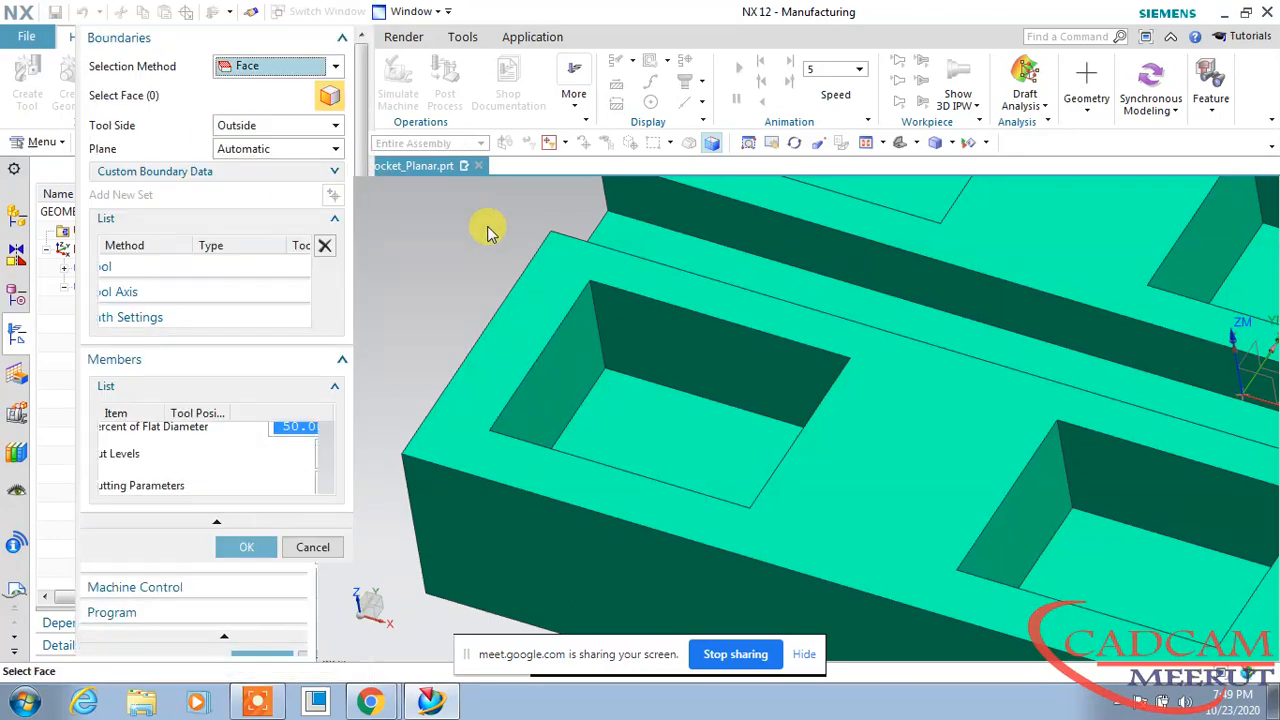
pyautogui.click(250, 66)
pyautogui.click(245, 106)
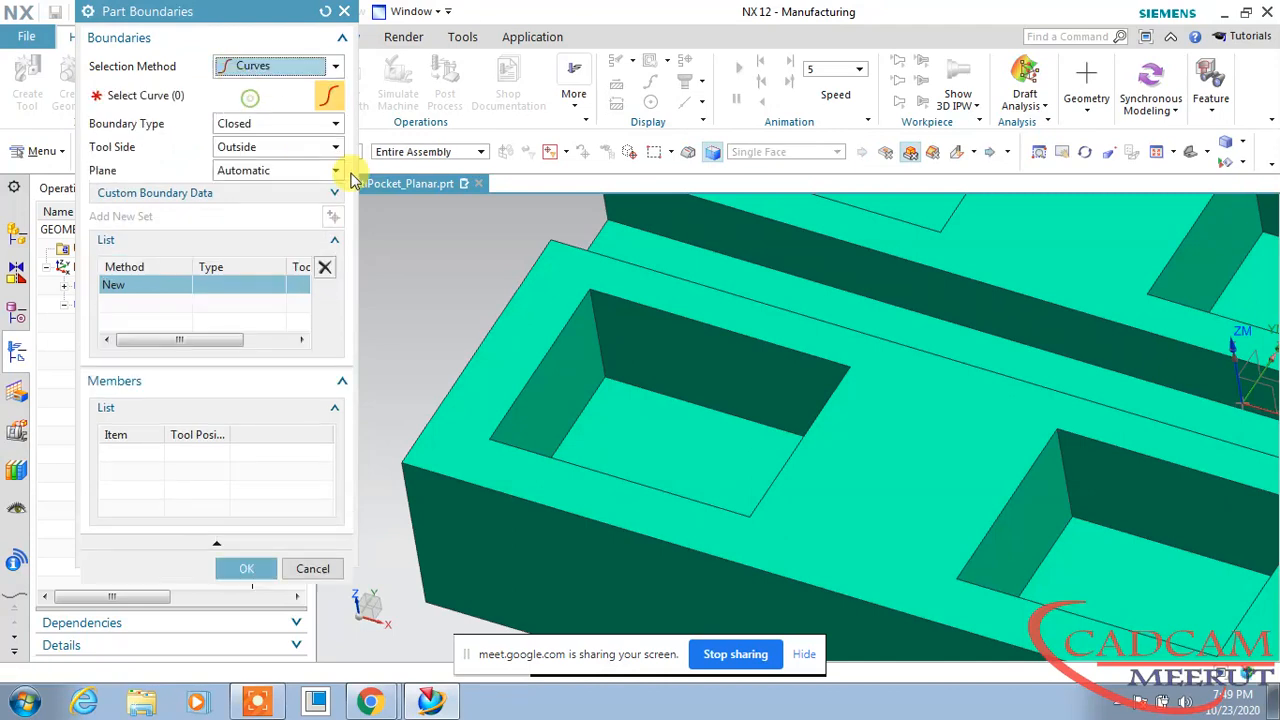
pyautogui.click(620, 303)
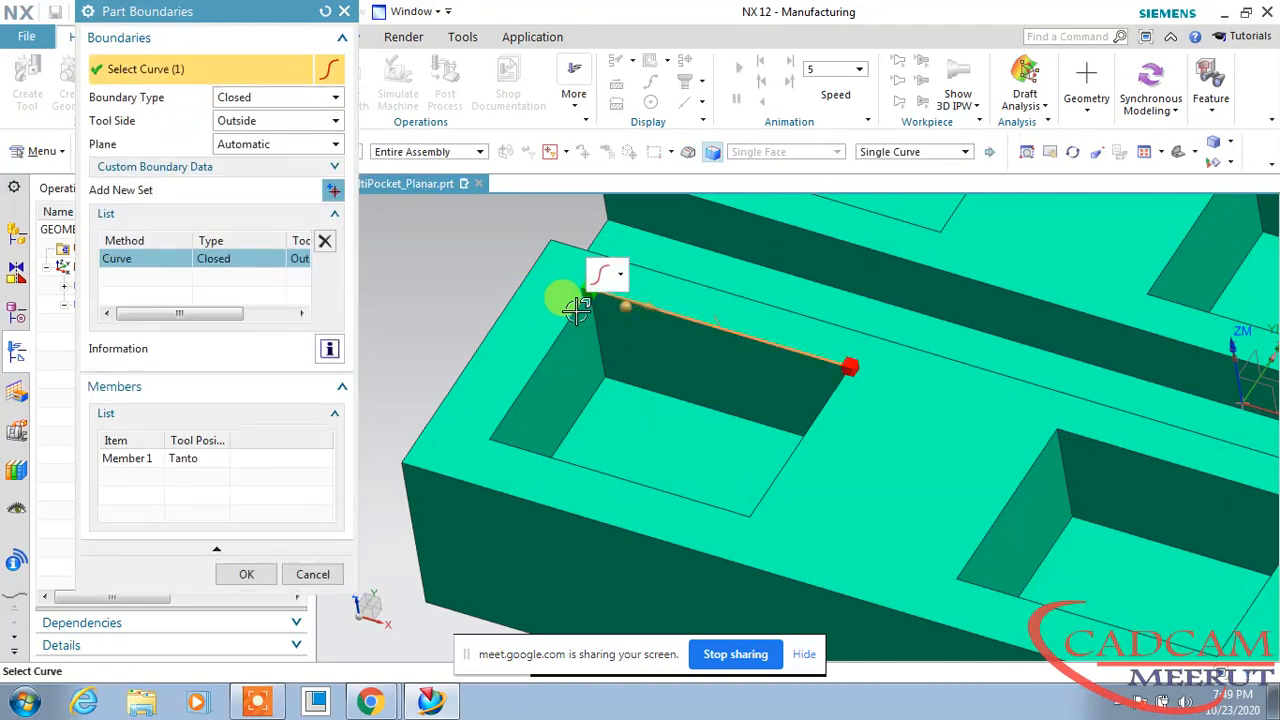
pyautogui.click(600, 474)
pyautogui.click(775, 468)
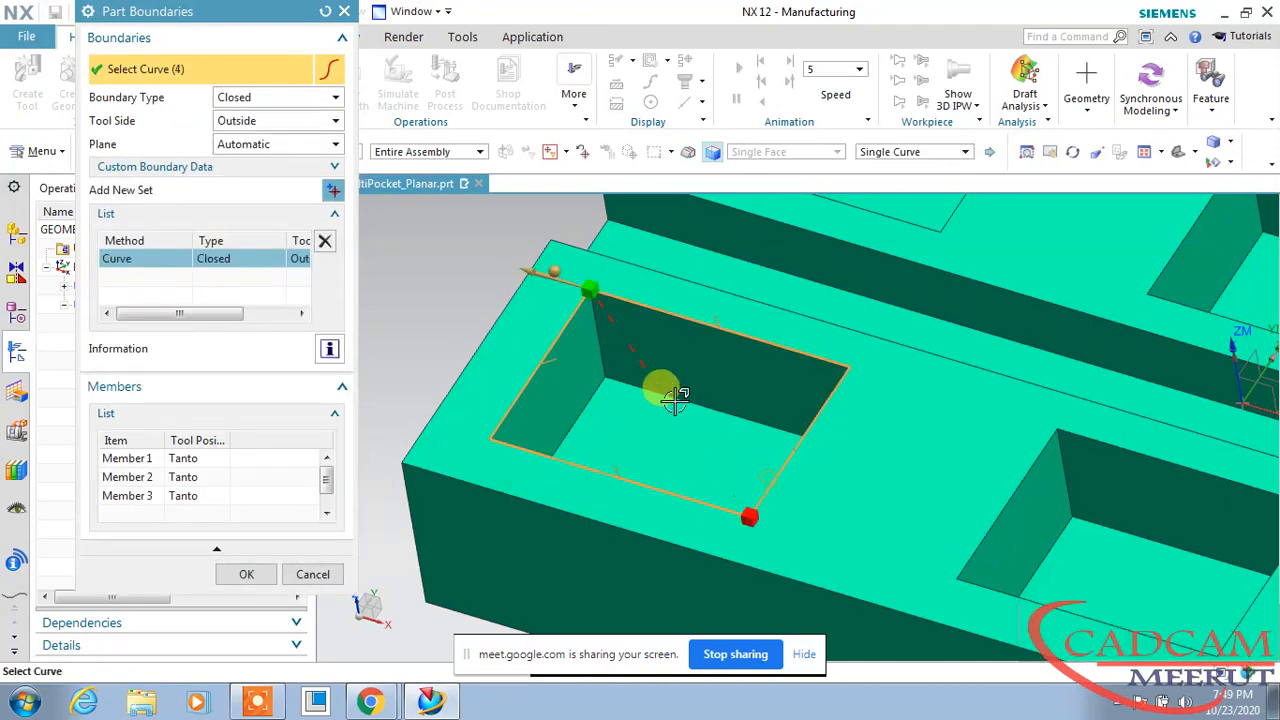
pyautogui.click(266, 121)
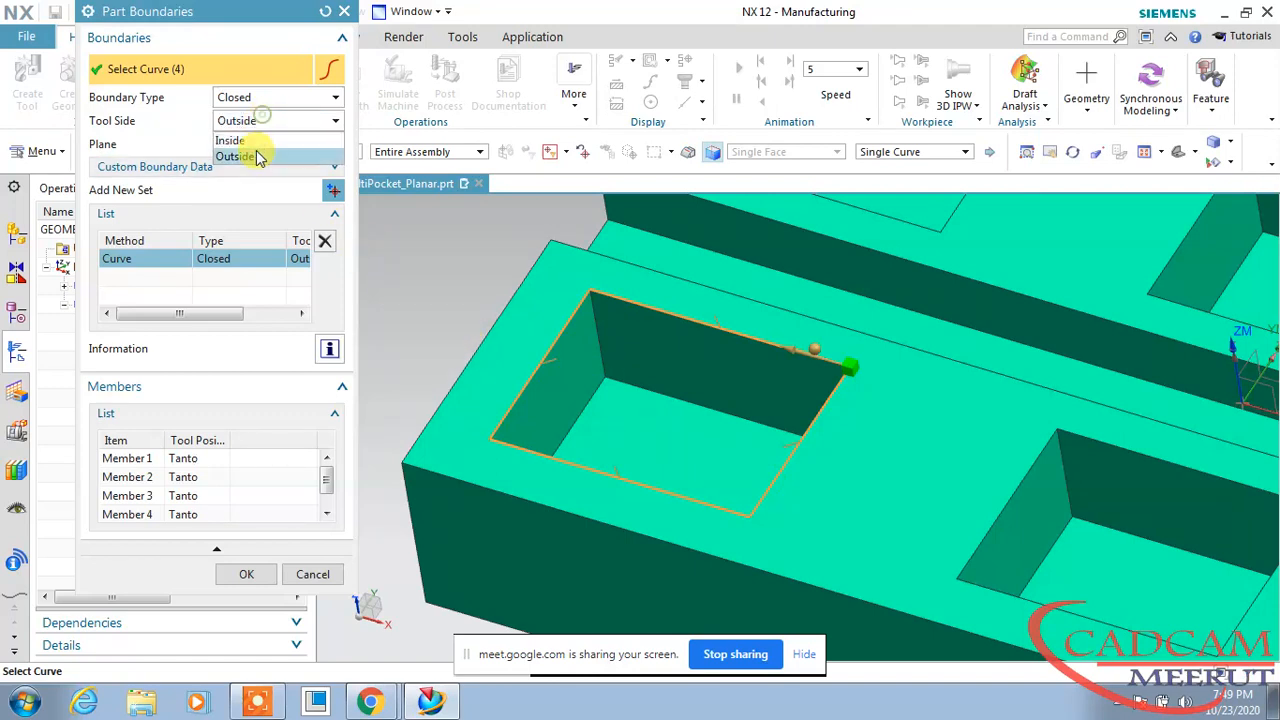
pyautogui.click(250, 141)
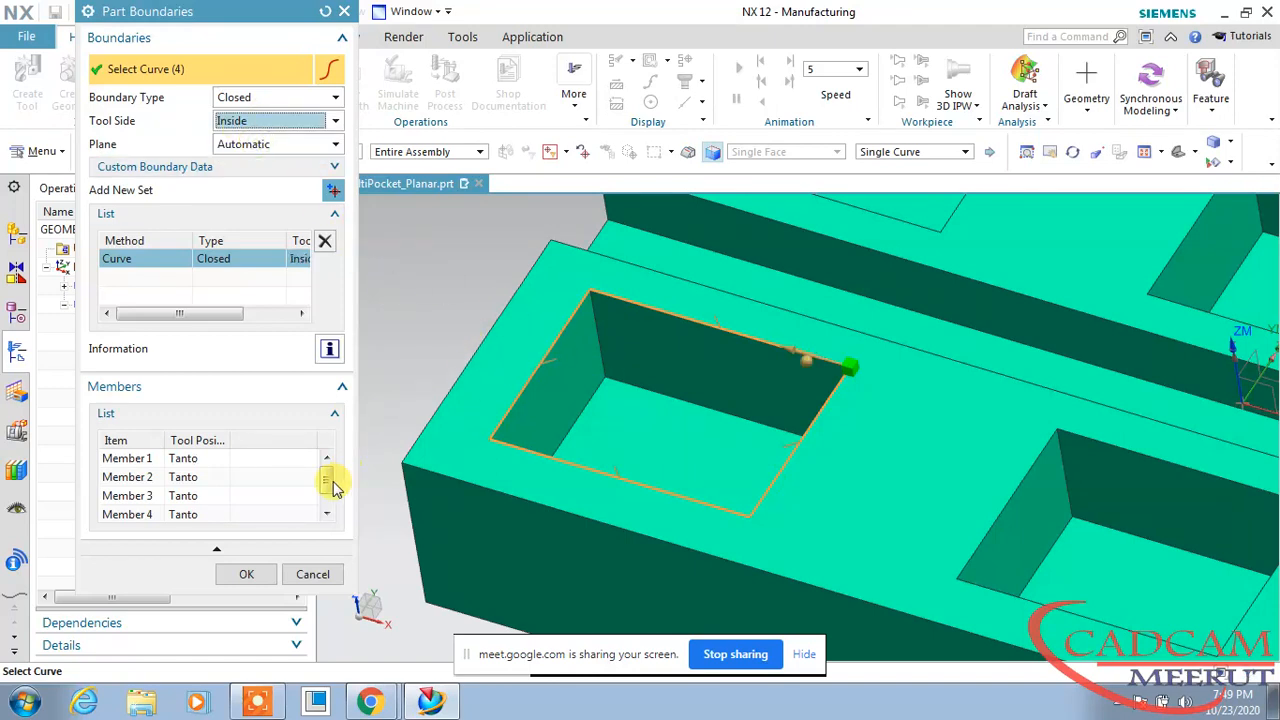
pyautogui.click(244, 574)
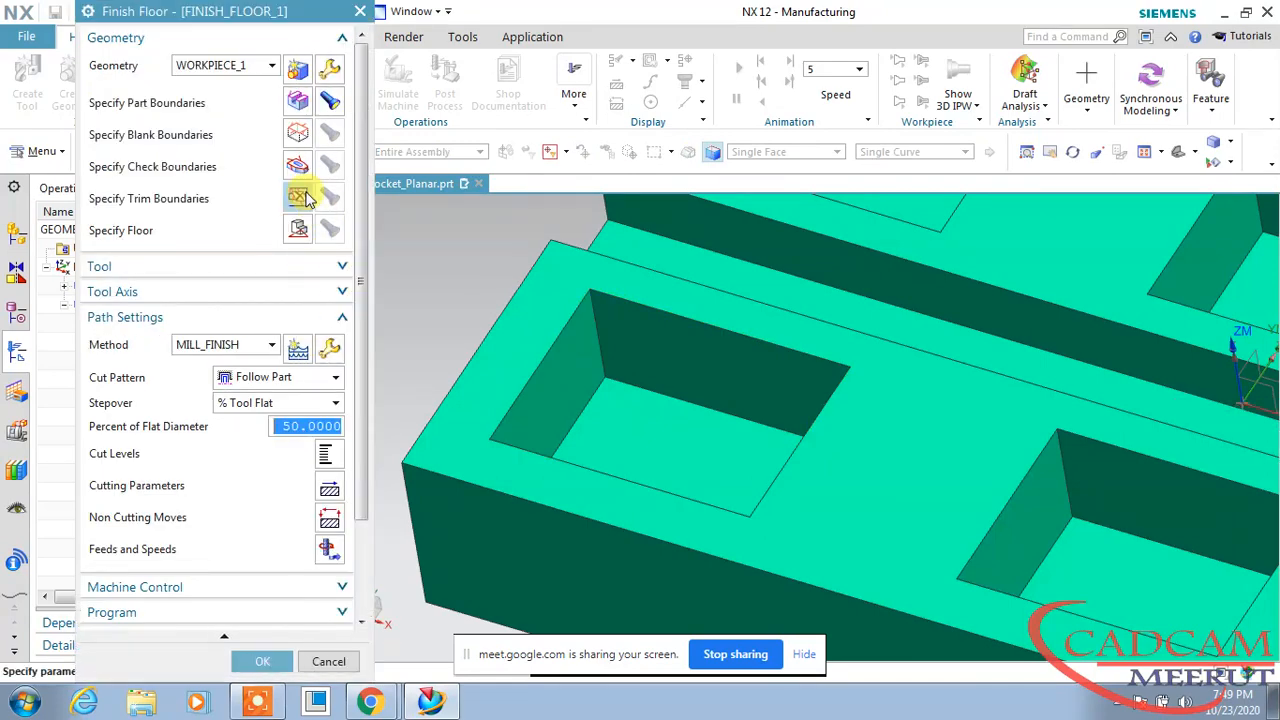
# - Define the Finish Floor blank boundary from the pocket's floor face and set the floor plane on that same face
pyautogui.click(296, 135)
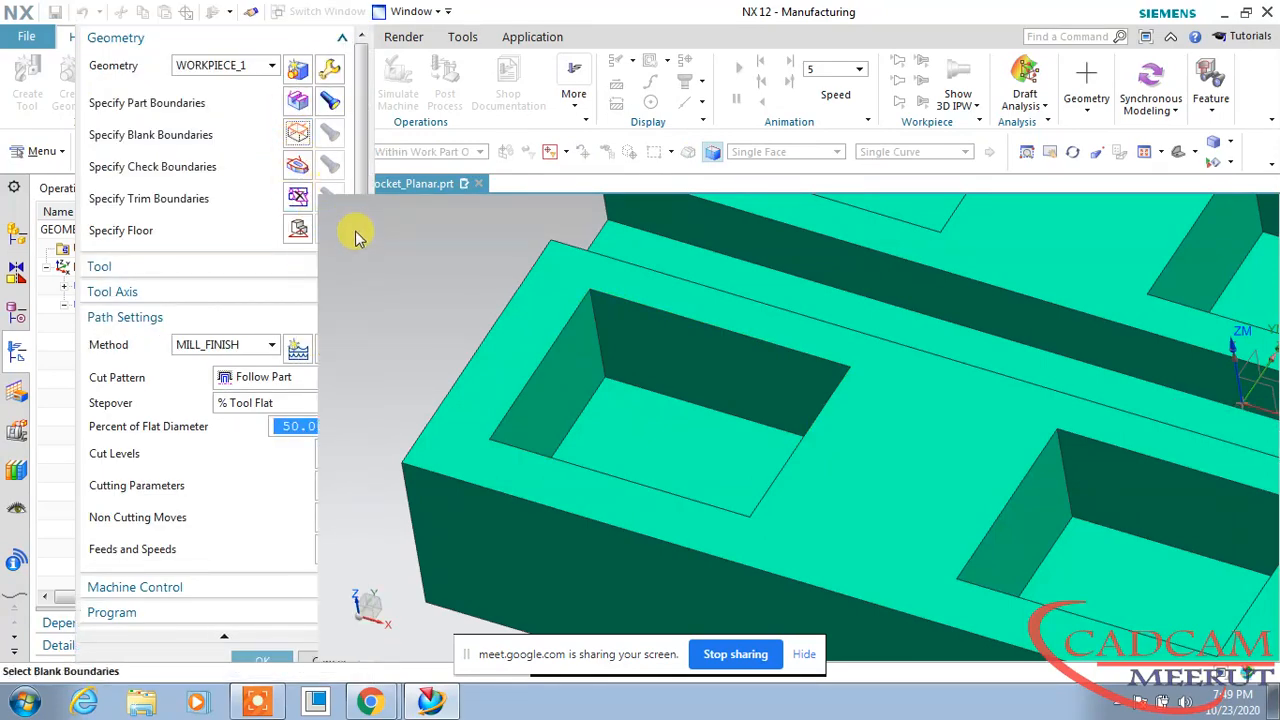
pyautogui.click(658, 422)
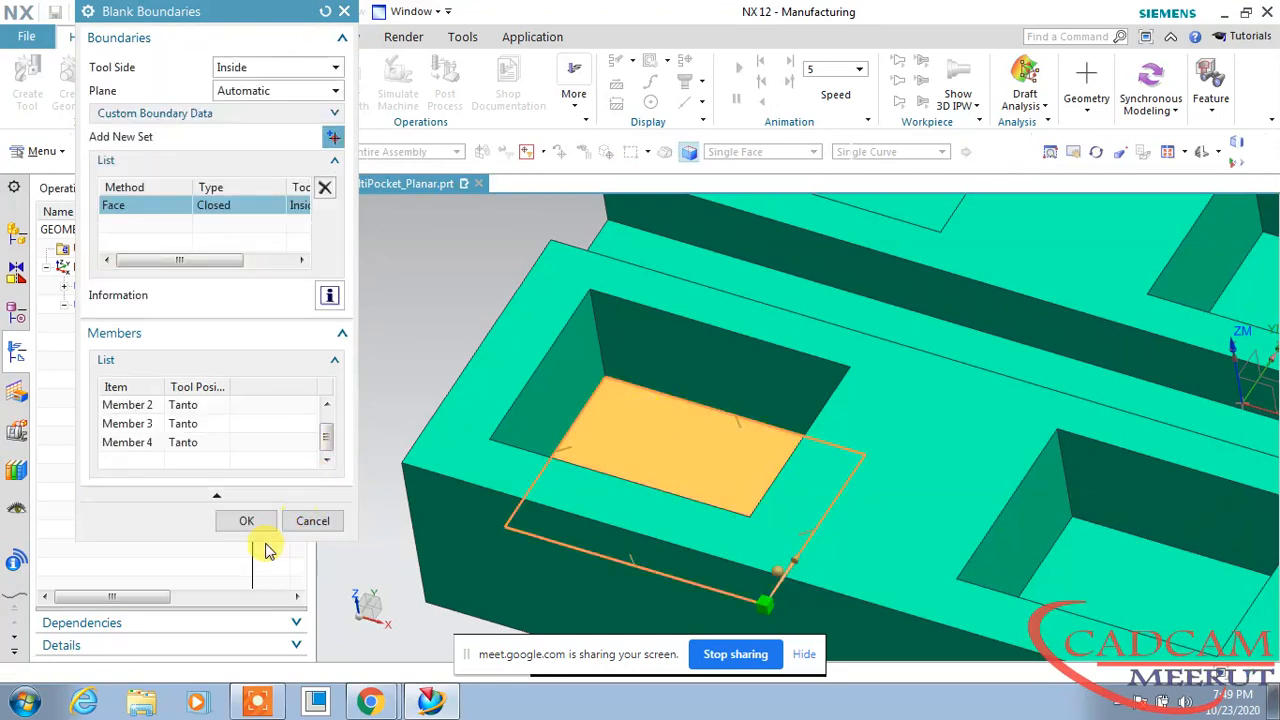
pyautogui.click(246, 520)
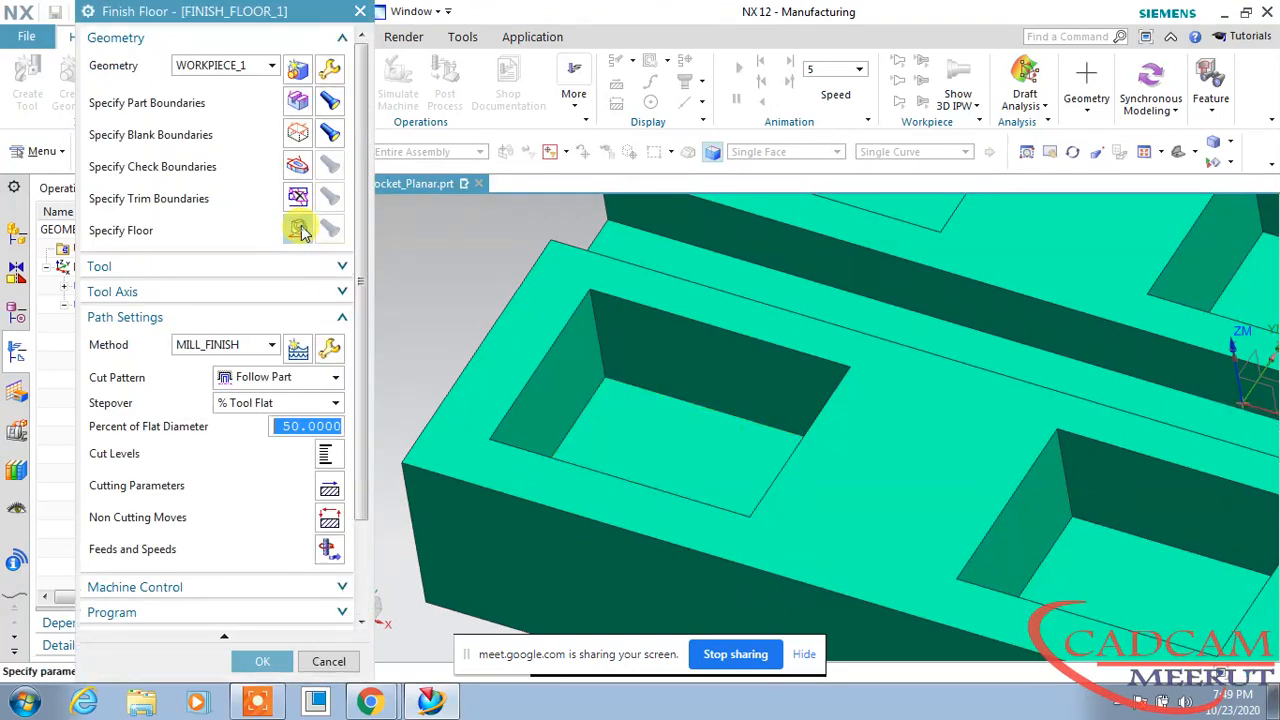
pyautogui.click(632, 446)
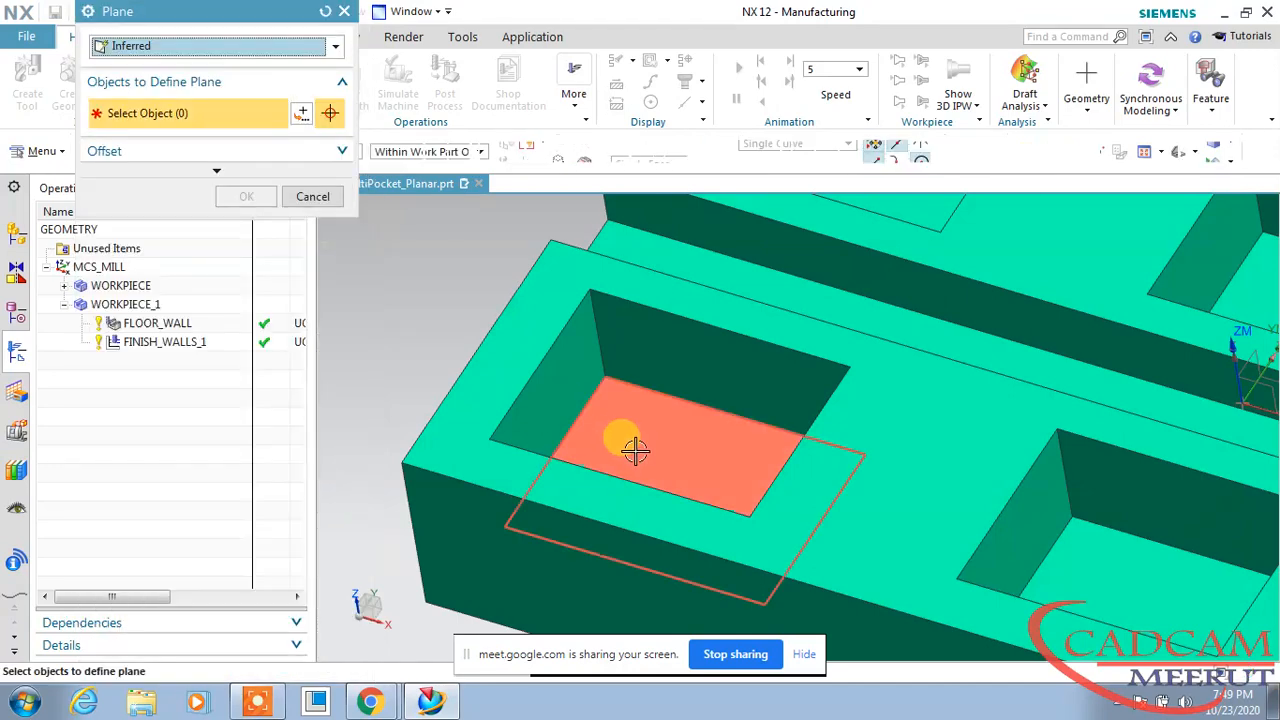
pyautogui.click(255, 230)
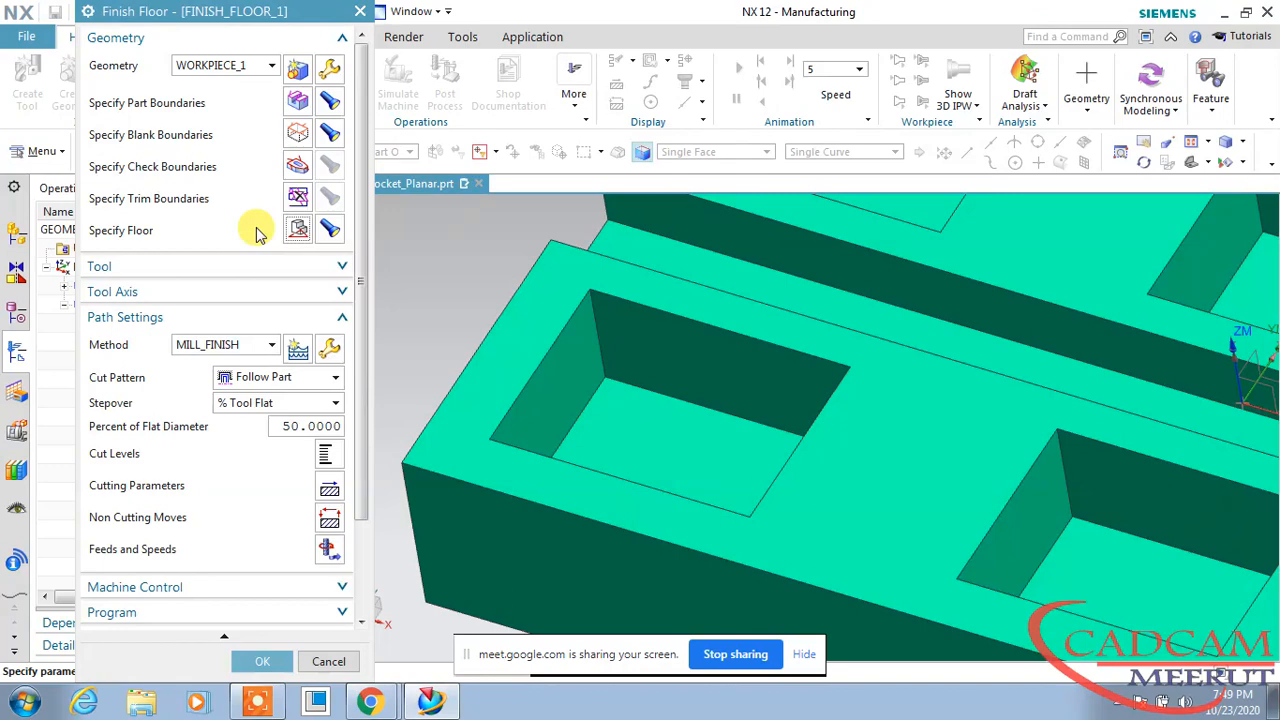
# - Check the Floor Only cut levels, generate the Finish Floor tool path, inspect it in the pocket and accept the operation
pyautogui.moveTo(362, 327); pyautogui.dragTo(366, 437)
pyautogui.click(326, 340)
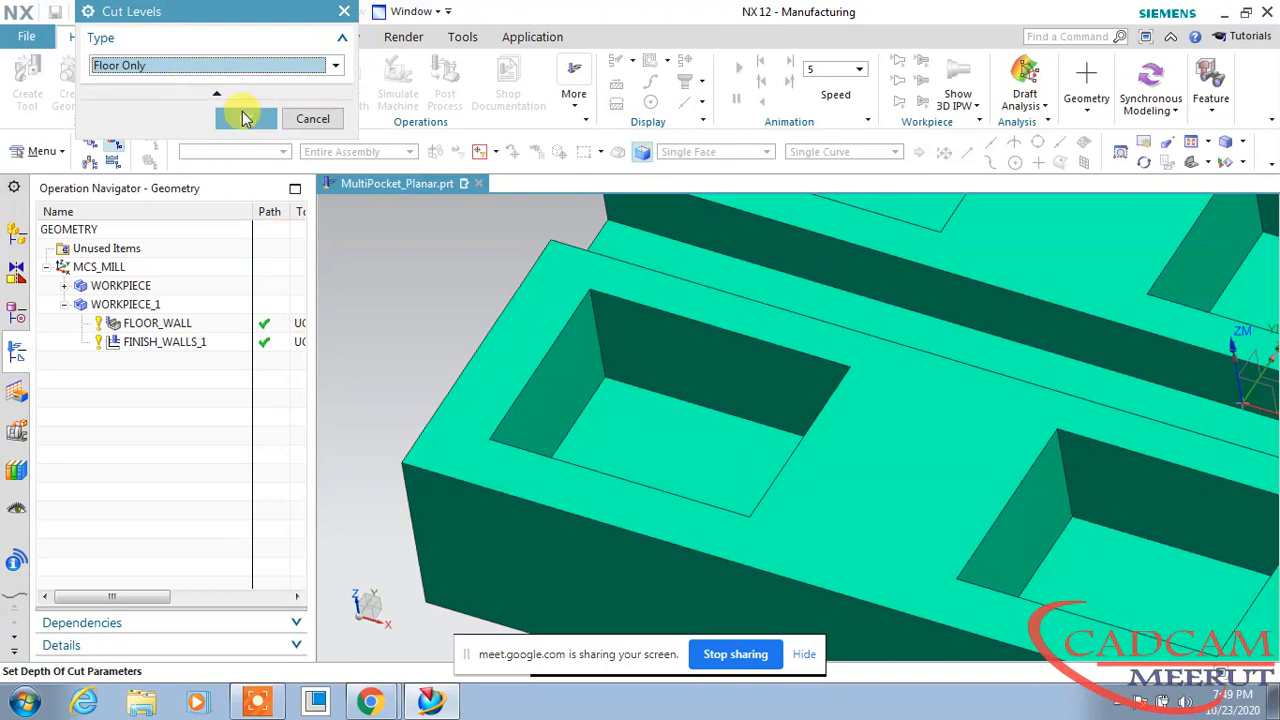
pyautogui.click(312, 120)
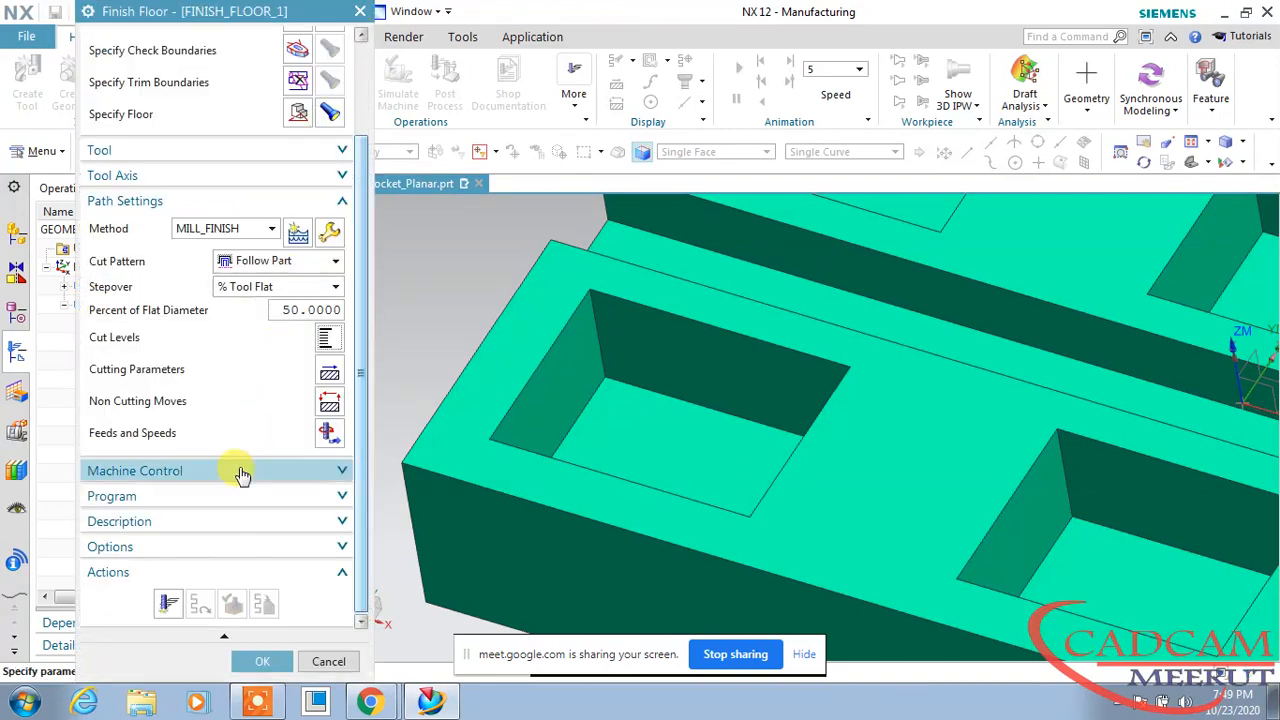
pyautogui.click(172, 604)
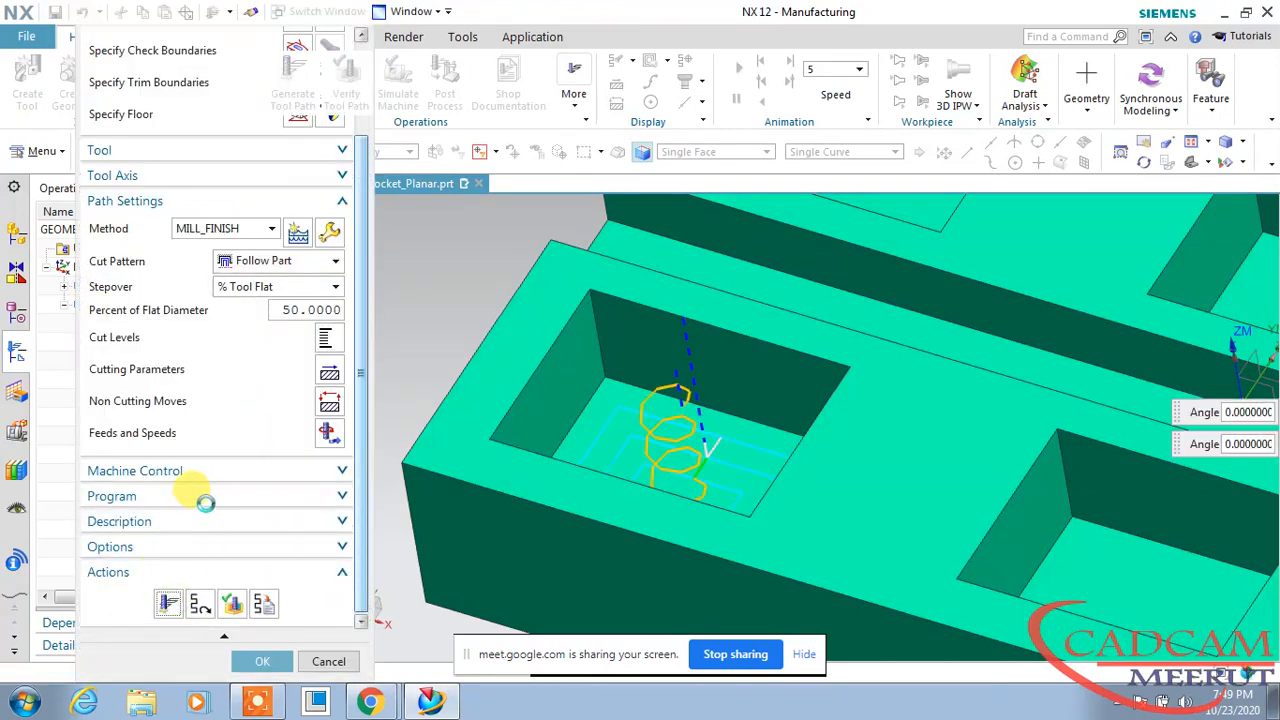
pyautogui.scroll(-2, 481, 283)
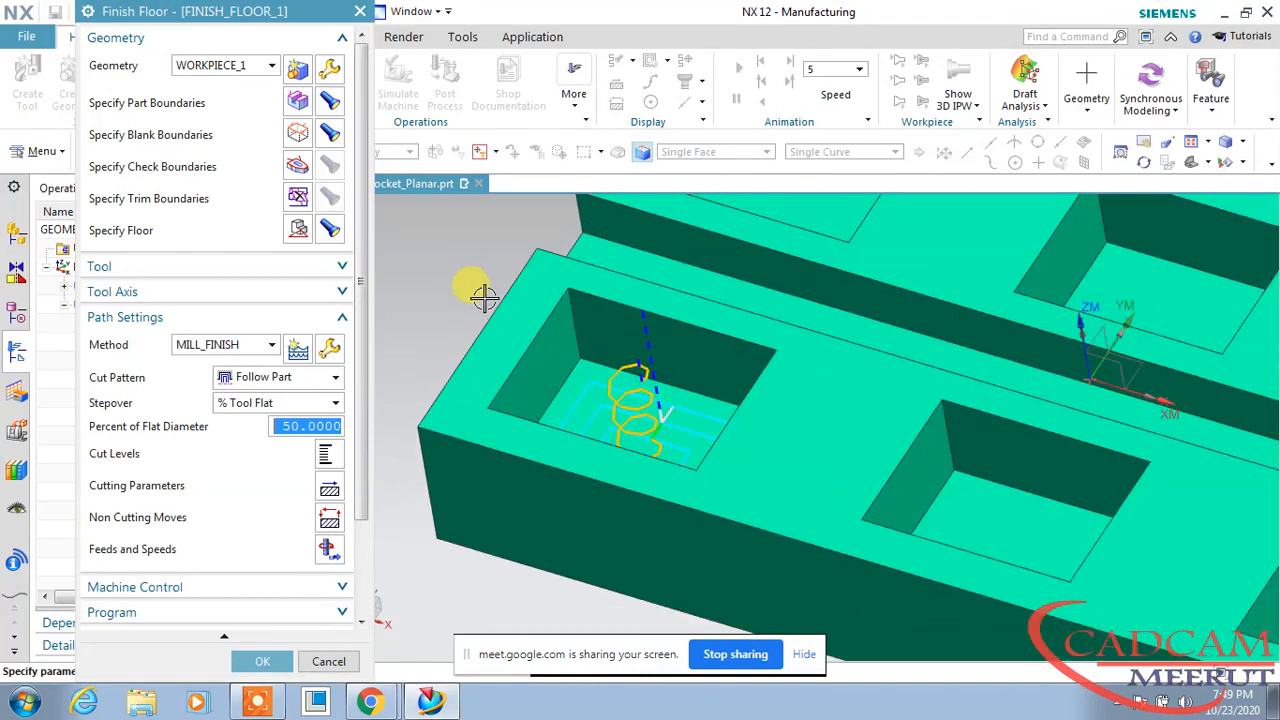
pyautogui.scroll(4, 483, 297)
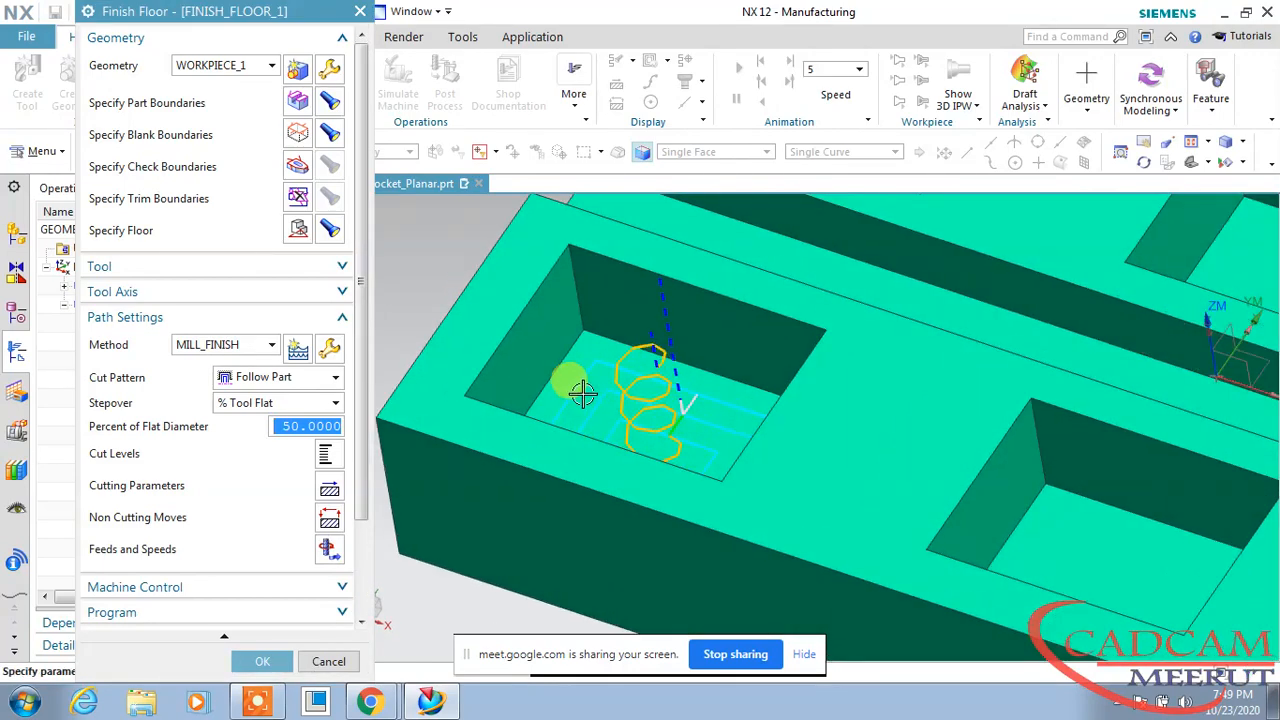
pyautogui.click(252, 662)
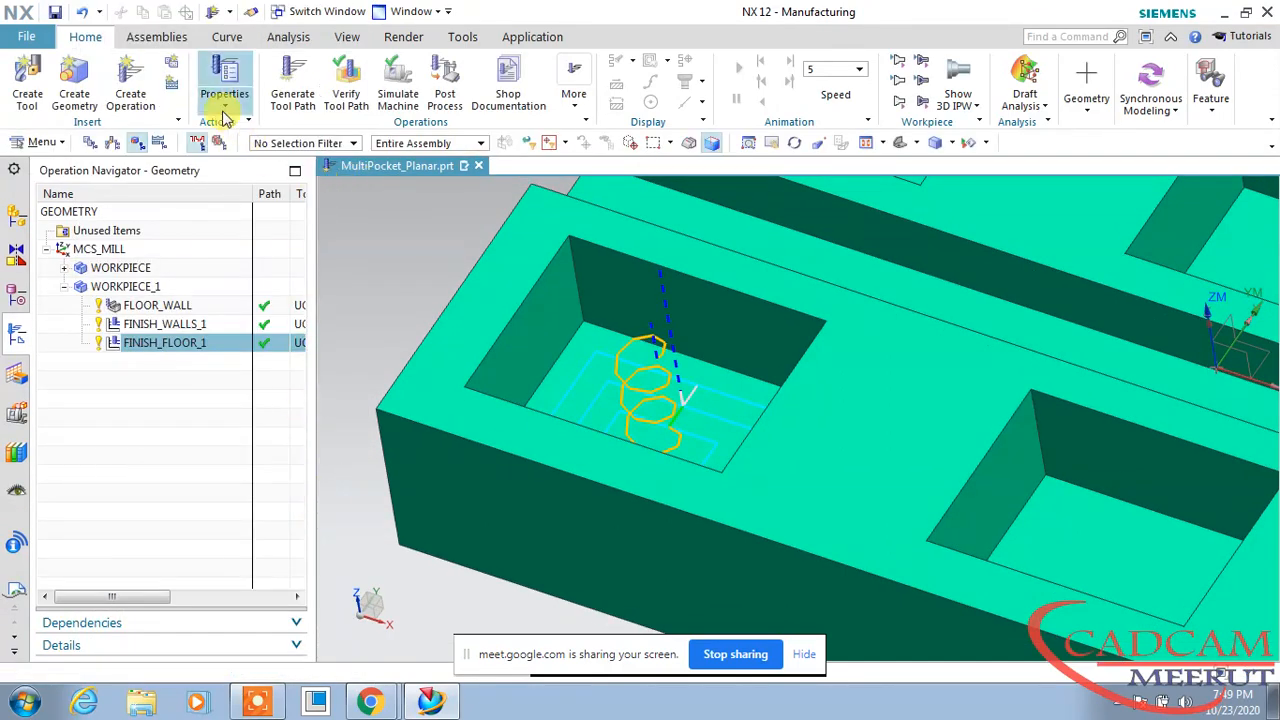
# - Create a mill_planar Cleanup Corners operation on WORKPIECE_1 with tool UGT0201_001 (End Mill 2 mm) and method MILL_FINISH
pyautogui.click(131, 85)
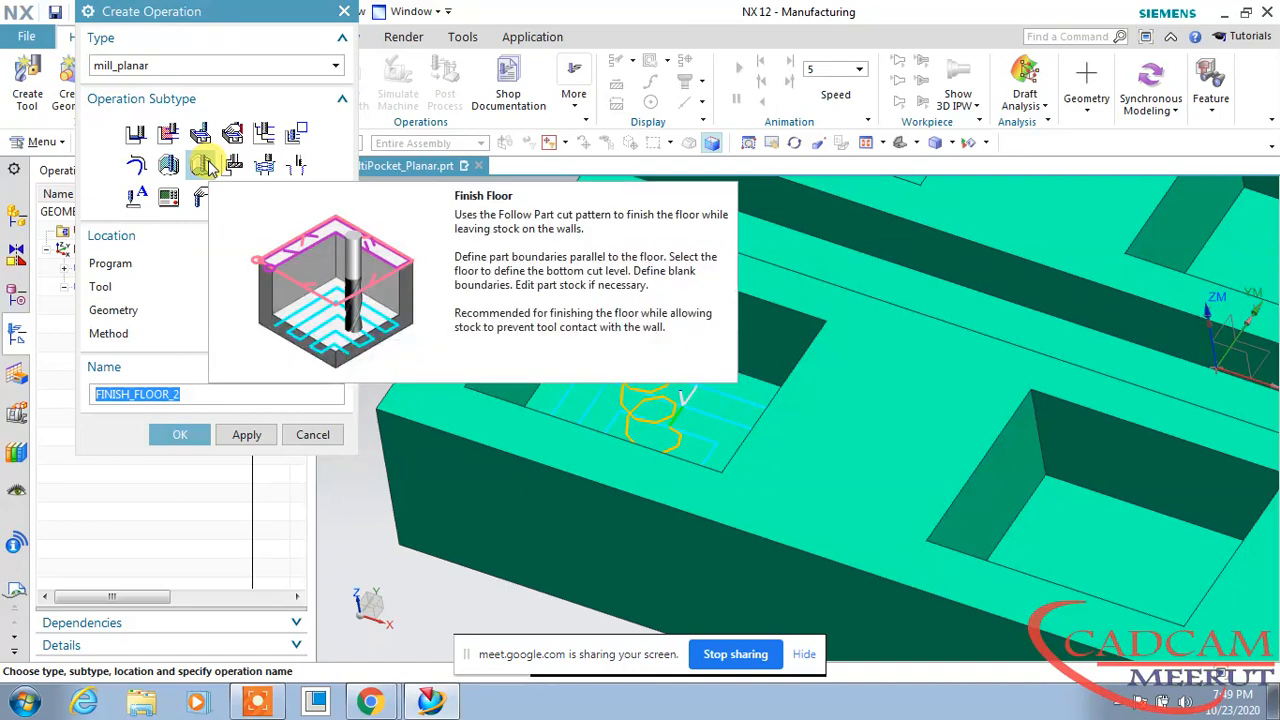
pyautogui.click(139, 166)
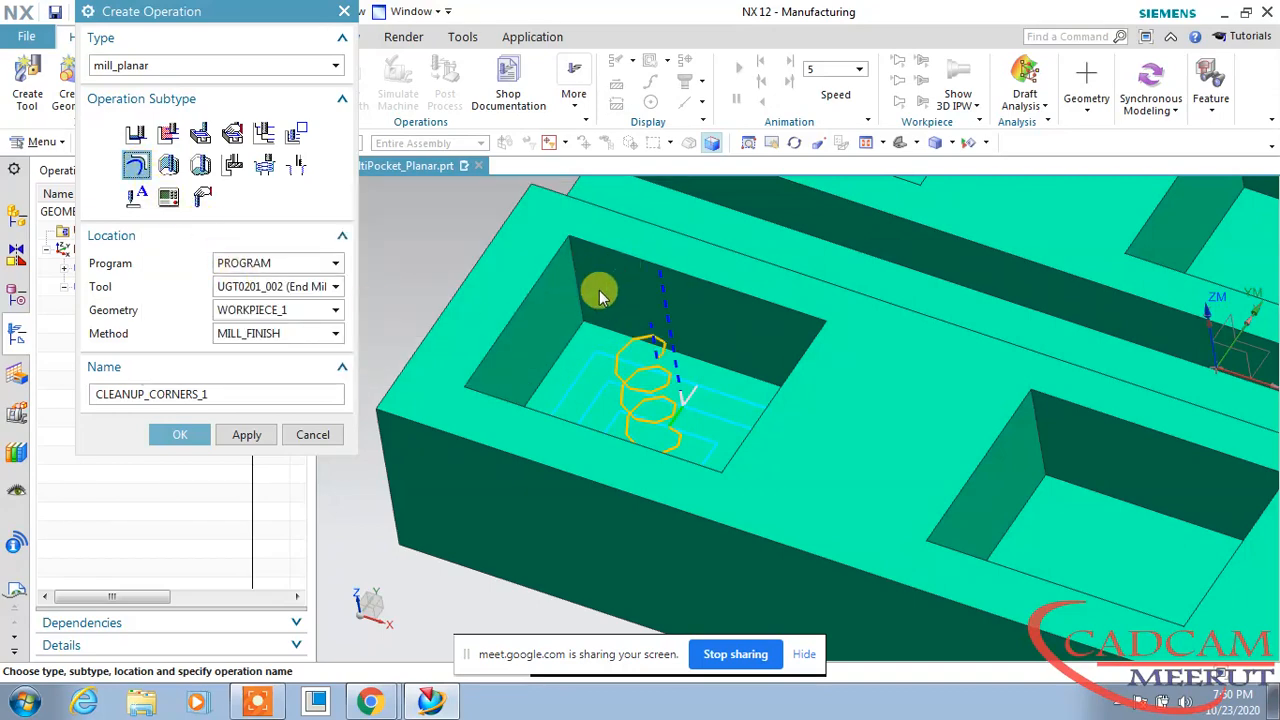
pyautogui.click(276, 288)
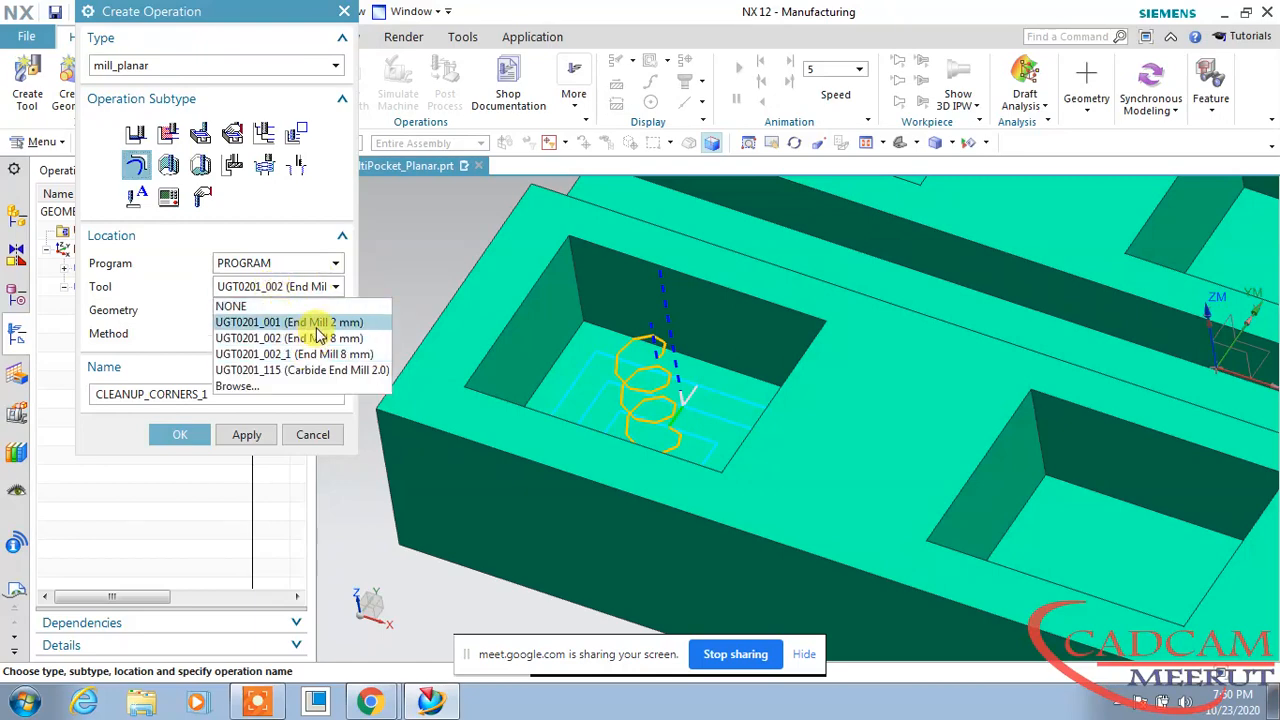
pyautogui.click(300, 322)
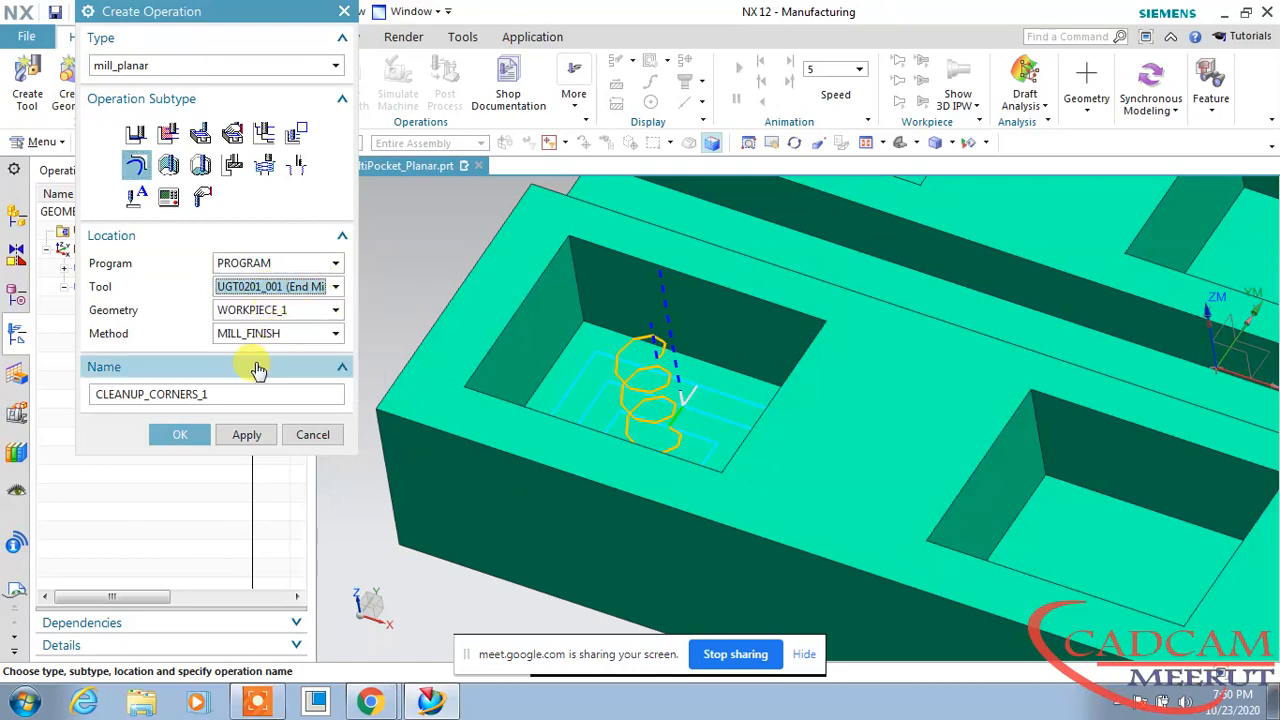
pyautogui.click(182, 434)
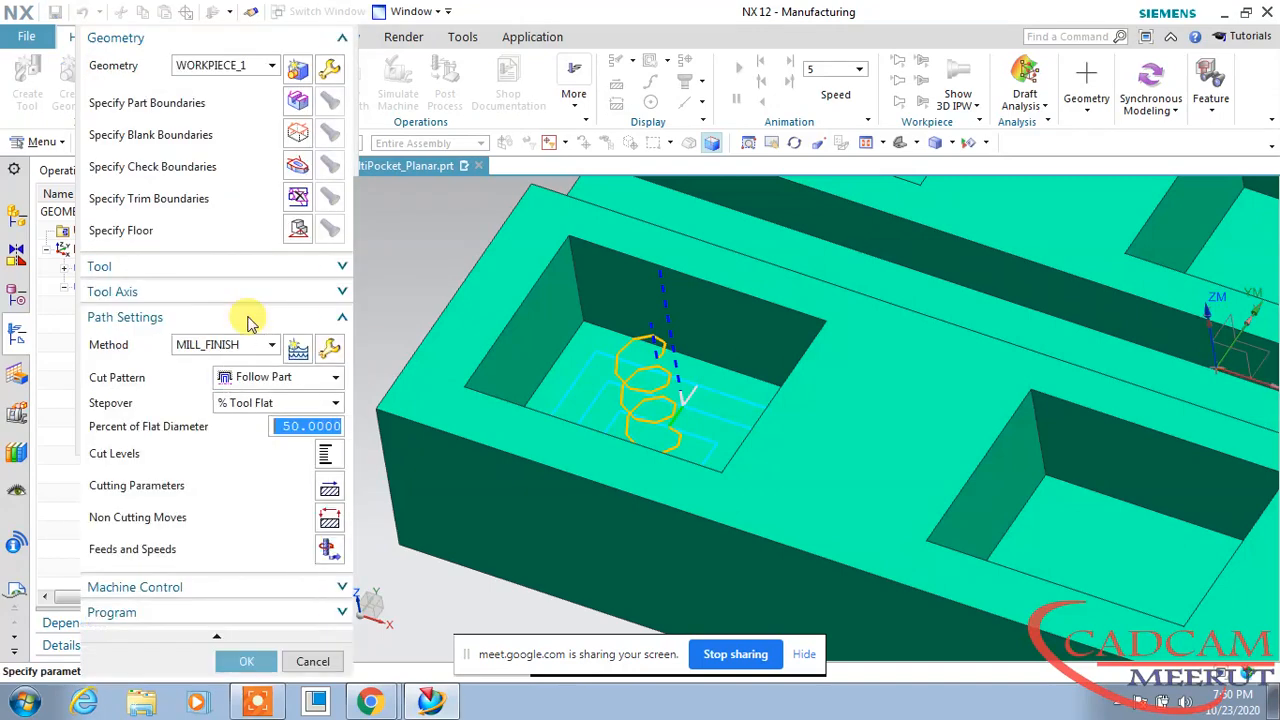
# - Define the Cleanup Corners part boundary from the pocket's four upper edge curves, closed, with the tool side set to Inside
pyautogui.click(296, 106)
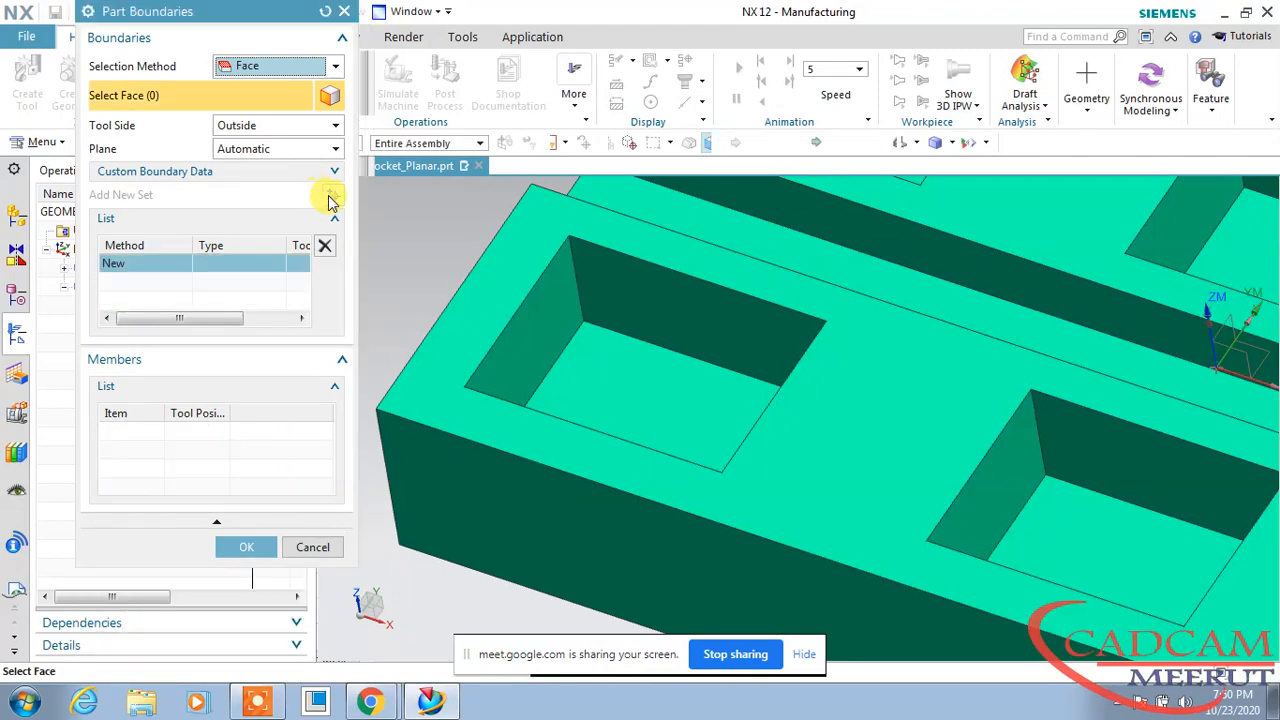
pyautogui.click(262, 66)
pyautogui.click(255, 104)
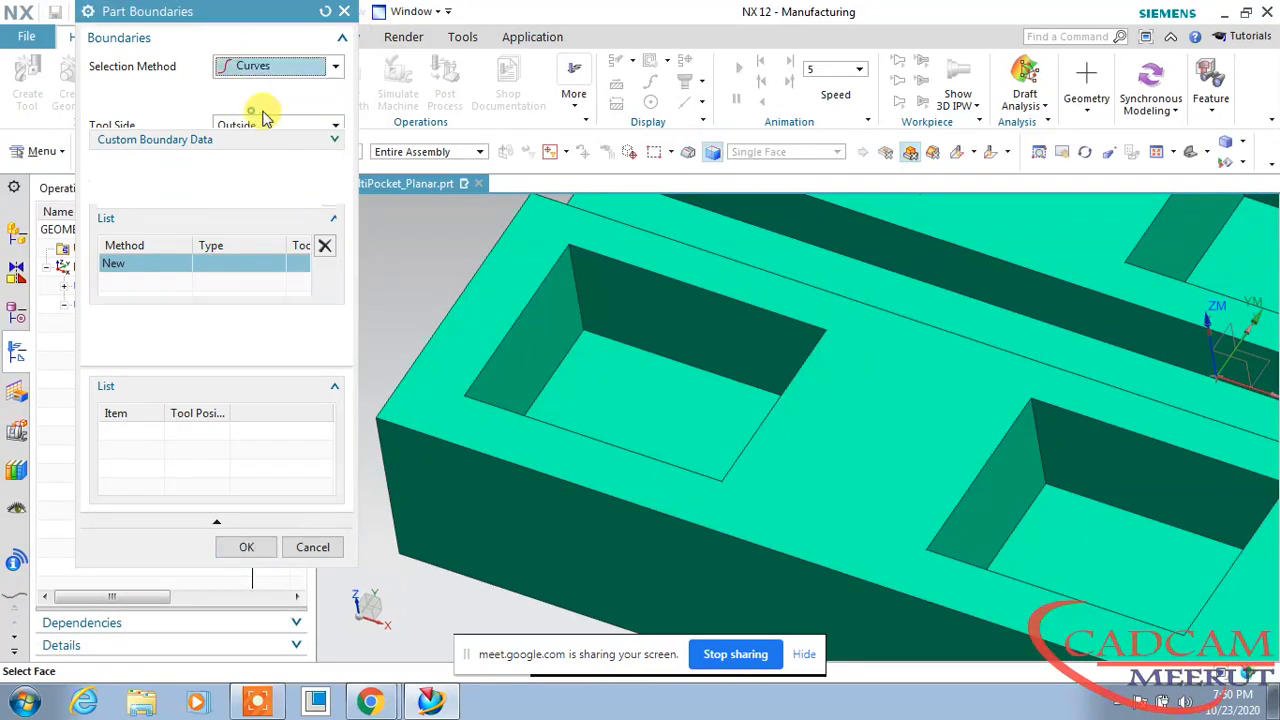
pyautogui.click(624, 260)
pyautogui.click(537, 288)
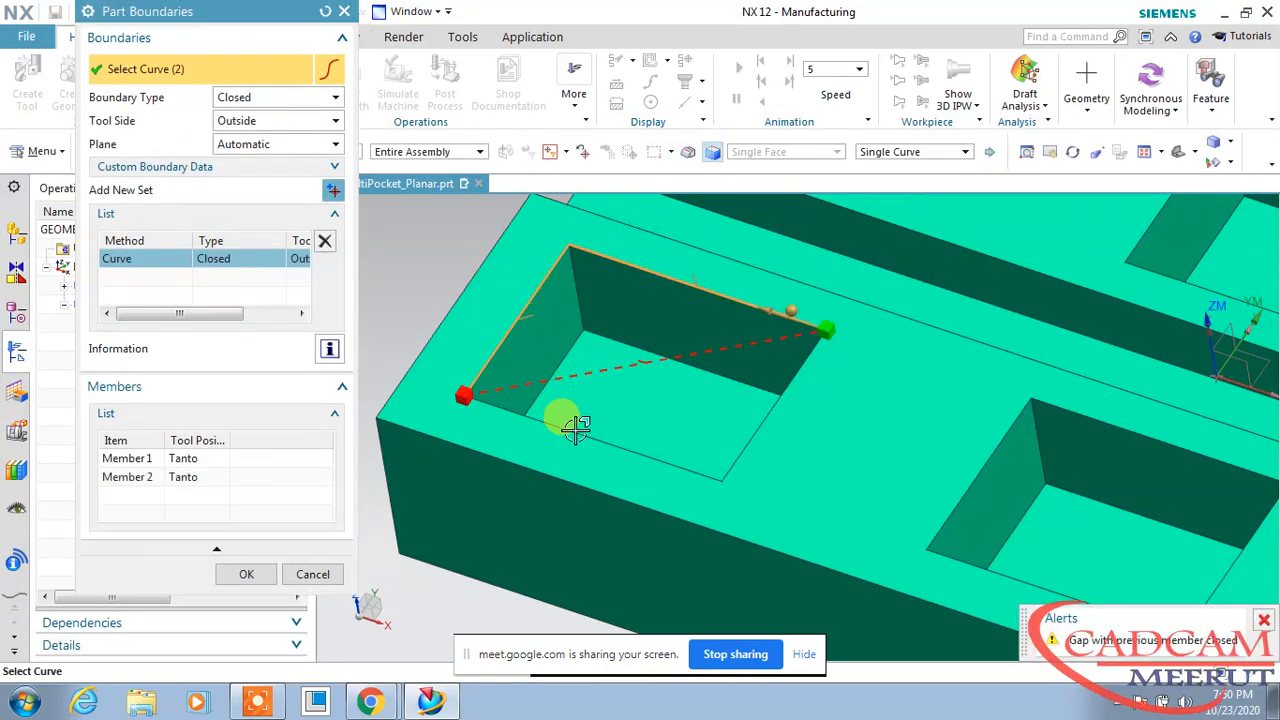
pyautogui.click(745, 418)
pyautogui.click(250, 574)
pyautogui.click(237, 120)
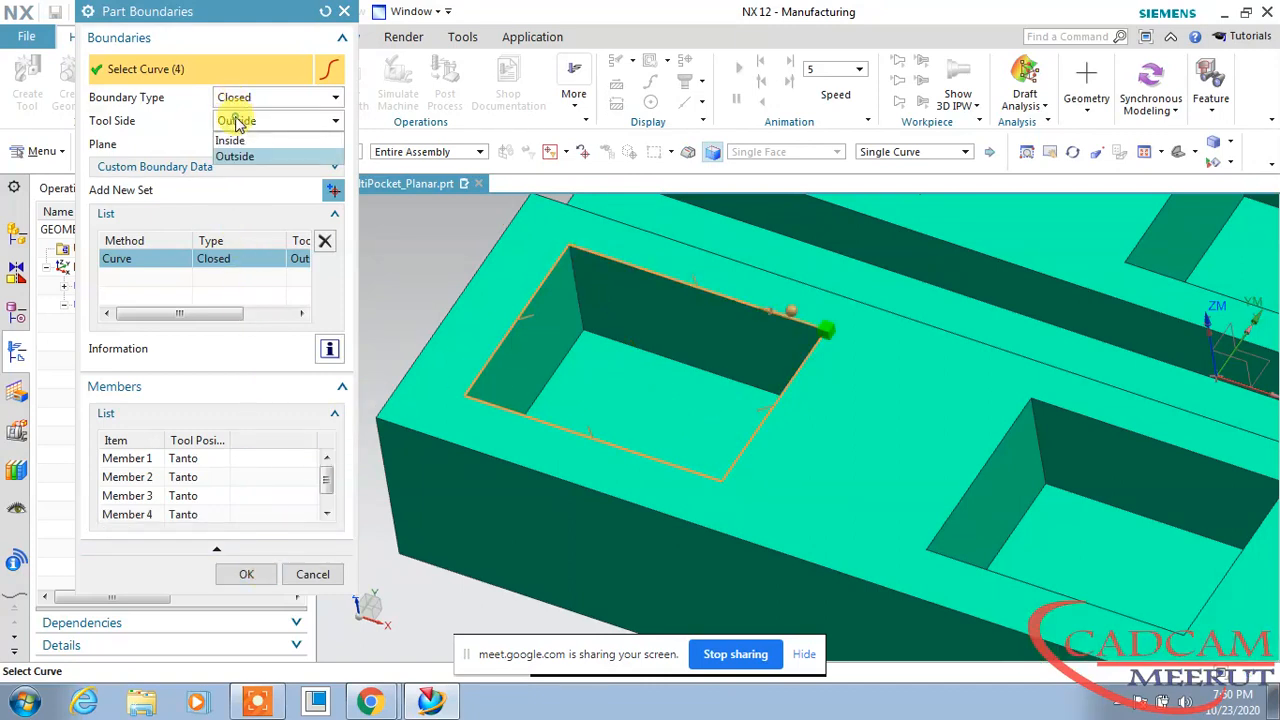
pyautogui.click(250, 142)
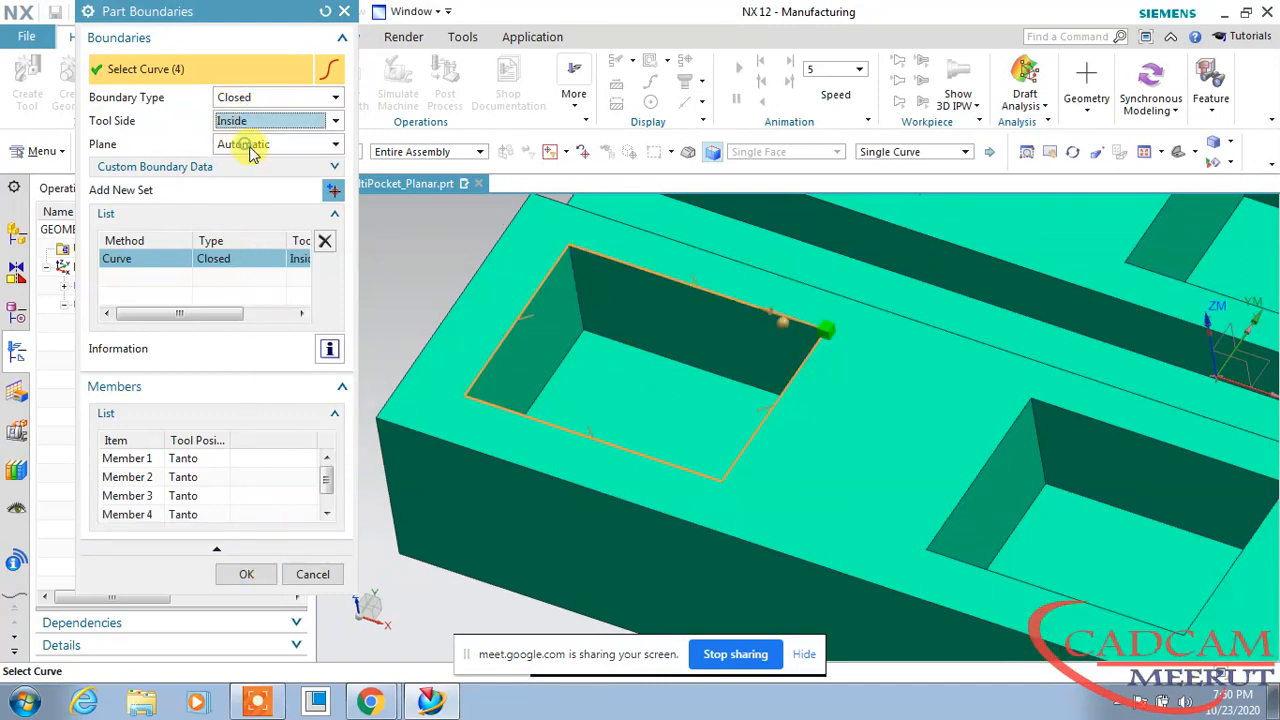
pyautogui.click(250, 572)
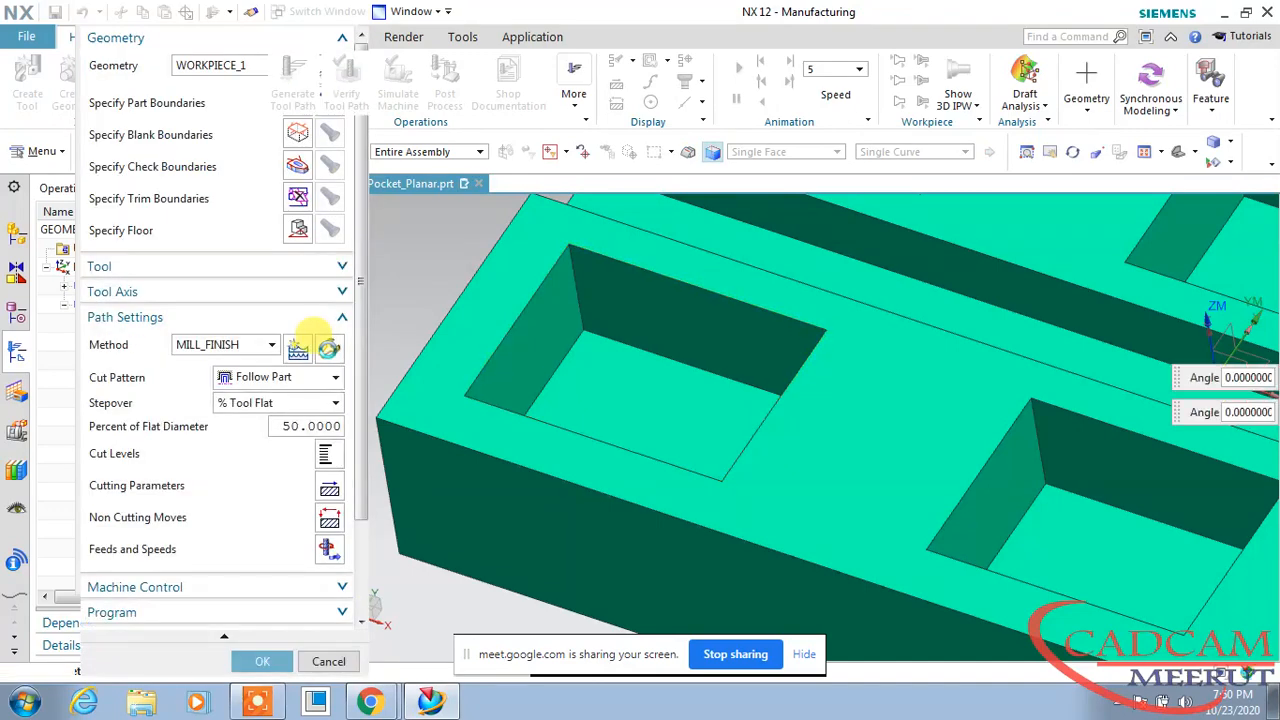
# - Define the Cleanup Corners blank boundary from the pocket's floor face and place the floor plane on it with 0 mm offset
pyautogui.click(299, 135)
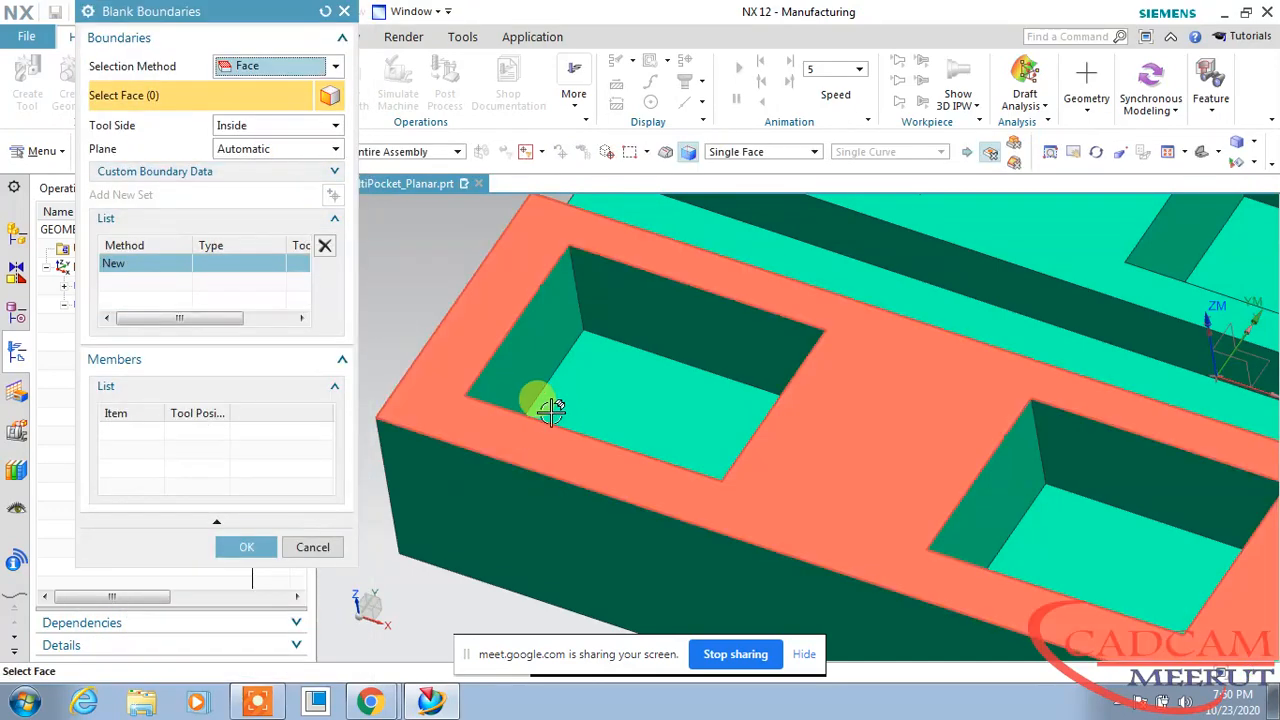
pyautogui.click(571, 382)
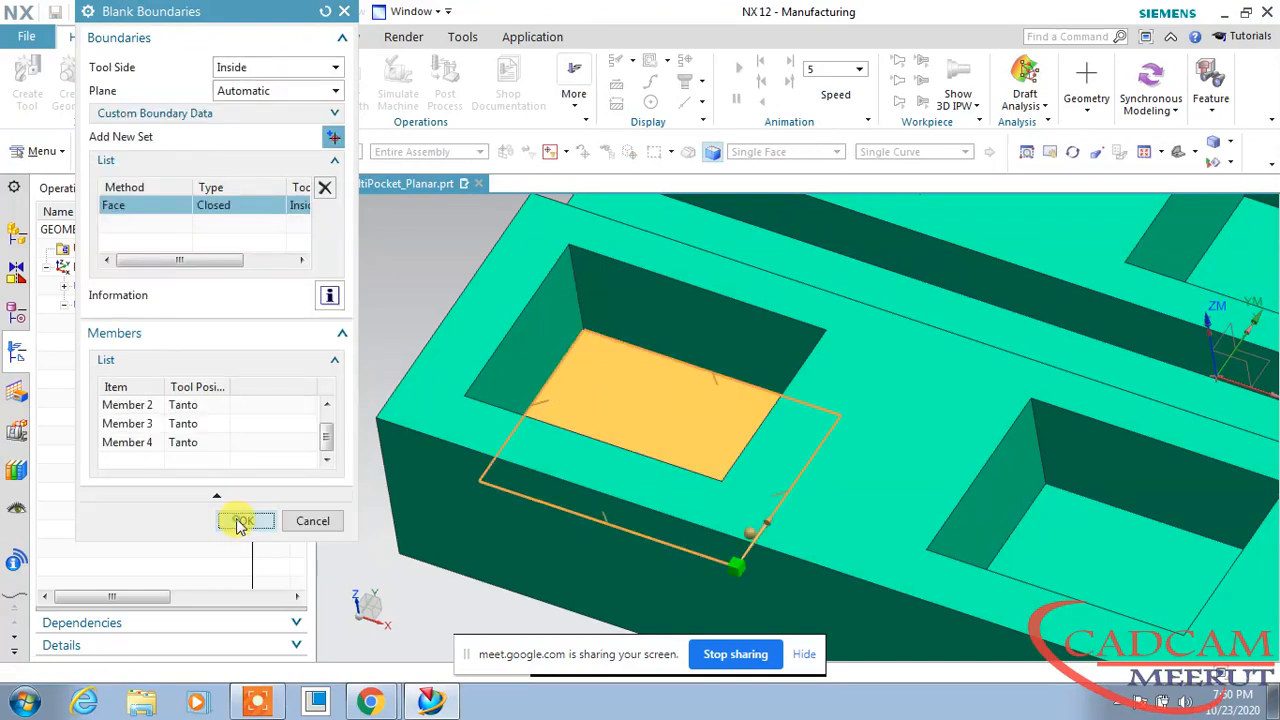
pyautogui.click(240, 523)
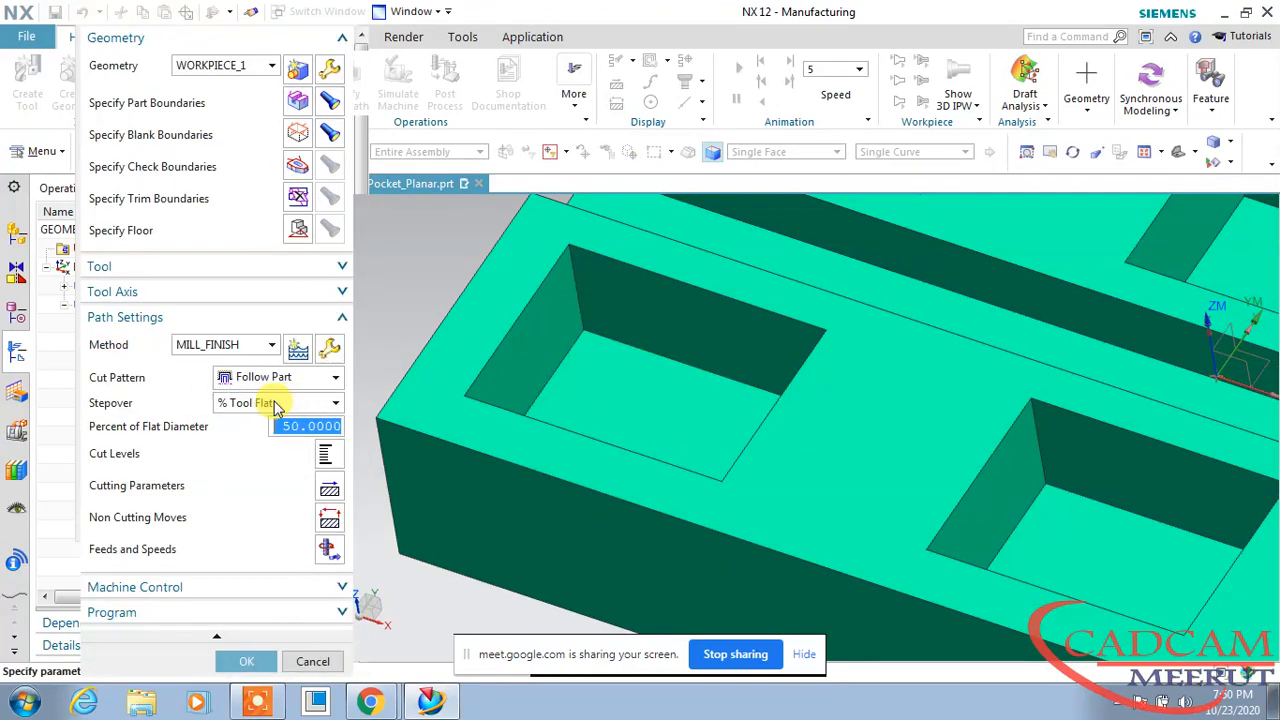
pyautogui.click(298, 231)
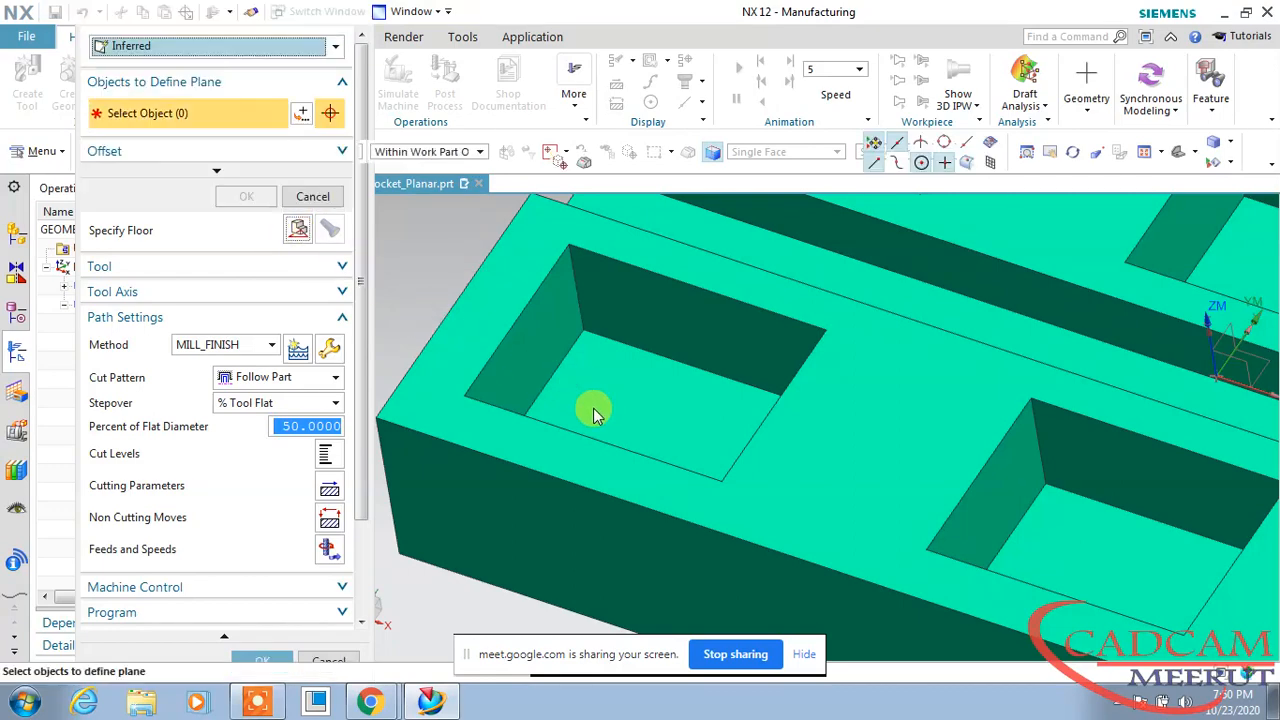
pyautogui.click(608, 406)
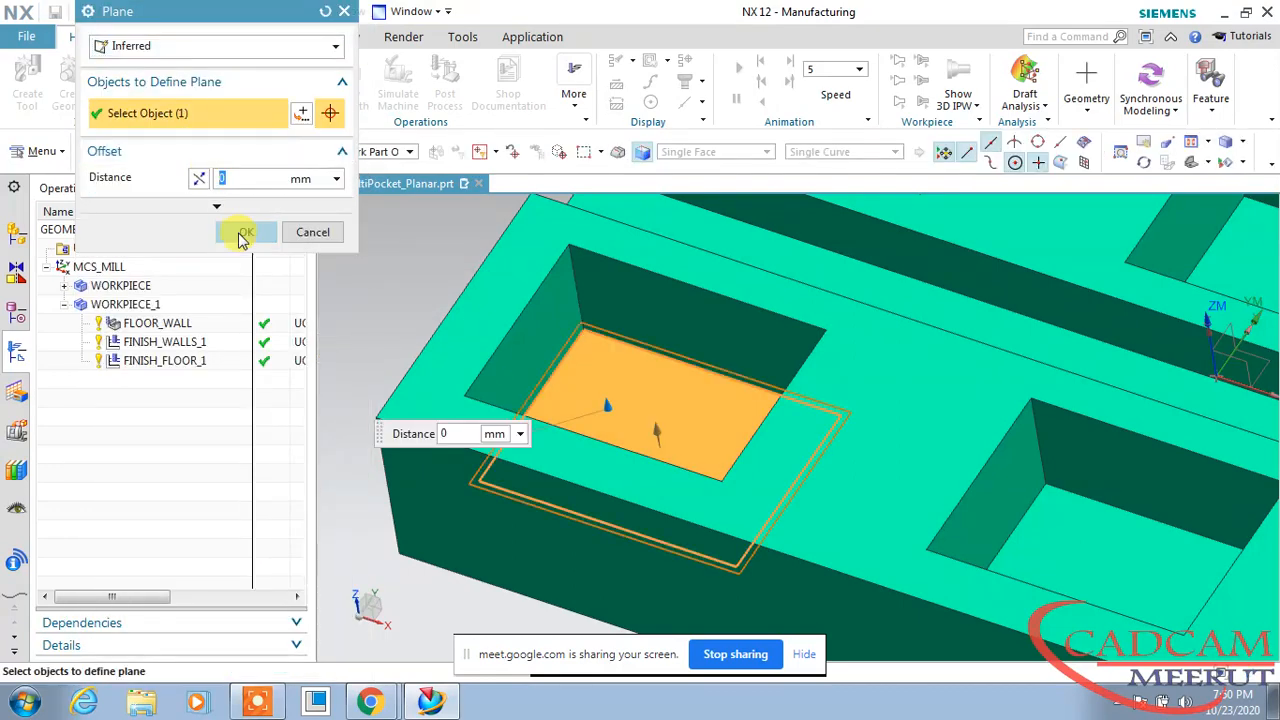
pyautogui.click(243, 233)
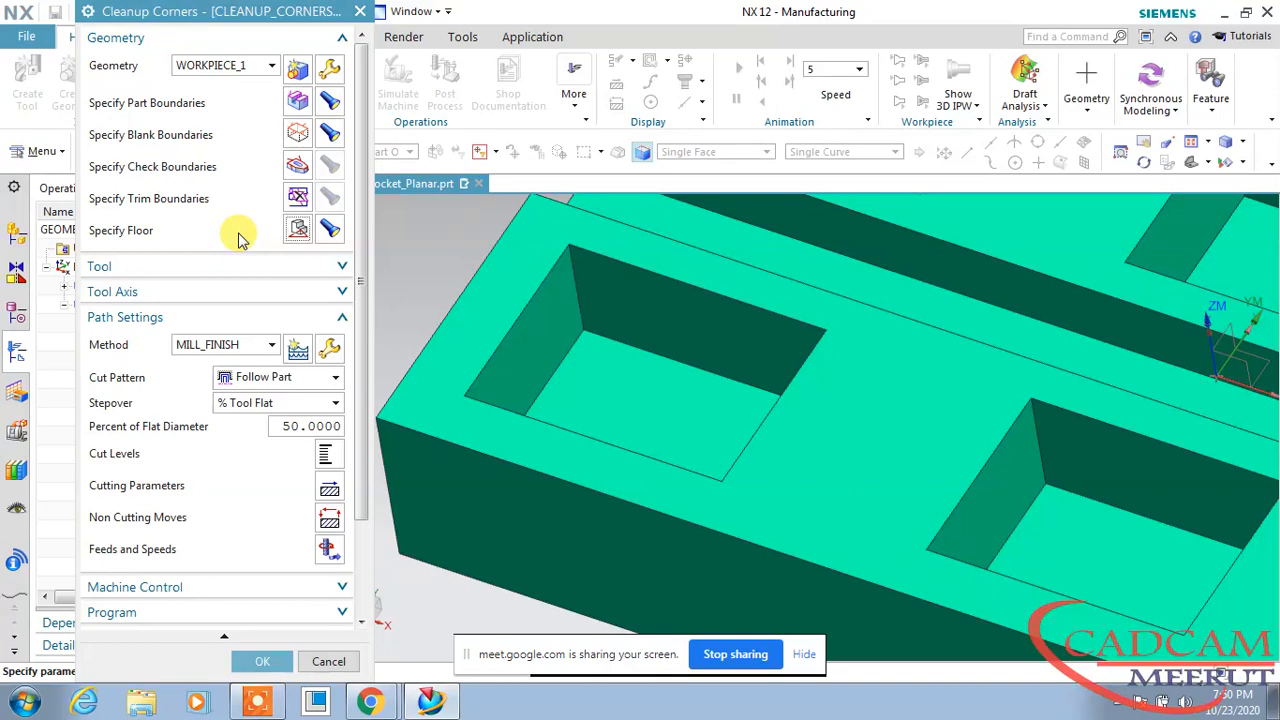
# - Set the Cleanup Corners user-defined cut levels to a common depth per cut of 1
pyautogui.click(329, 452)
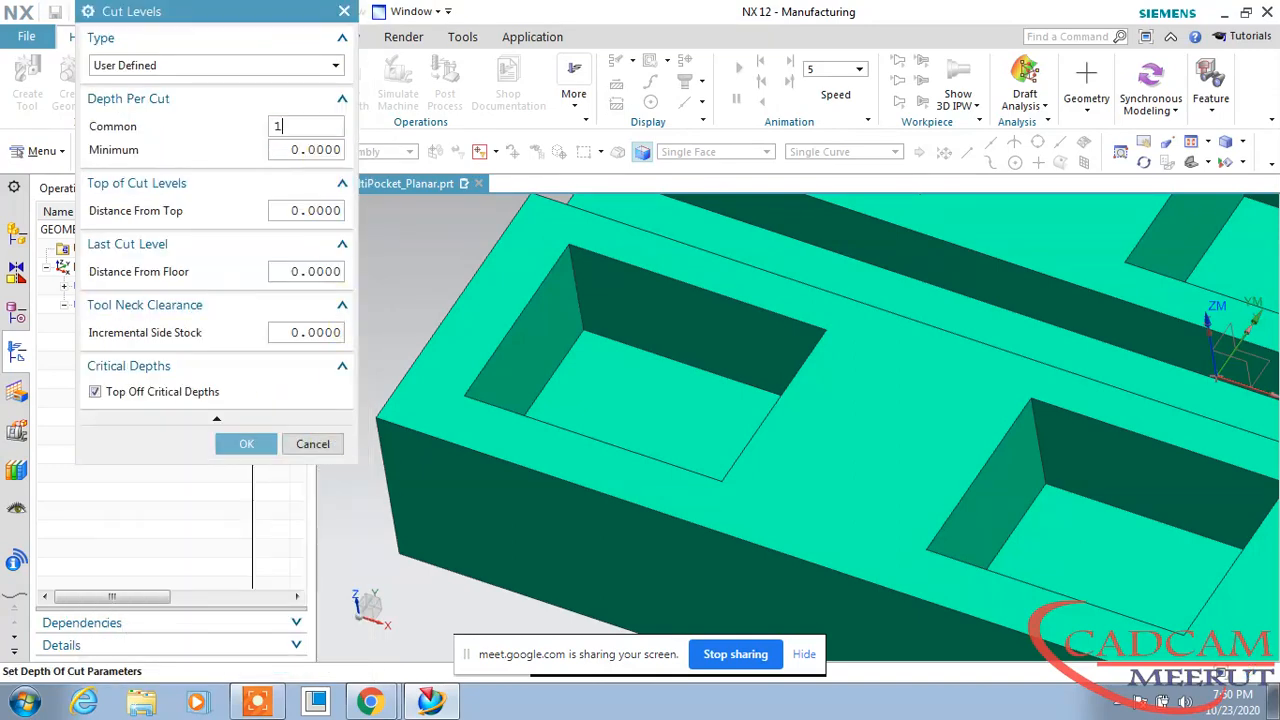
pyautogui.write('1')
pyautogui.click(268, 452)
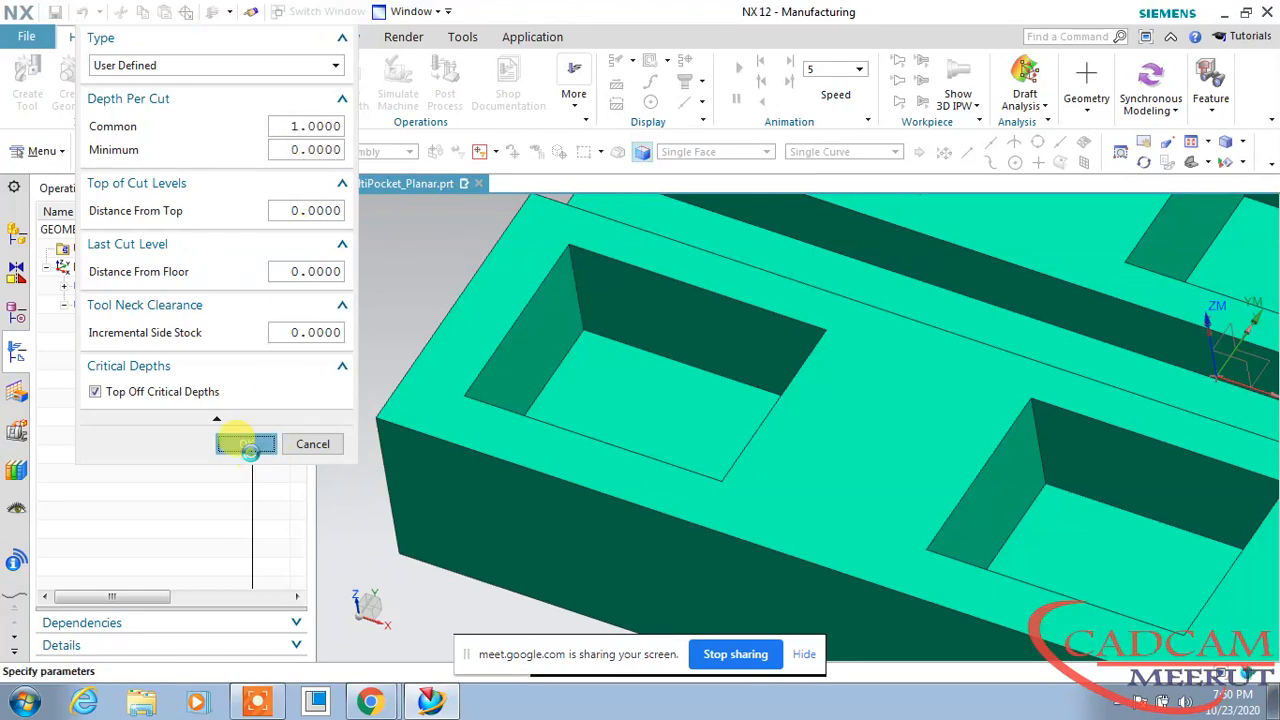
pyautogui.scroll(-3, 243, 477)
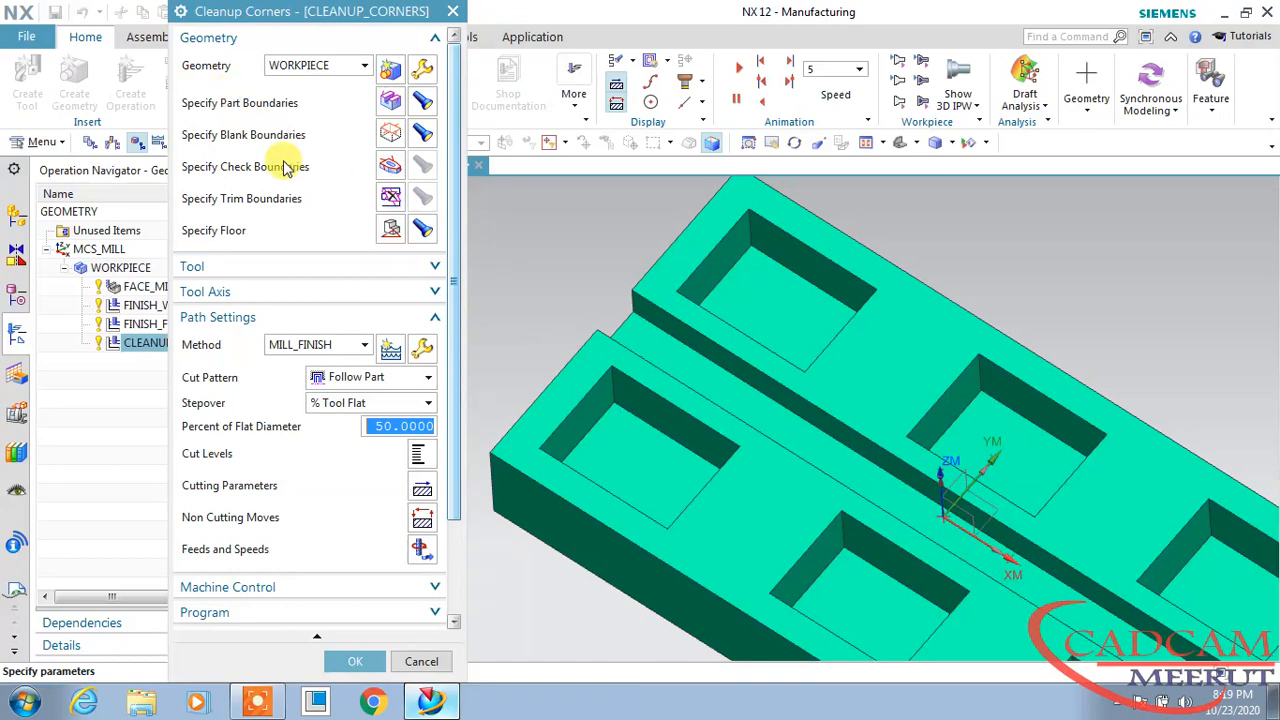
# - Display the part boundary of the CLEANUP_CORNERS operation on WORKPIECE and review its curves, boundary type and tool side
pyautogui.click(425, 105)
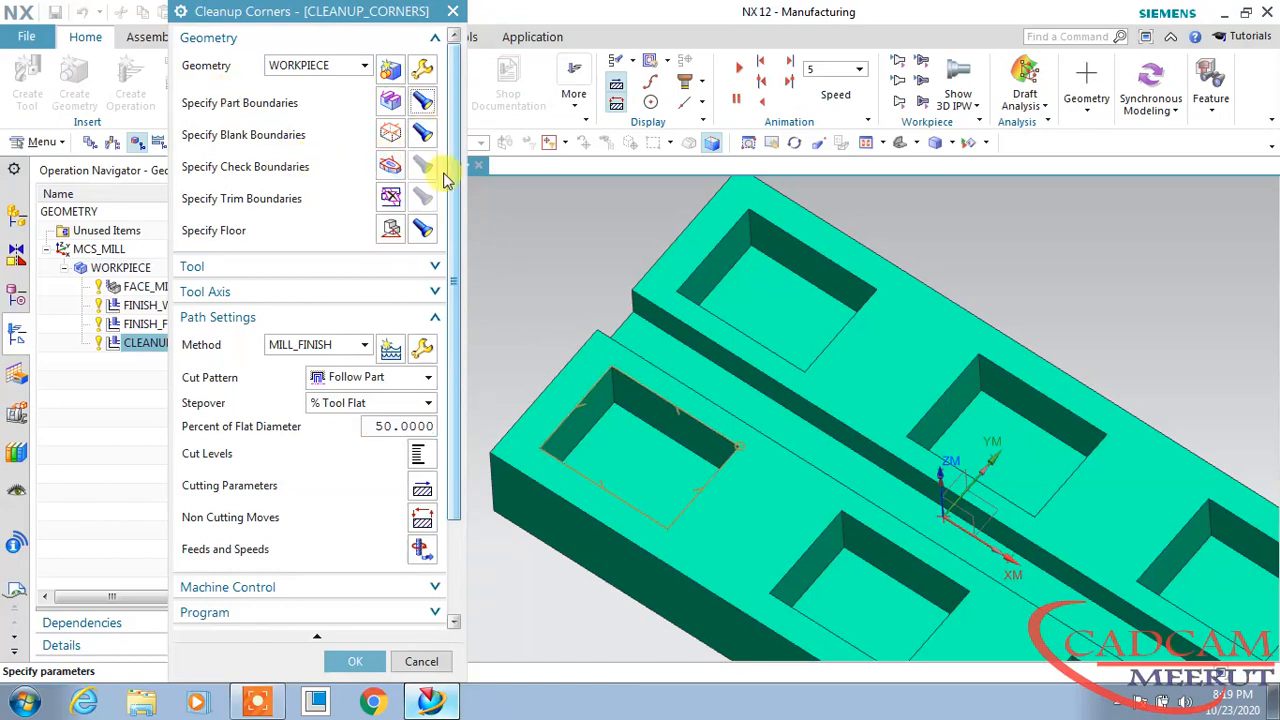
pyautogui.moveTo(591, 486); pyautogui.dragTo(578, 370, button='middle')
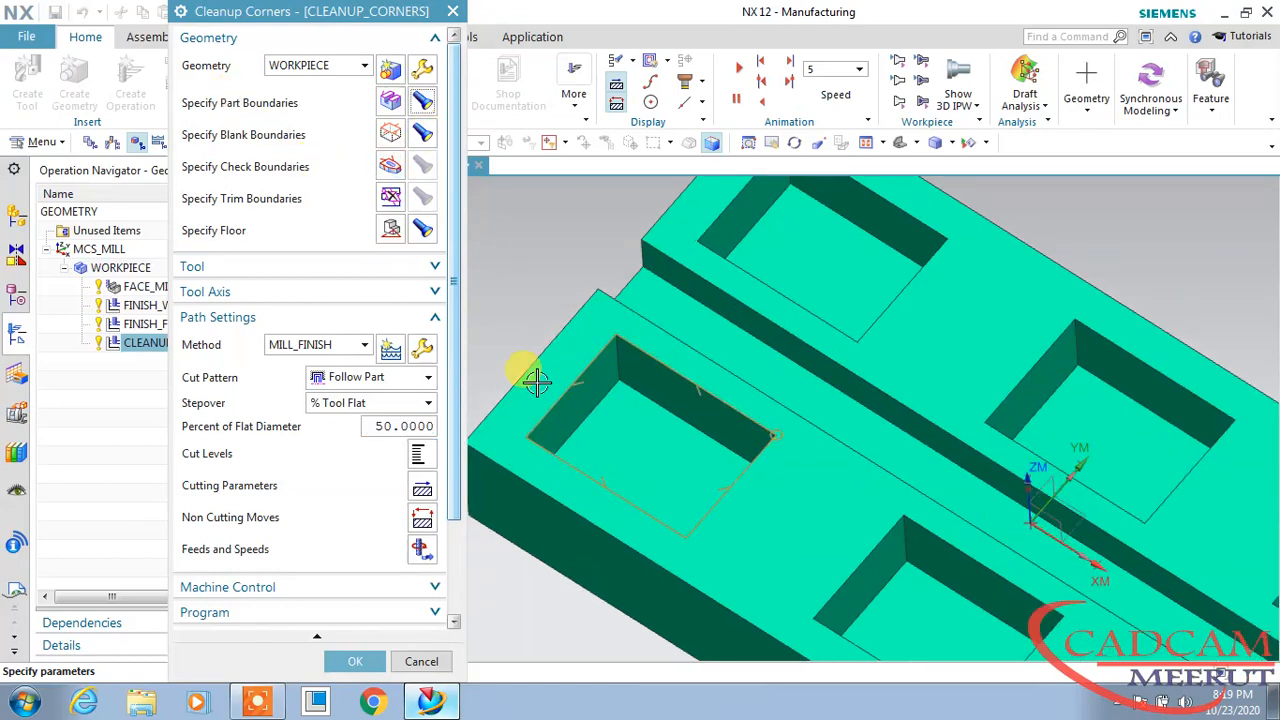
pyautogui.click(389, 104)
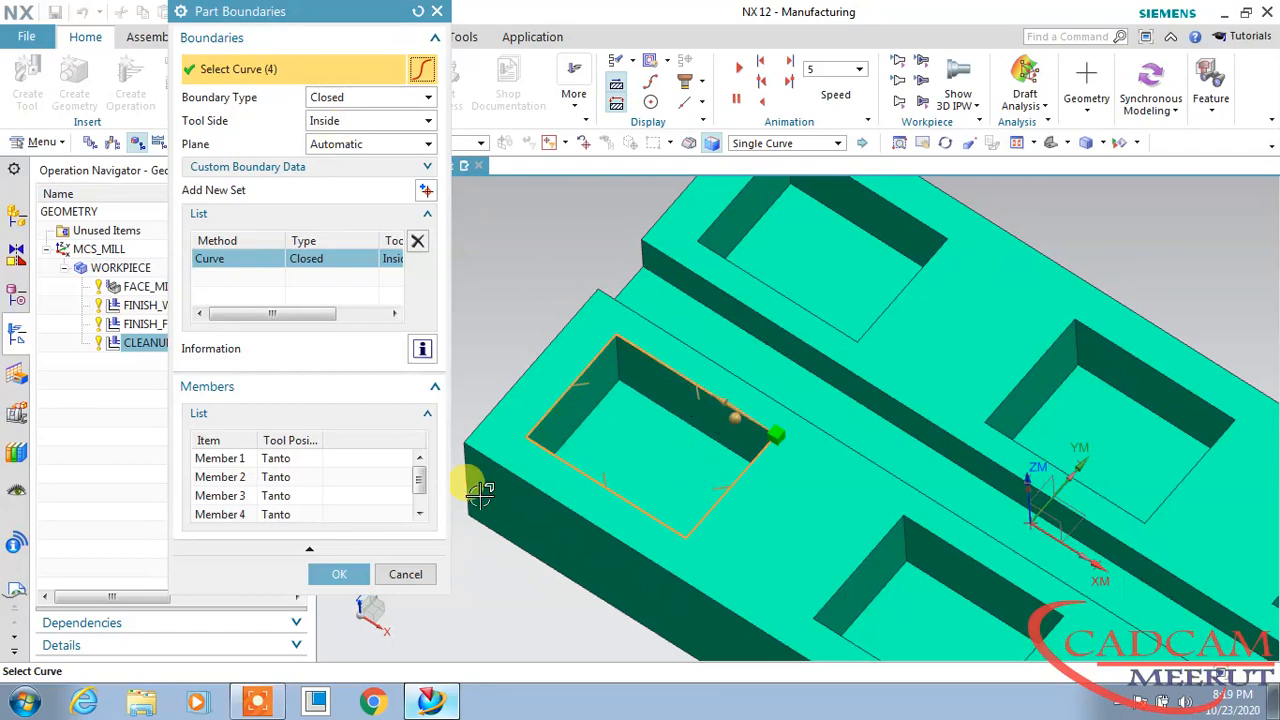
pyautogui.click(345, 575)
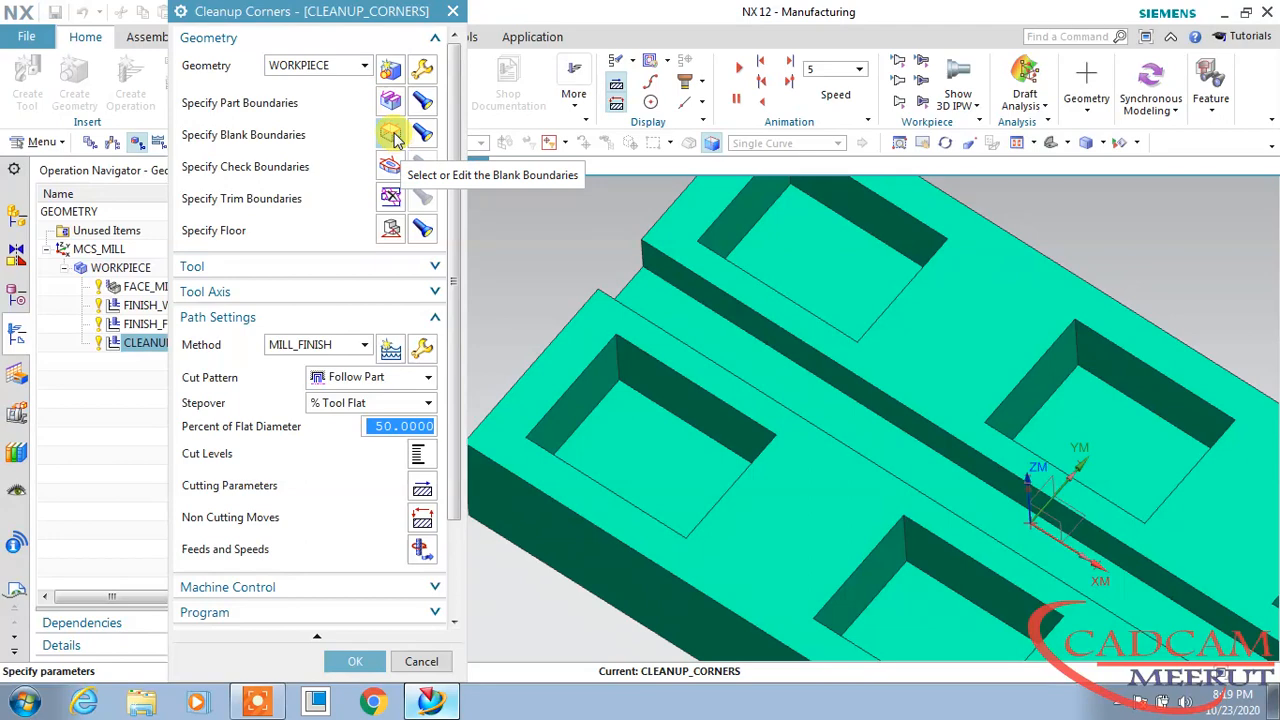
# - Display the Cleanup Corners blank boundary, review its face selection and Inside tool side, and display the floor plane
pyautogui.click(423, 133)
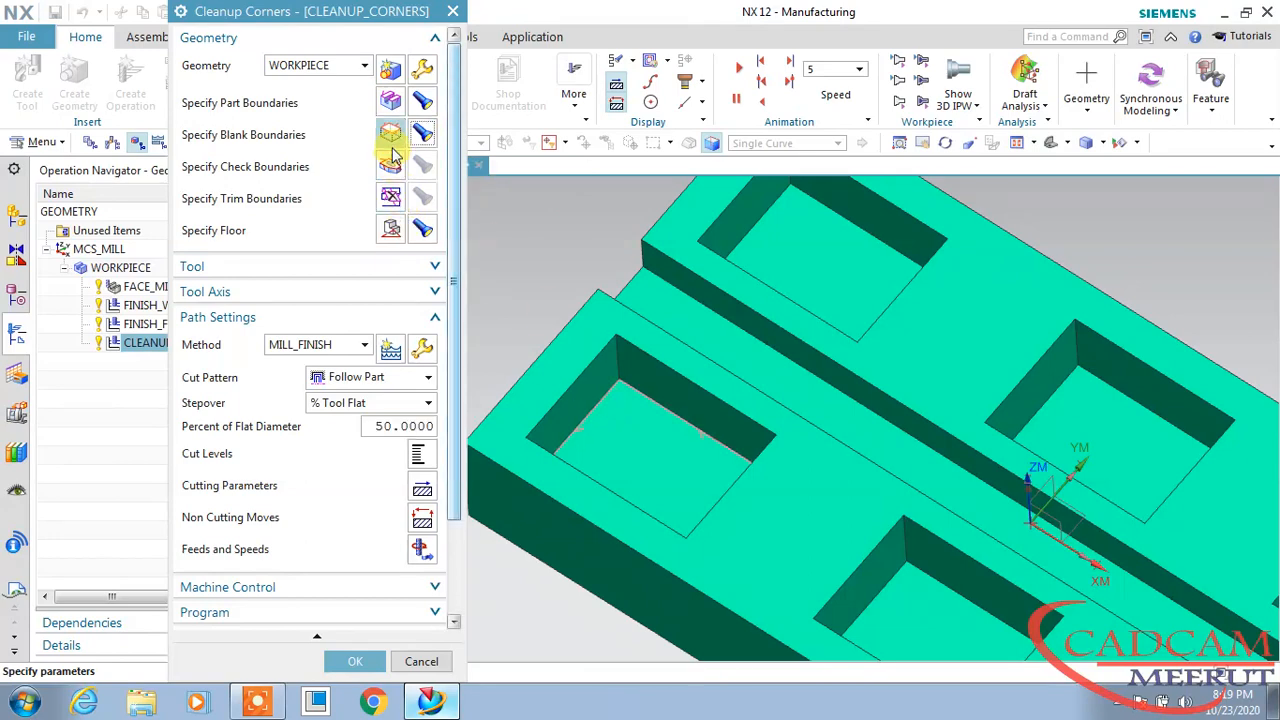
pyautogui.click(389, 134)
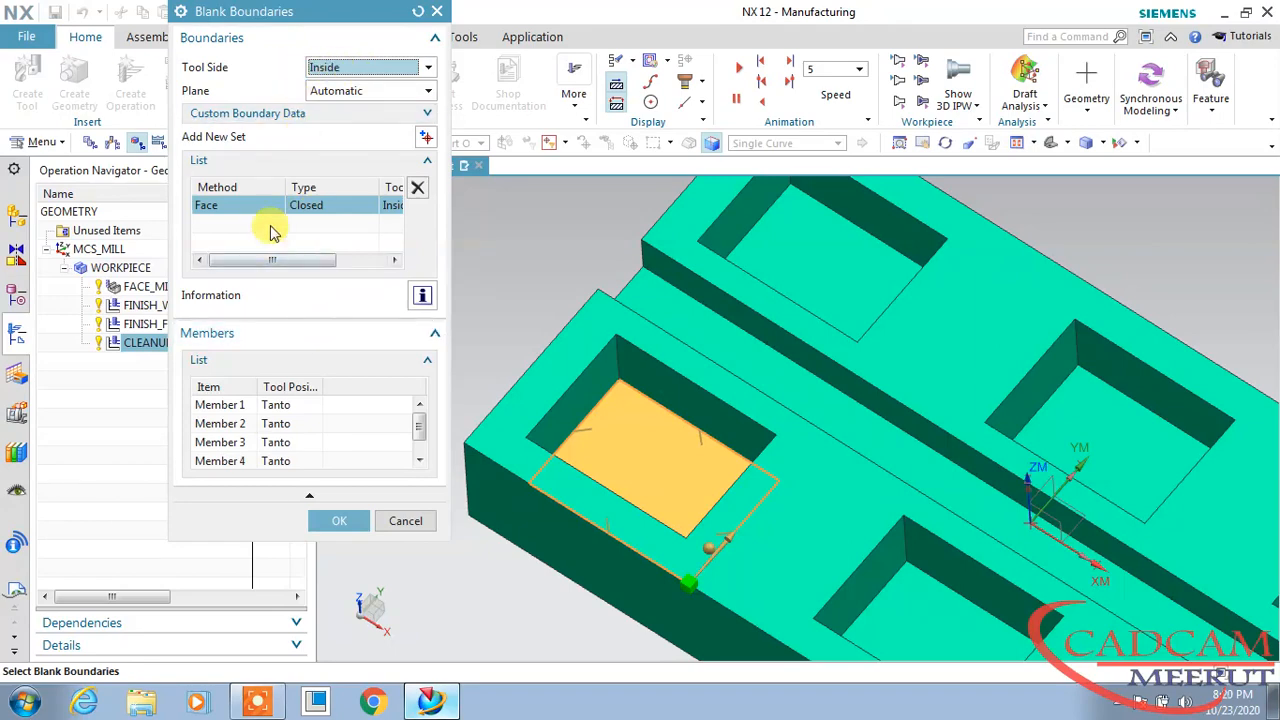
pyautogui.click(341, 521)
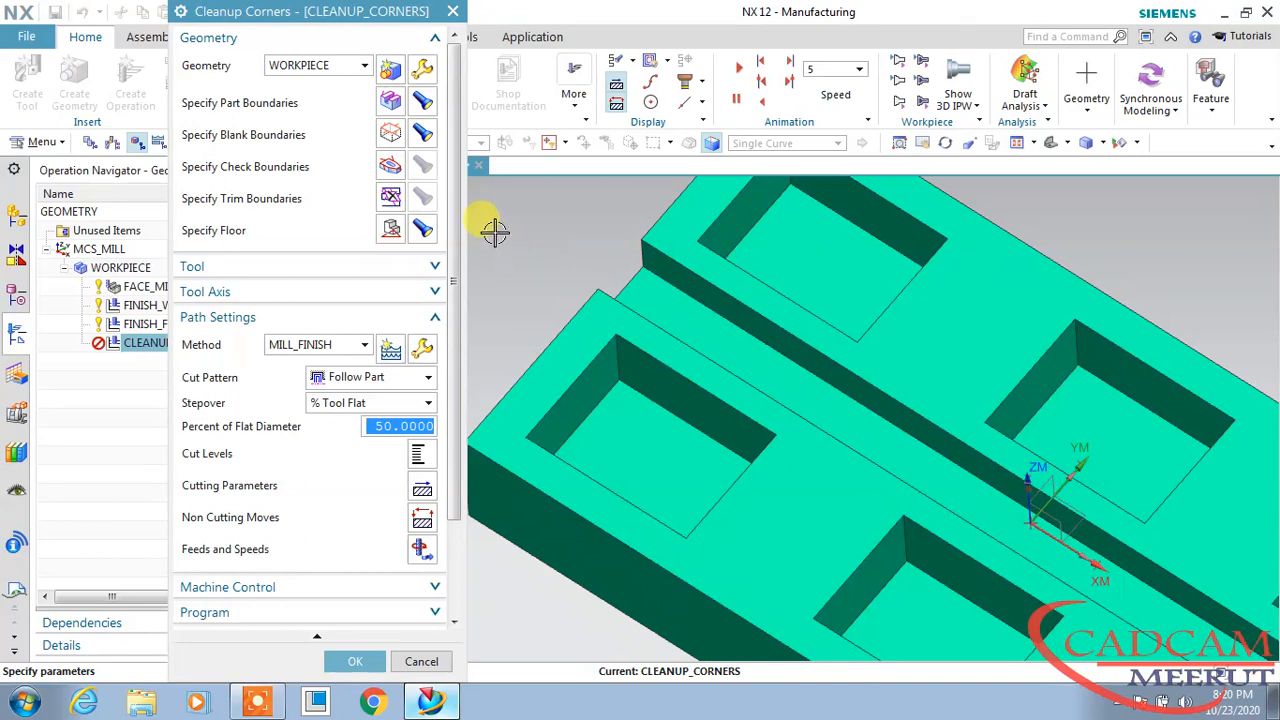
pyautogui.click(420, 233)
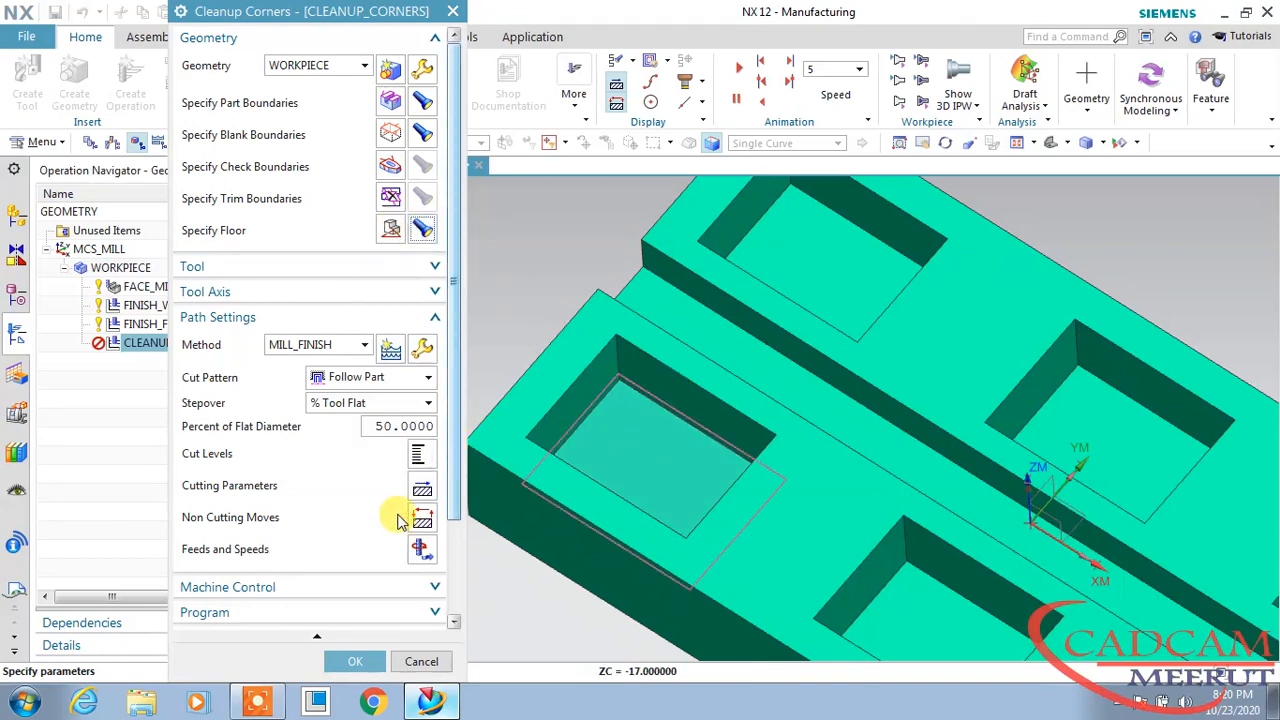
# - Set the Cleanup Corners containment to Use Reference Tool as in-process workpiece, with UGT0201_002 (End Mill 8 mm) as the reference tool
pyautogui.scroll(-2, 463, 357)
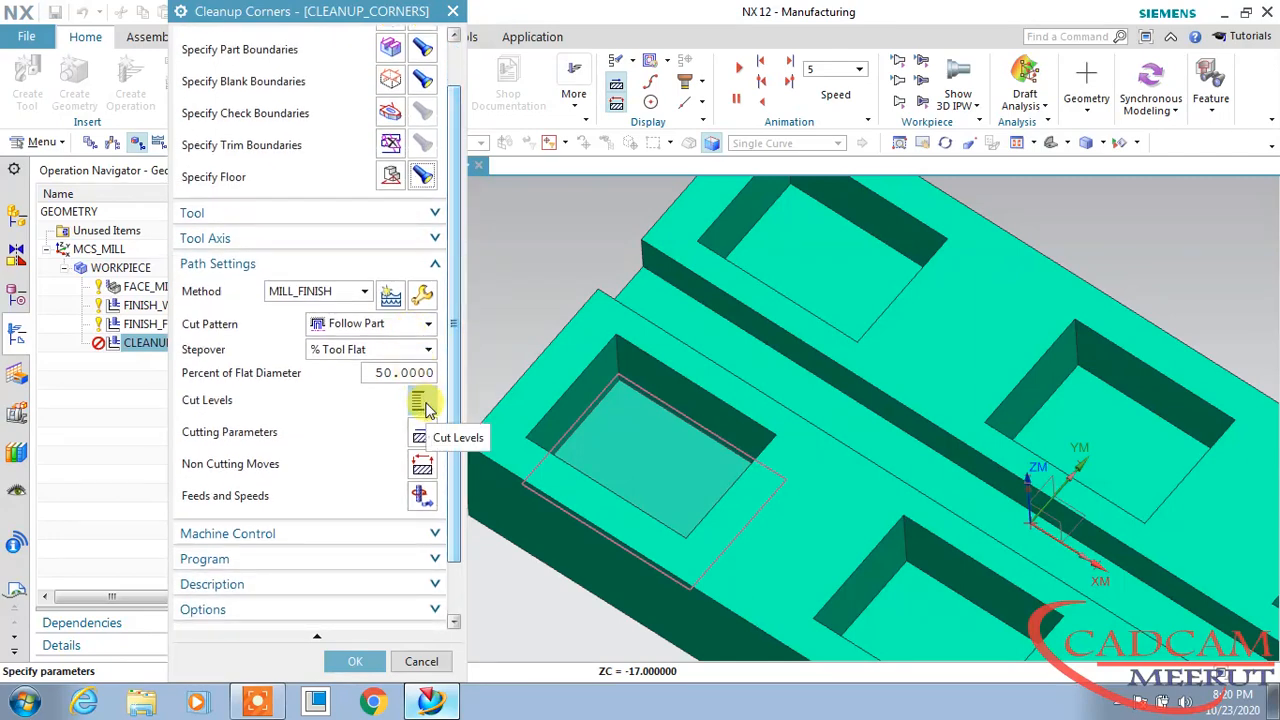
pyautogui.scroll(-2, 451, 404)
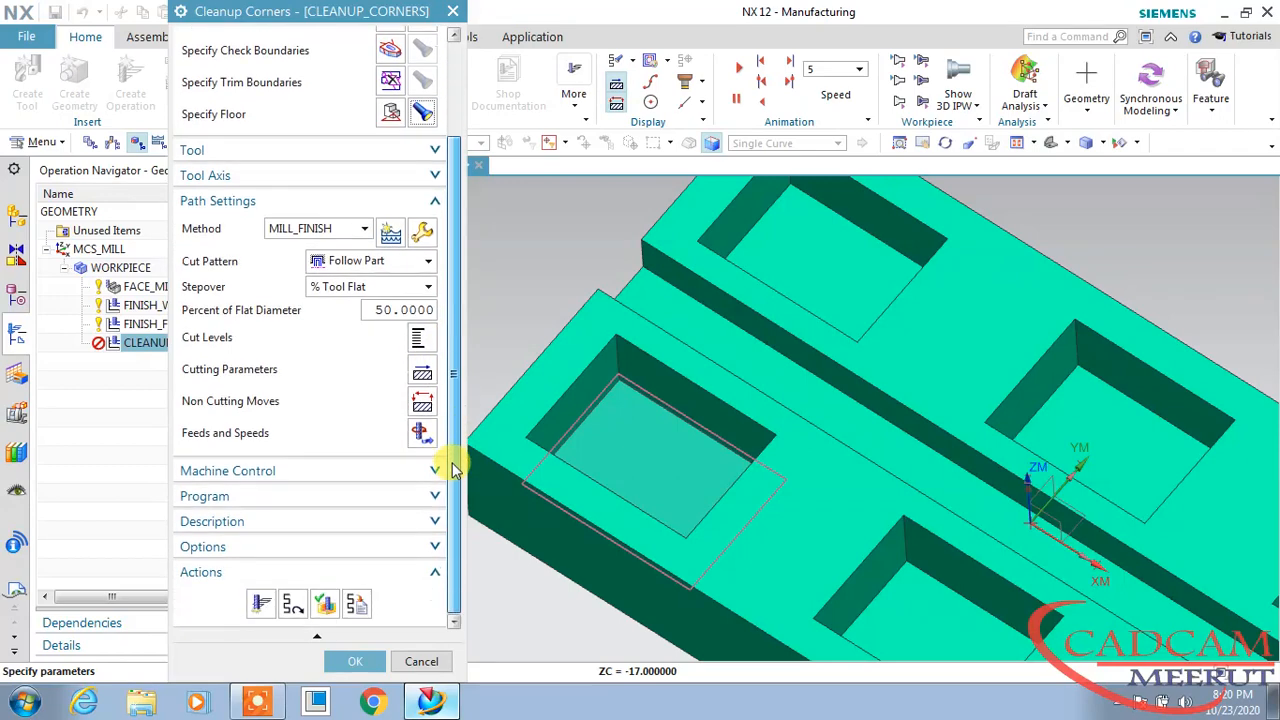
pyautogui.click(424, 372)
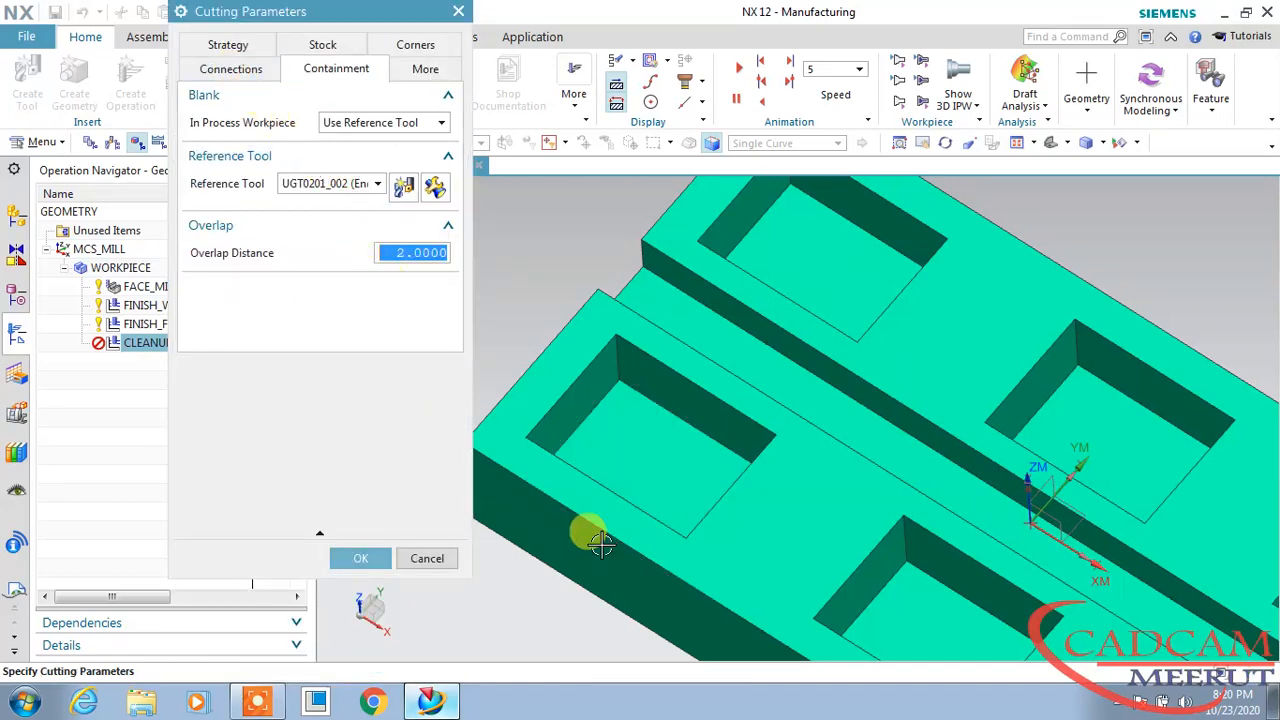
pyautogui.click(437, 123)
pyautogui.click(387, 159)
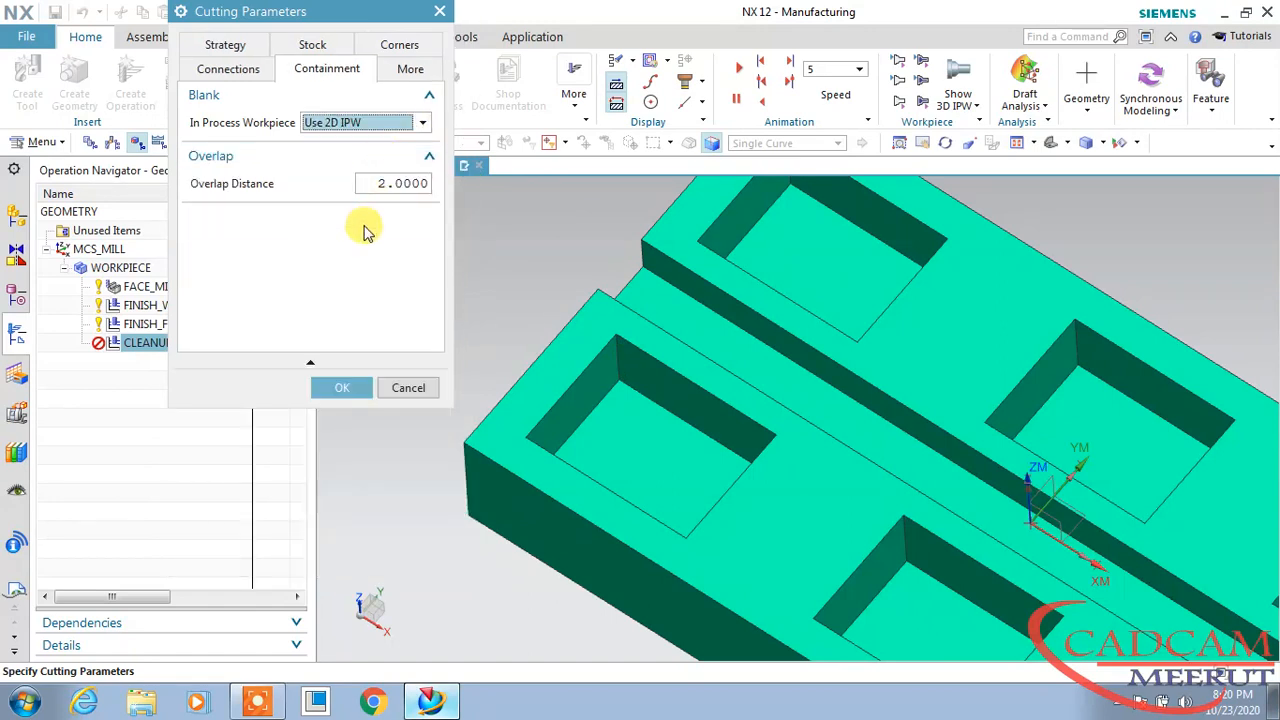
pyautogui.click(365, 124)
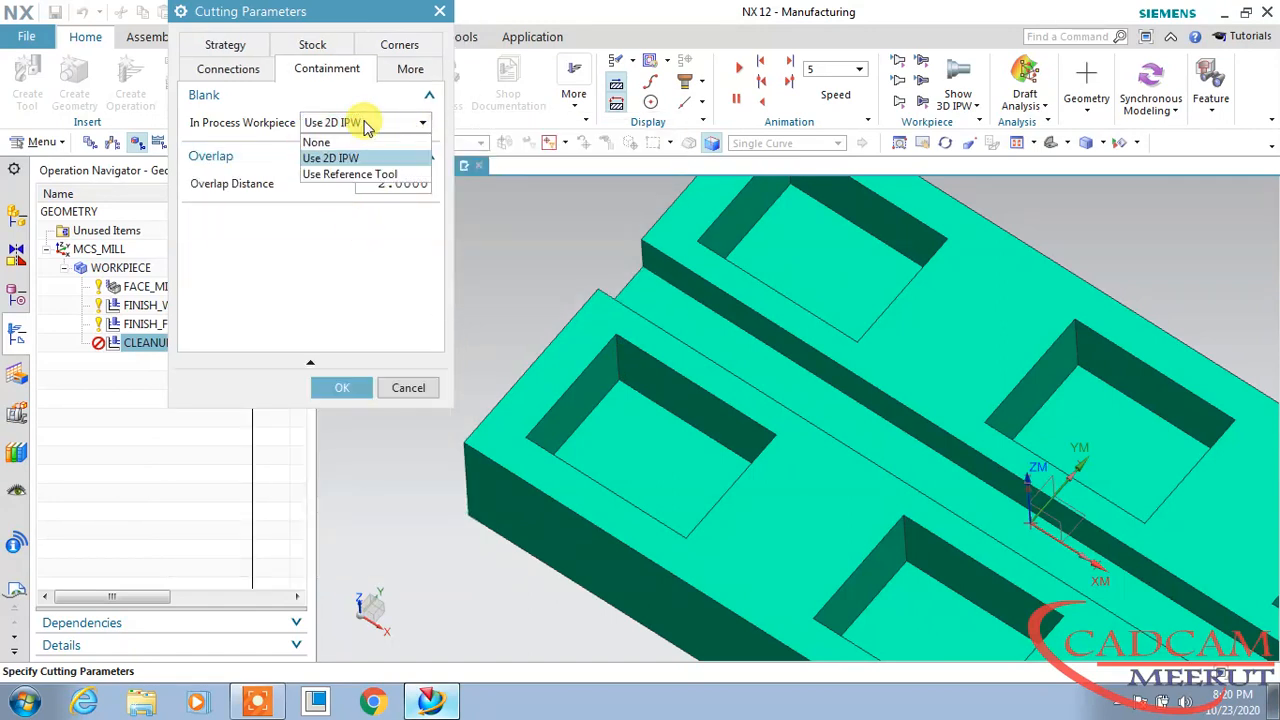
pyautogui.click(319, 175)
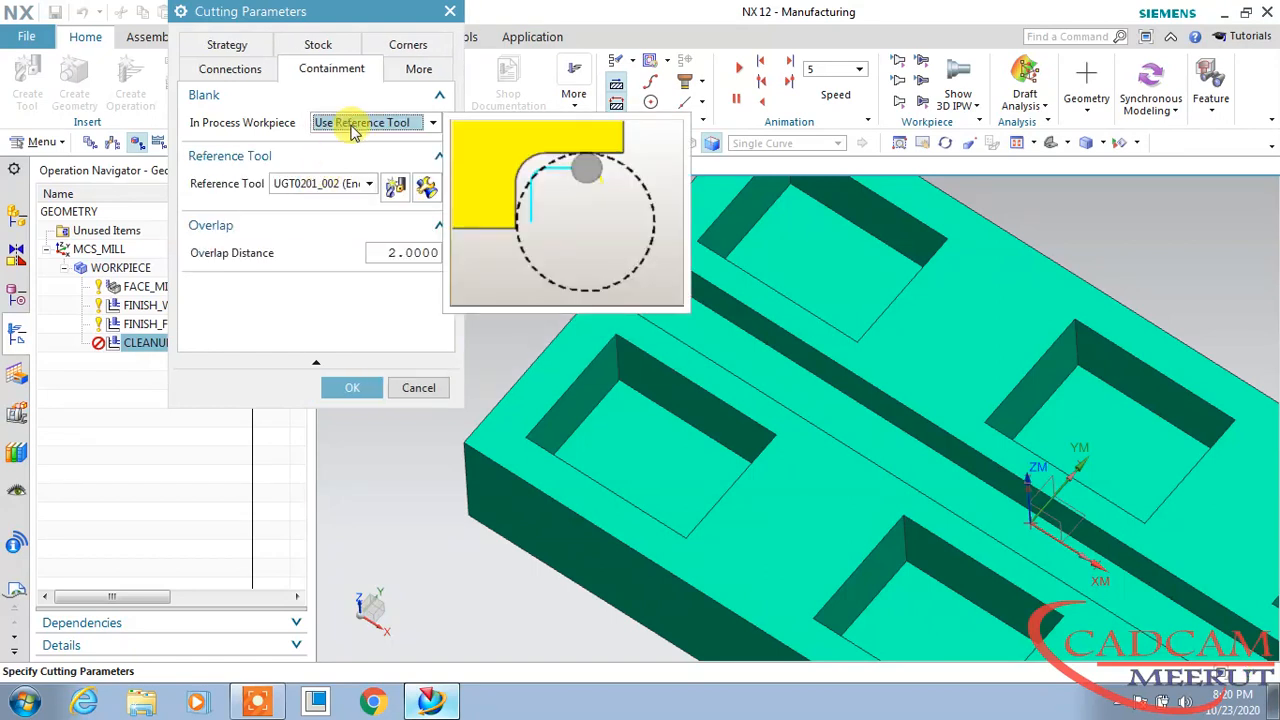
pyautogui.moveTo(320, 20); pyautogui.dragTo(400, 26)
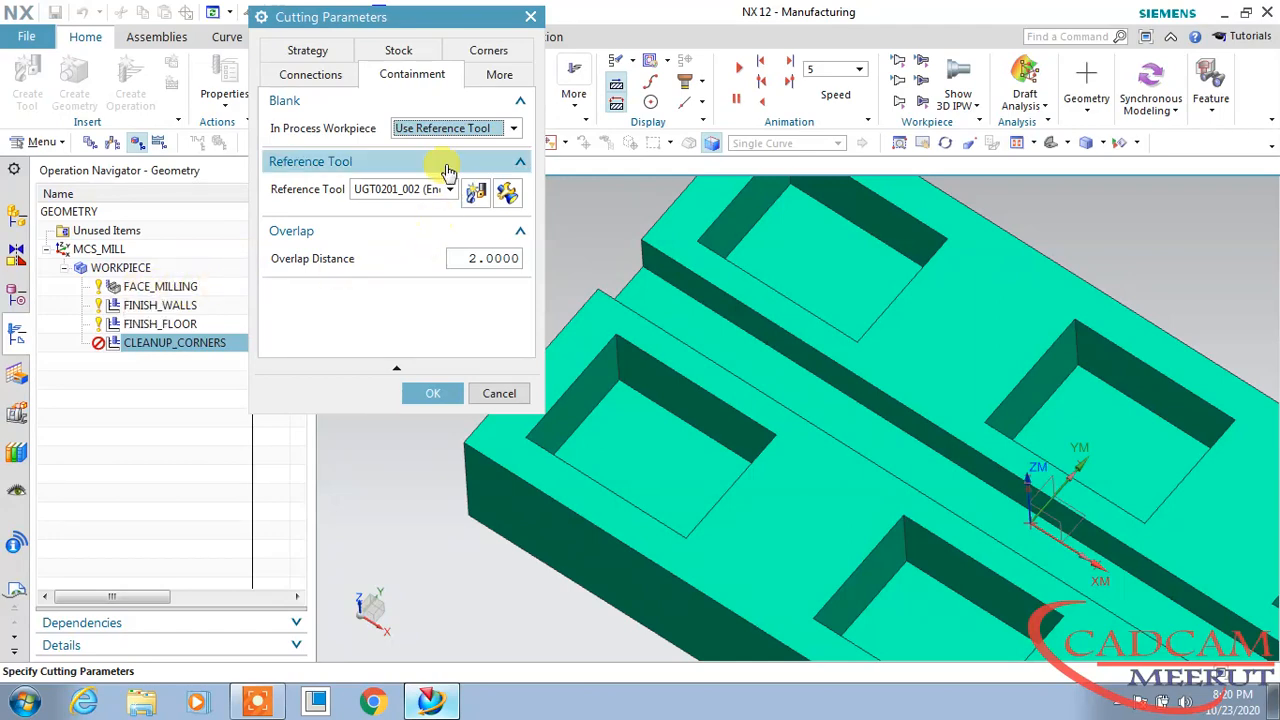
pyautogui.click(418, 189)
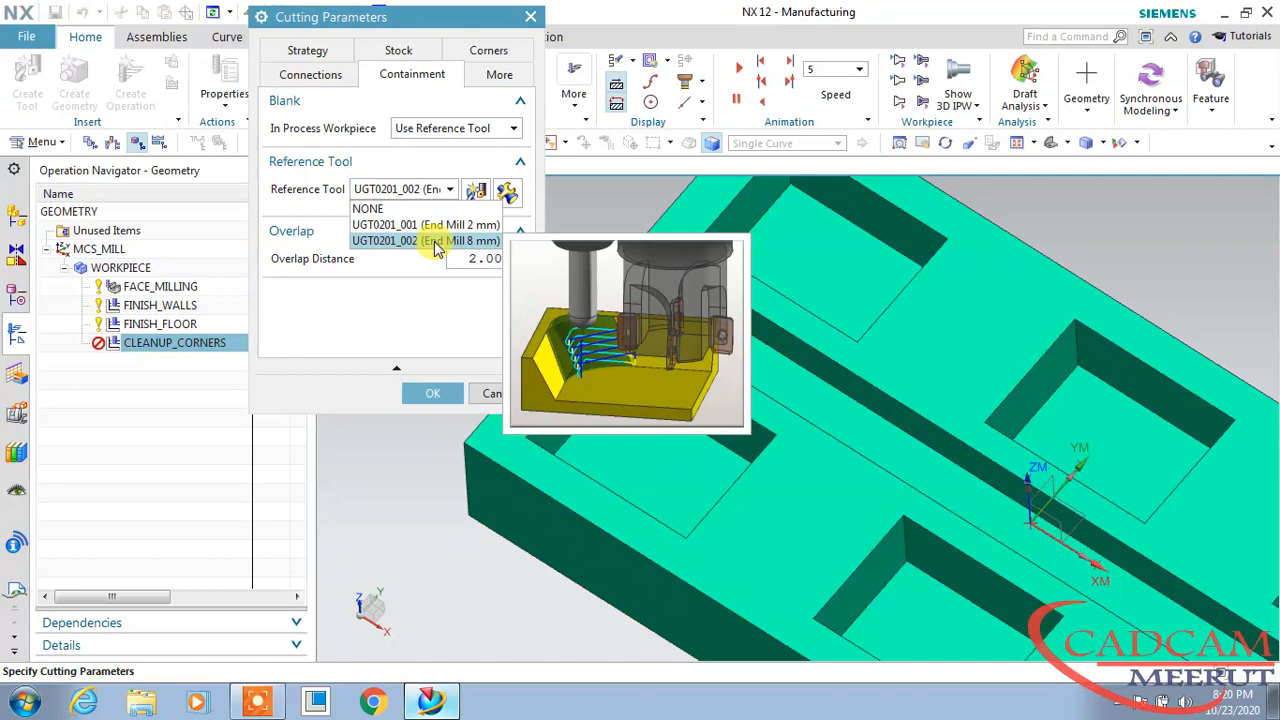
pyautogui.click(434, 242)
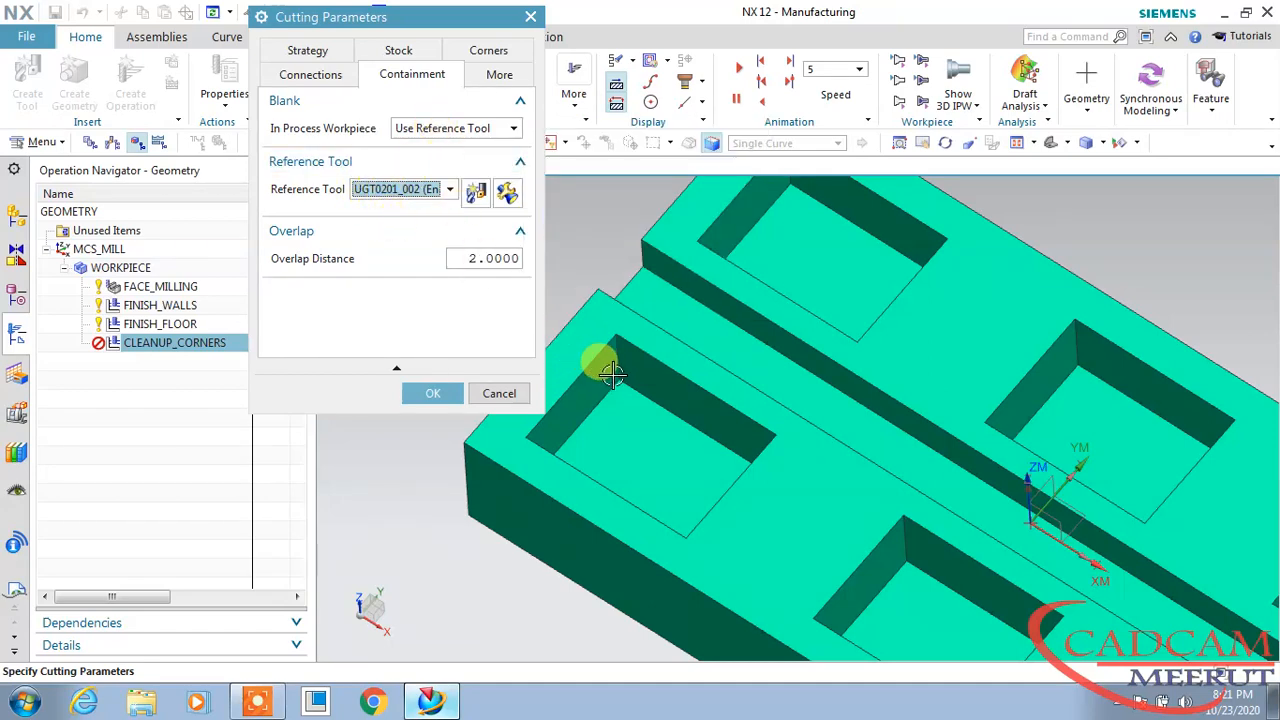
pyautogui.click(425, 395)
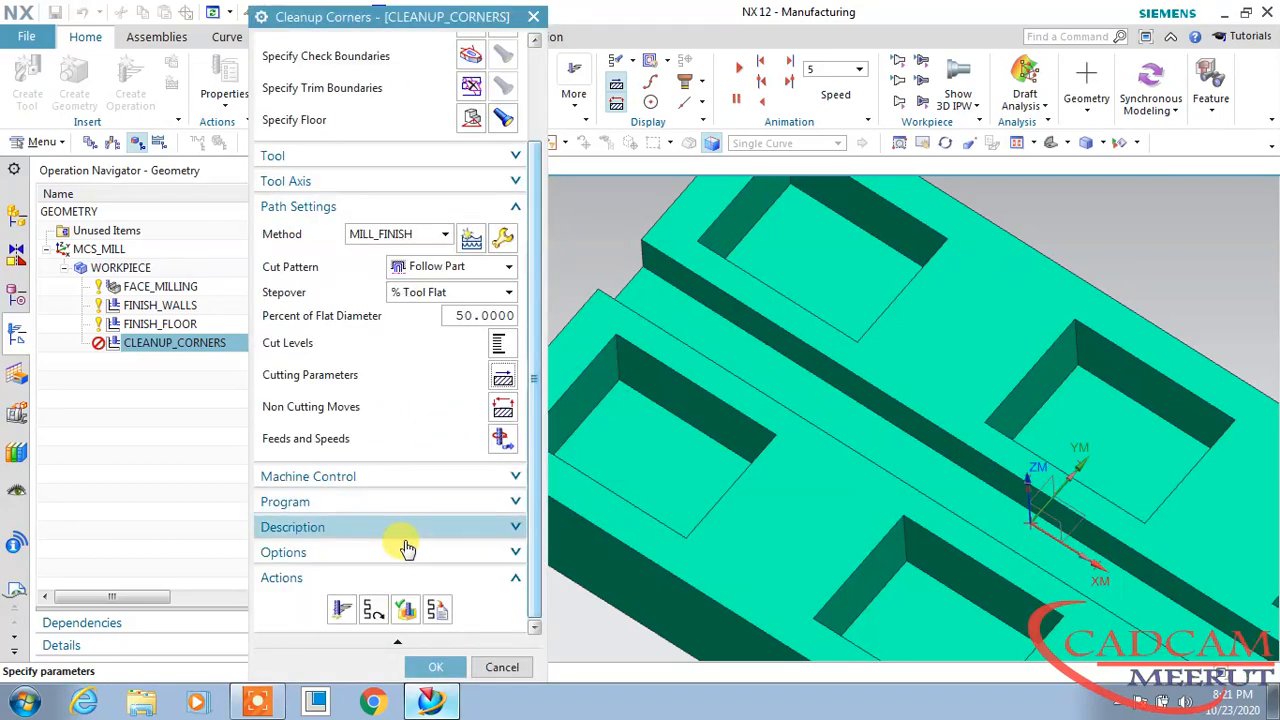
# - Generate the Cleanup Corners tool path and accept the operation
pyautogui.click(342, 607)
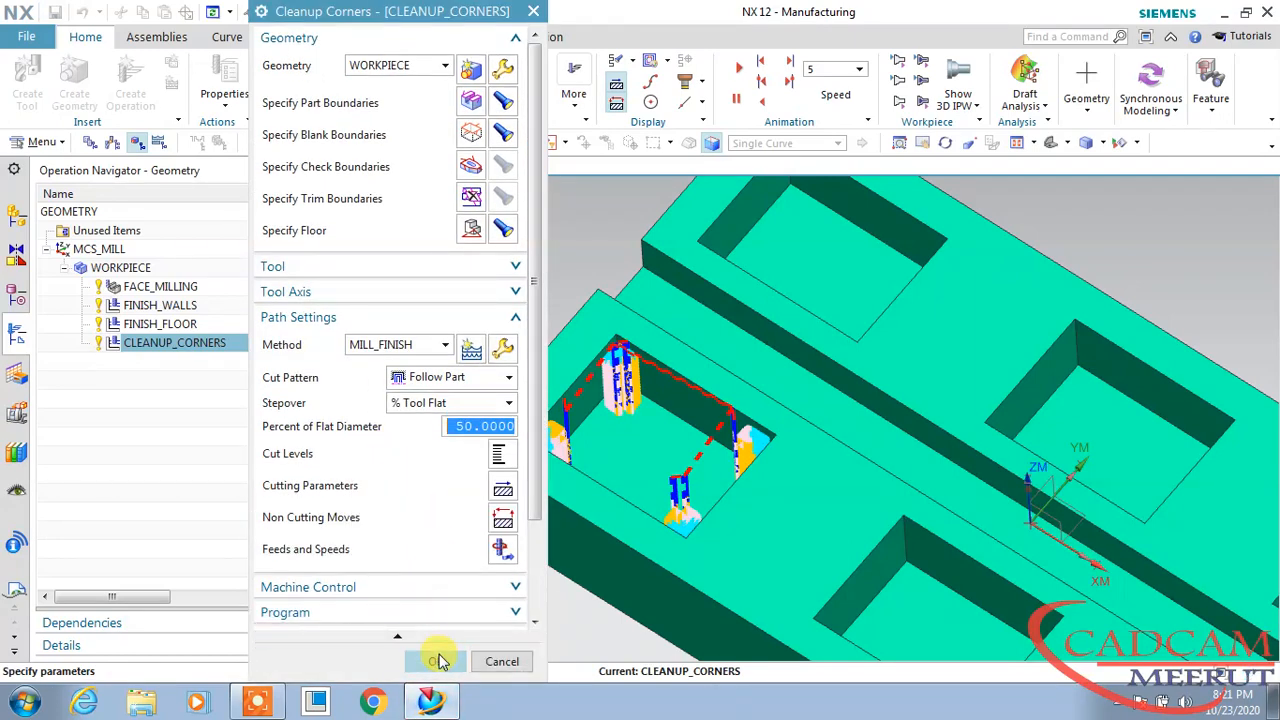
pyautogui.scroll(-3, 533, 495)
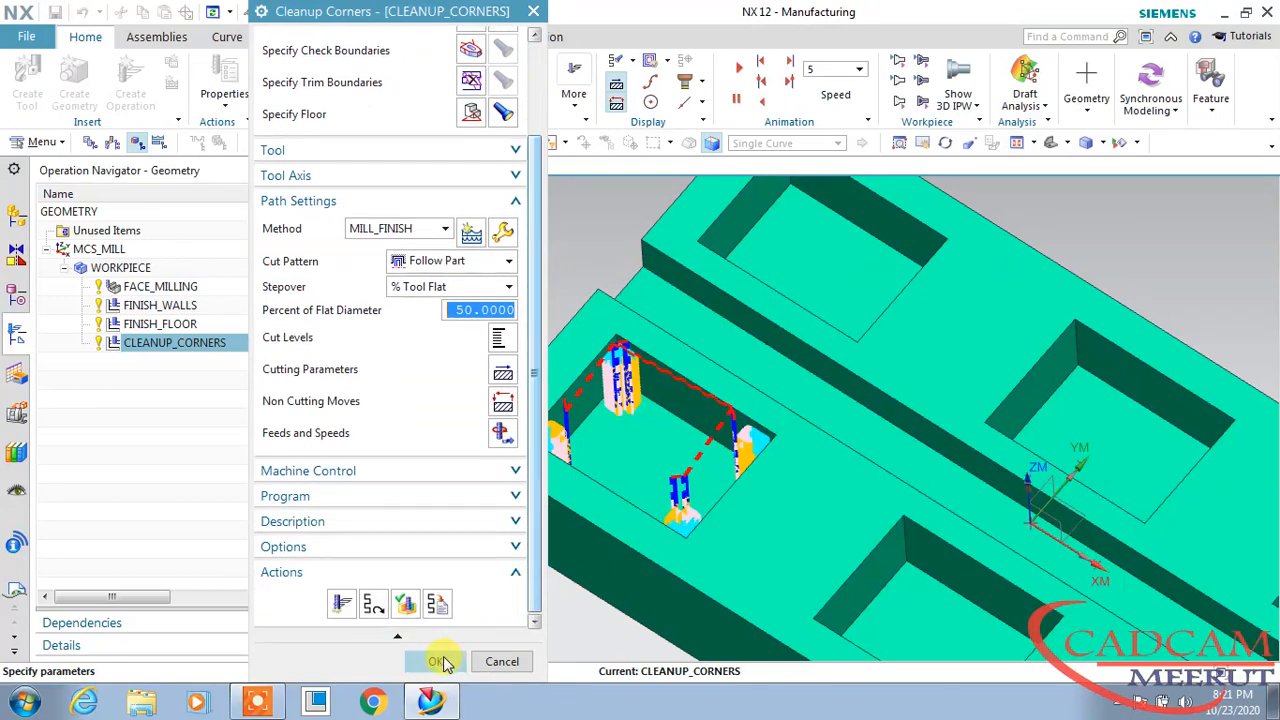
pyautogui.click(441, 662)
pyautogui.click(423, 420)
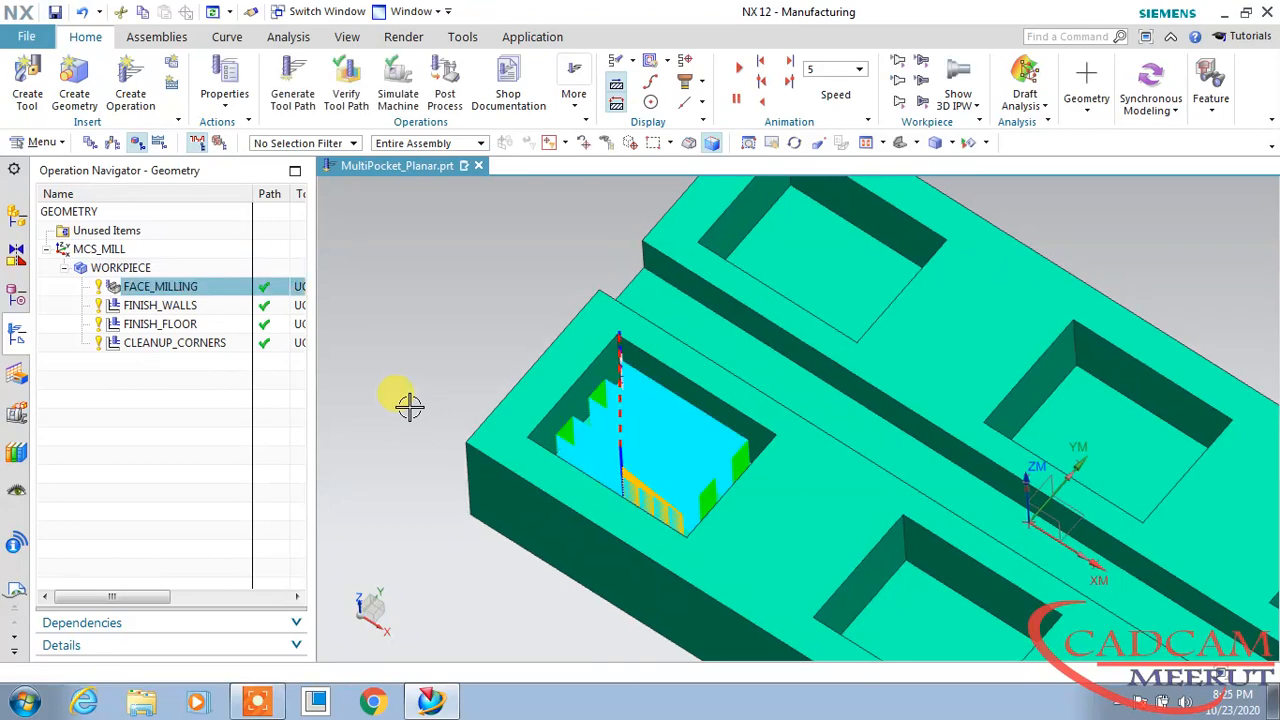
pyautogui.moveTo(453, 347); pyautogui.dragTo(592, 268, button='middle')
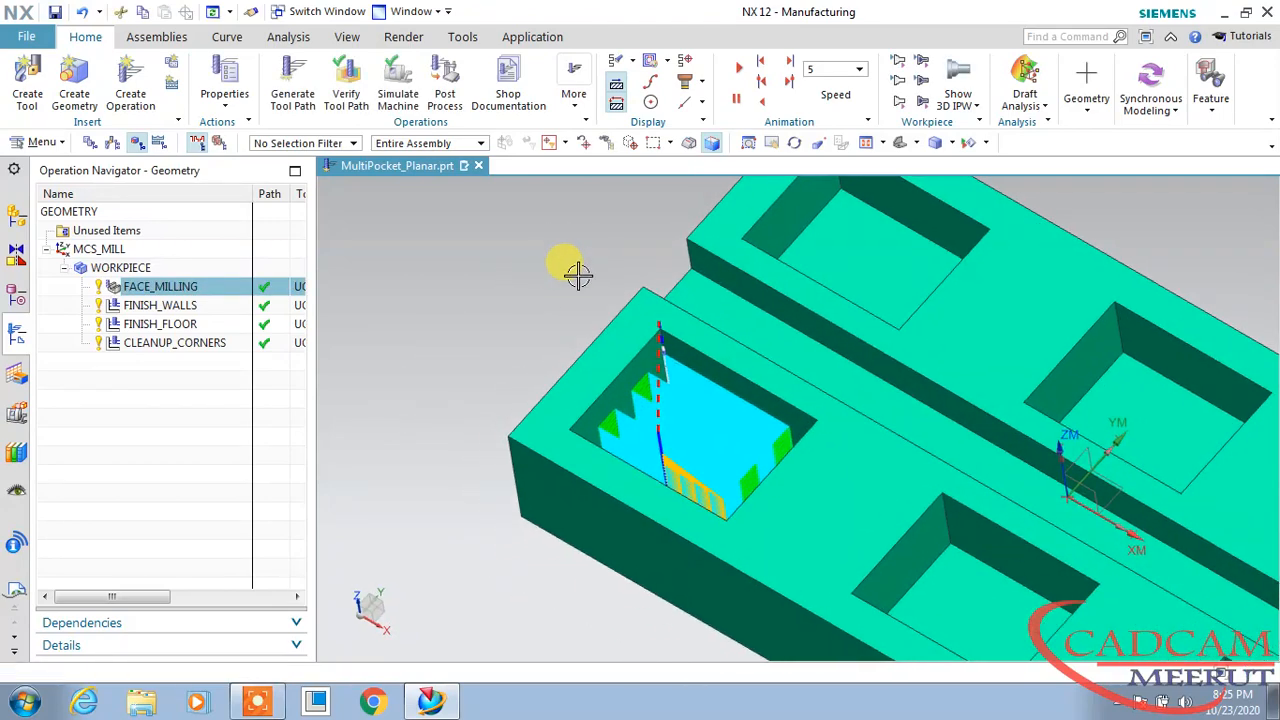
pyautogui.scroll(2, 628, 391)
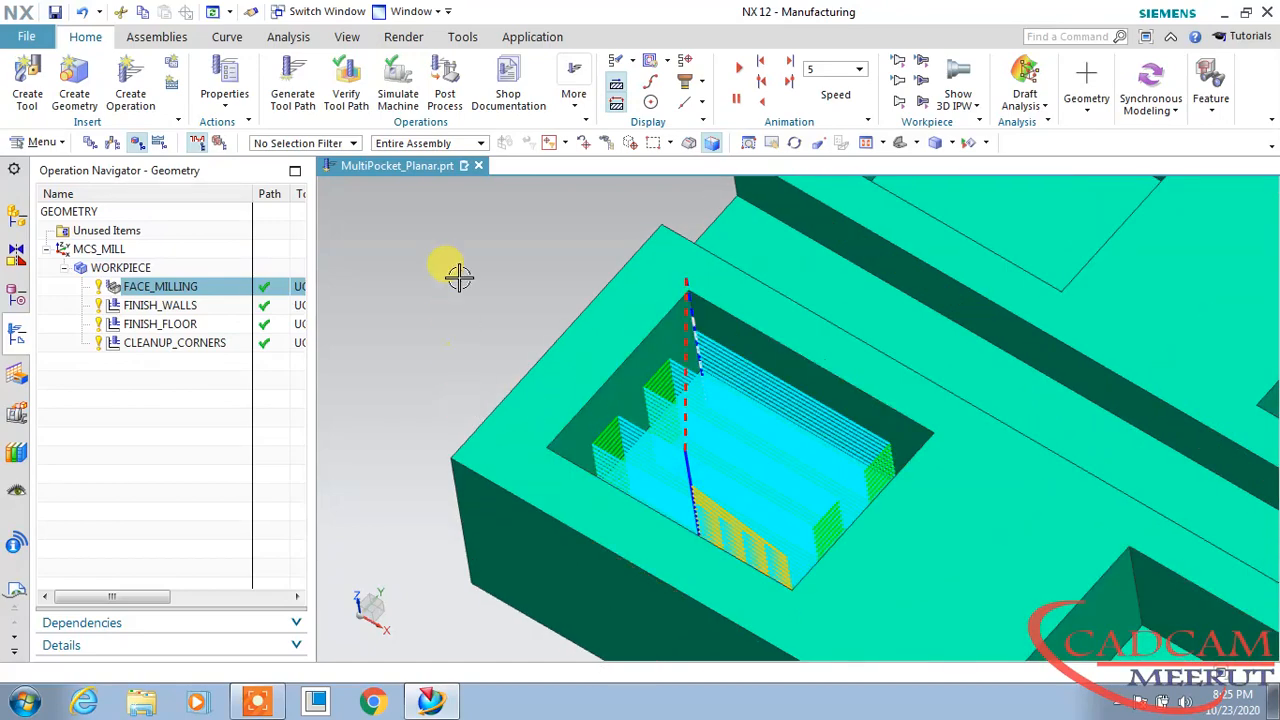
pyautogui.click(346, 82)
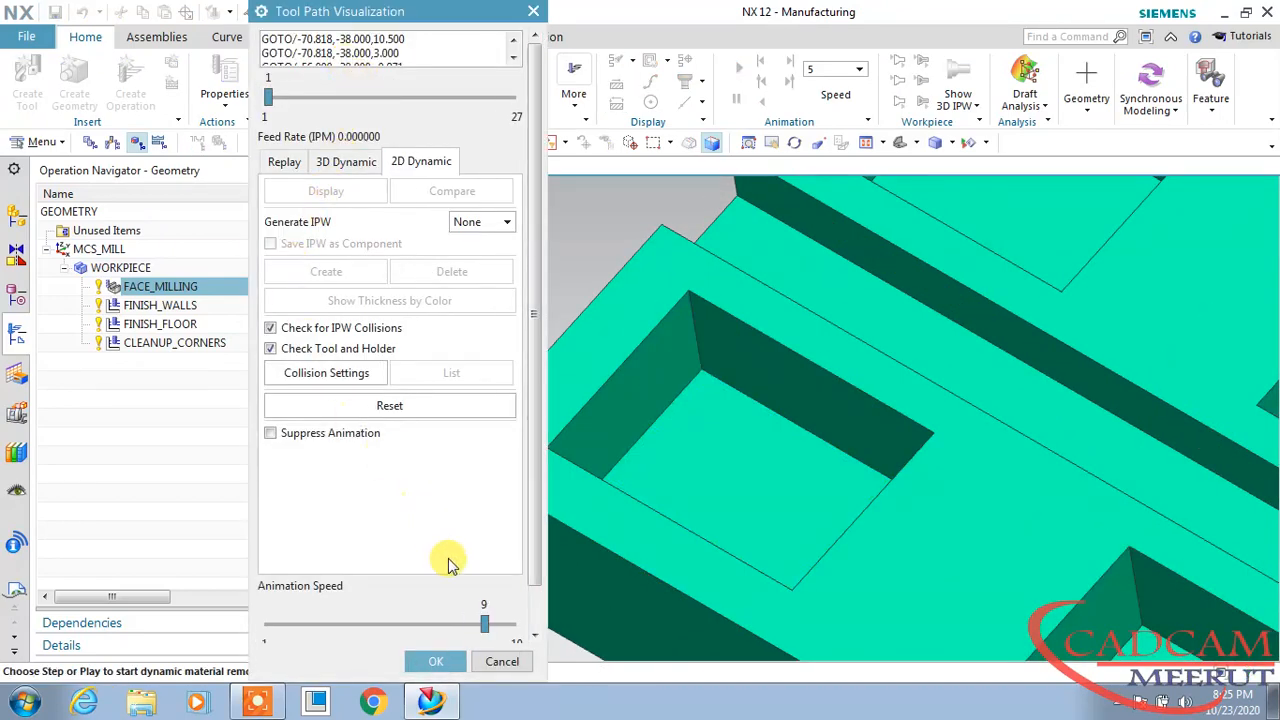
pyautogui.click(500, 662)
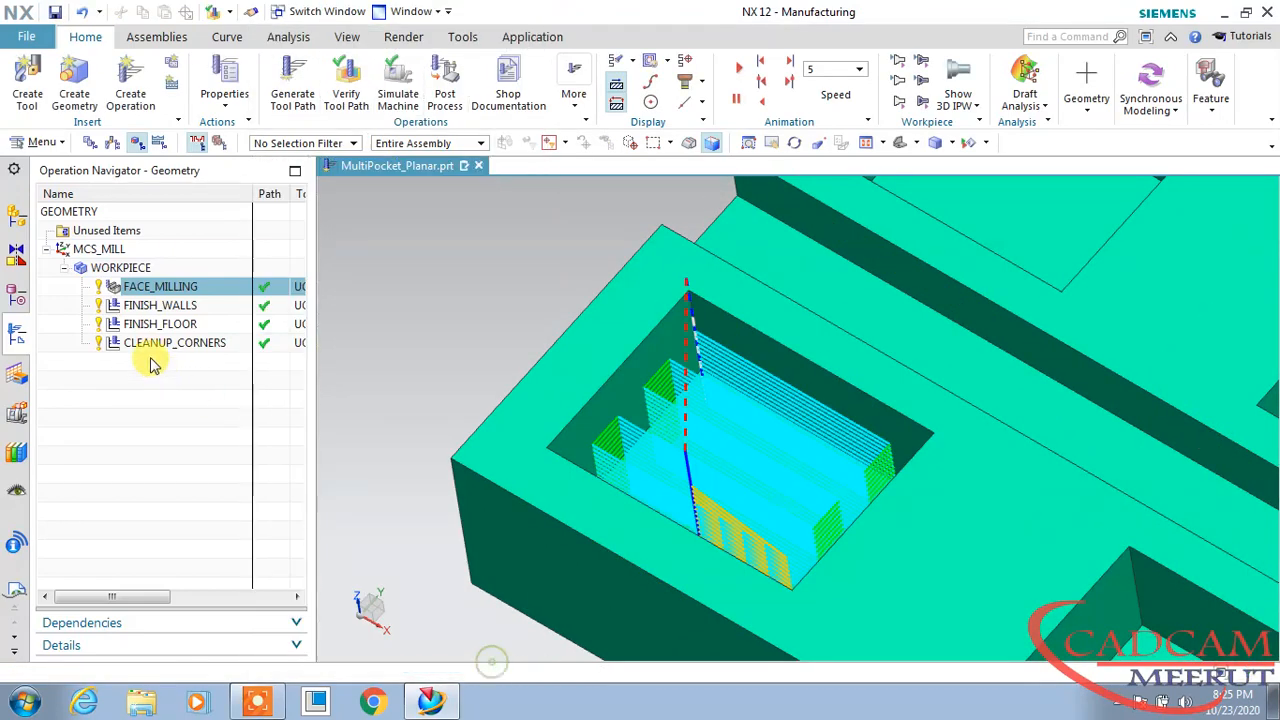
# - Verify the FACE_MILLING, FINISH_WALLS, FINISH_FLOOR and CLEANUP_CORNERS tool paths together with a 2D Dynamic material removal simulation
pyautogui.keyDown('ctrl'); pyautogui.click(162, 306); pyautogui.keyUp('ctrl')
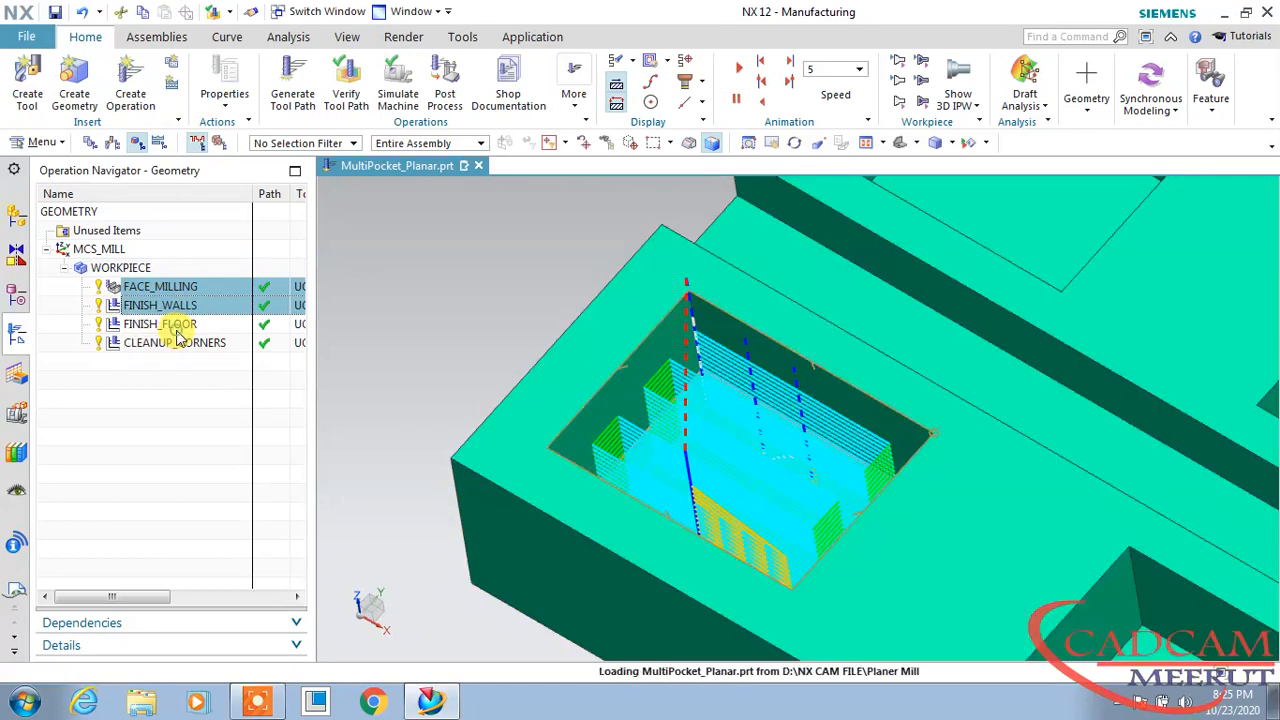
pyautogui.keyDown('ctrl'); pyautogui.click(176, 326); pyautogui.keyUp('ctrl')
pyautogui.keyDown('ctrl'); pyautogui.click(176, 343); pyautogui.keyUp('ctrl')
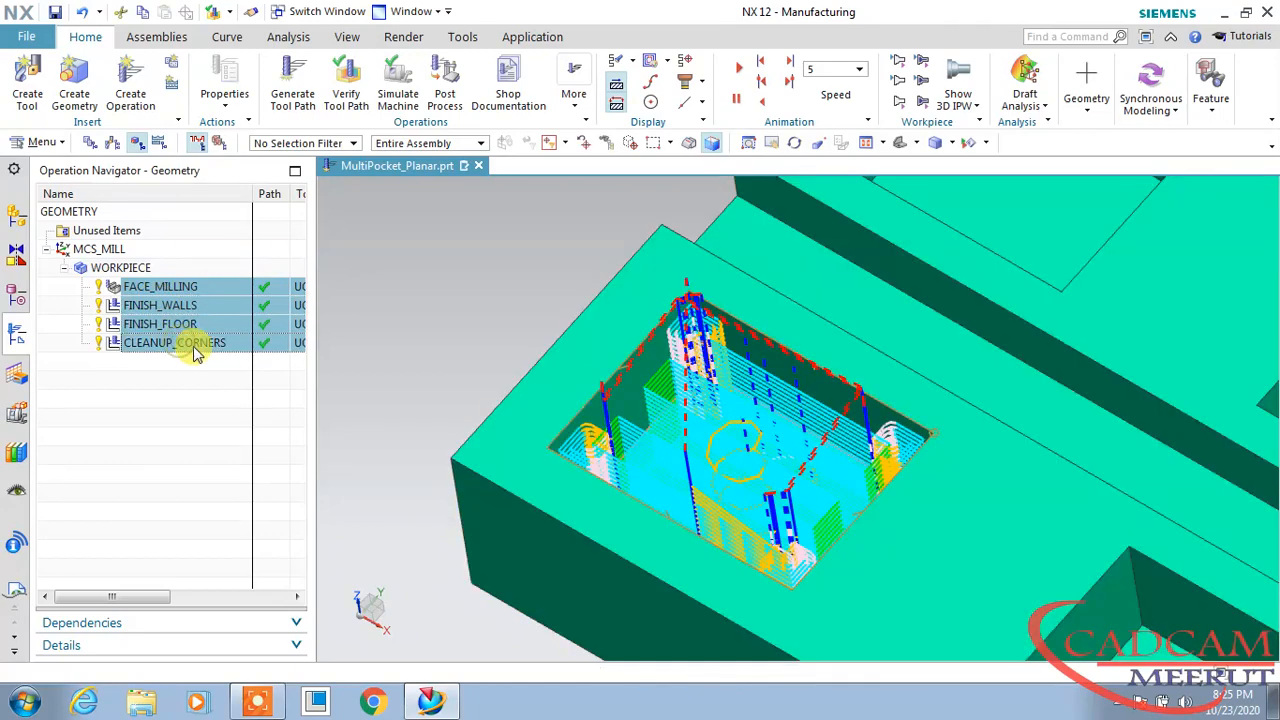
pyautogui.click(346, 76)
pyautogui.moveTo(352, 20); pyautogui.dragTo(209, 20)
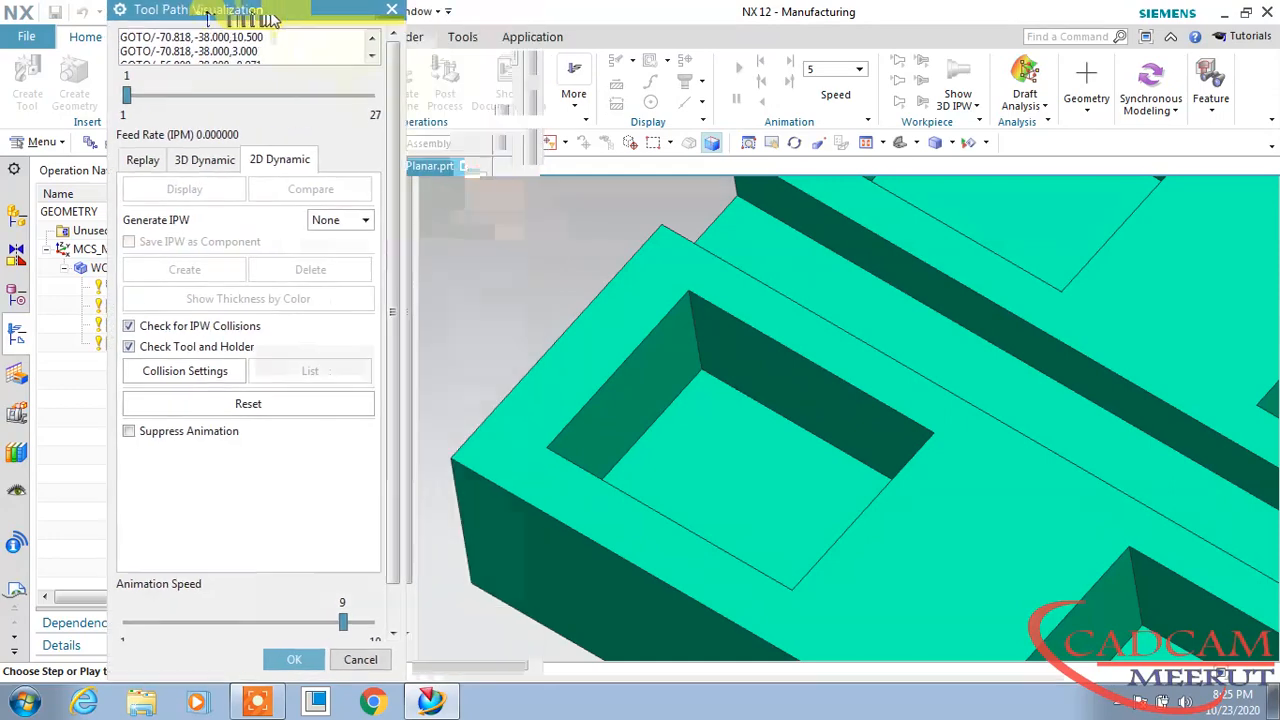
pyautogui.scroll(-1, 360, 488)
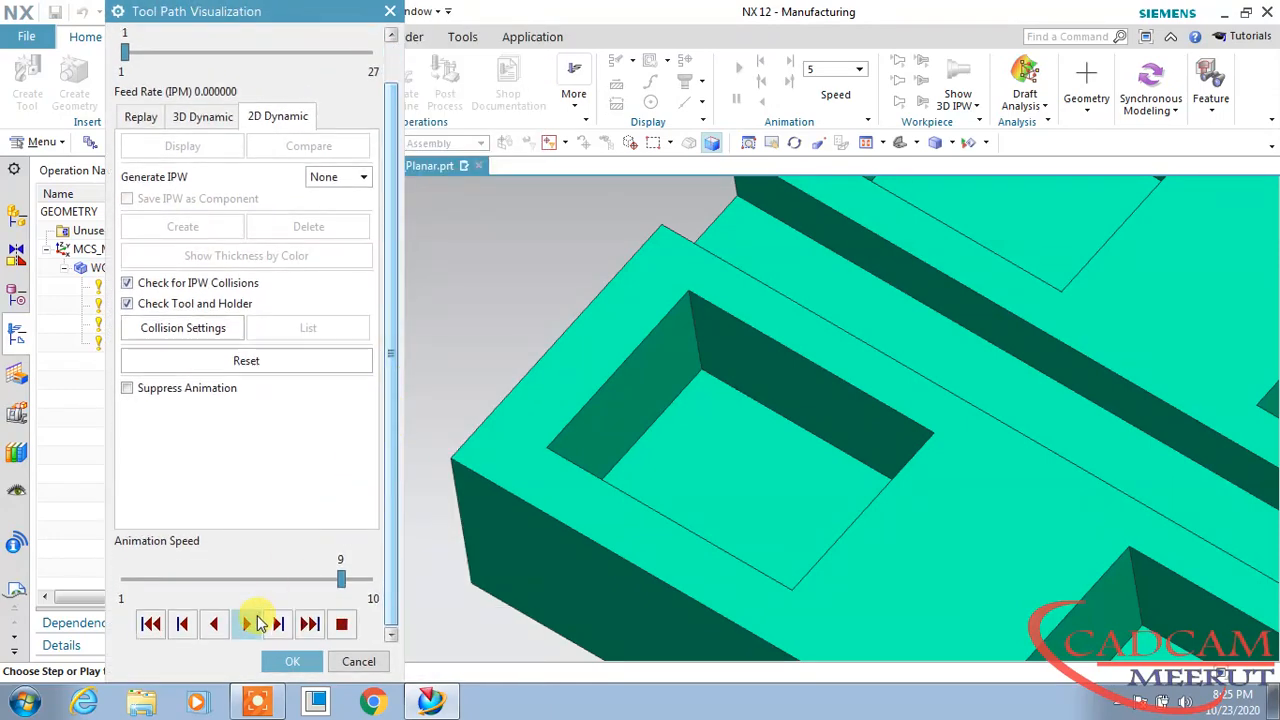
pyautogui.click(246, 623)
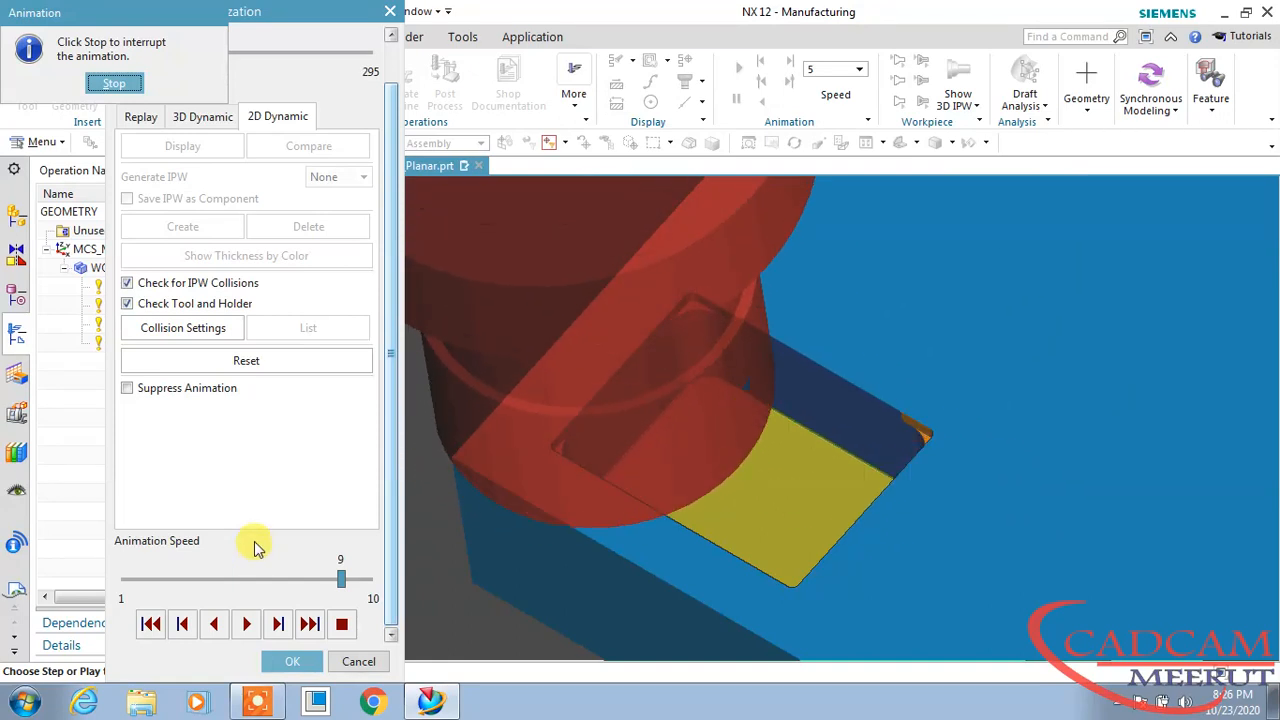
pyautogui.click(114, 84)
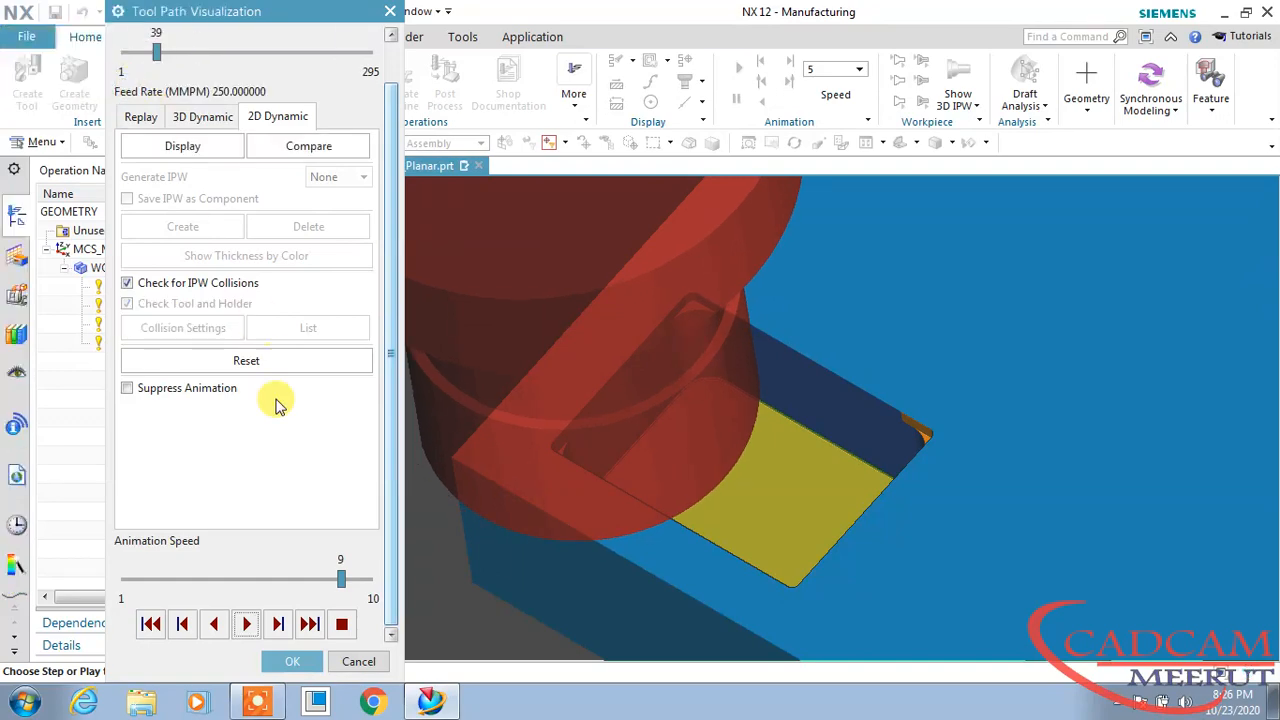
pyautogui.click(292, 660)
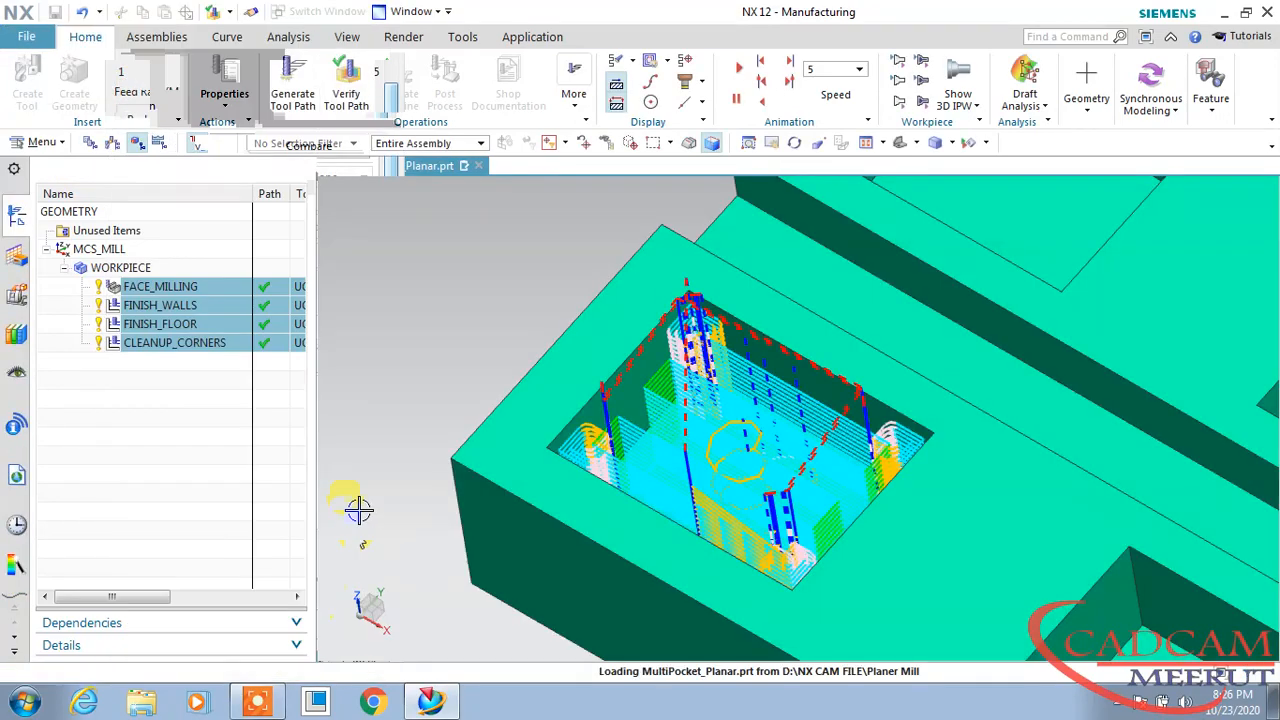
# - Set the cut order of the CLEANUP_CORNERS operation to Depth First and regenerate its tool path
pyautogui.click(175, 378)
pyautogui.doubleClick(180, 342)
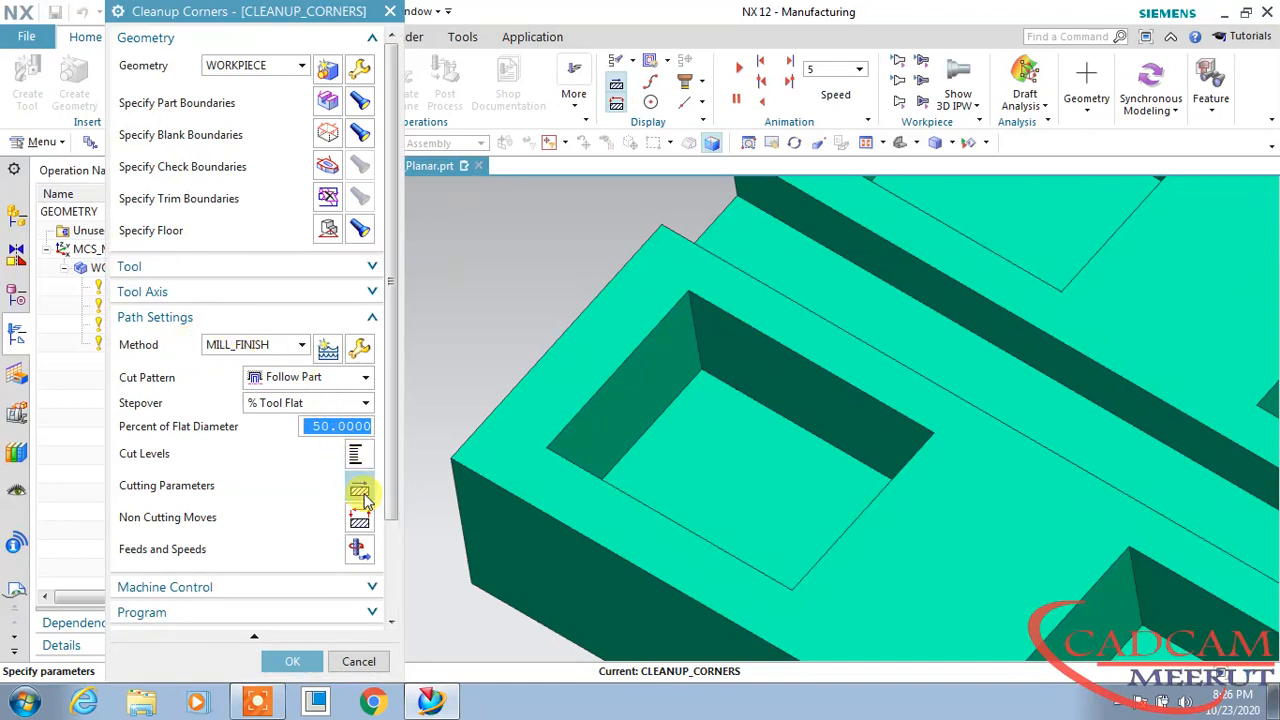
pyautogui.click(360, 492)
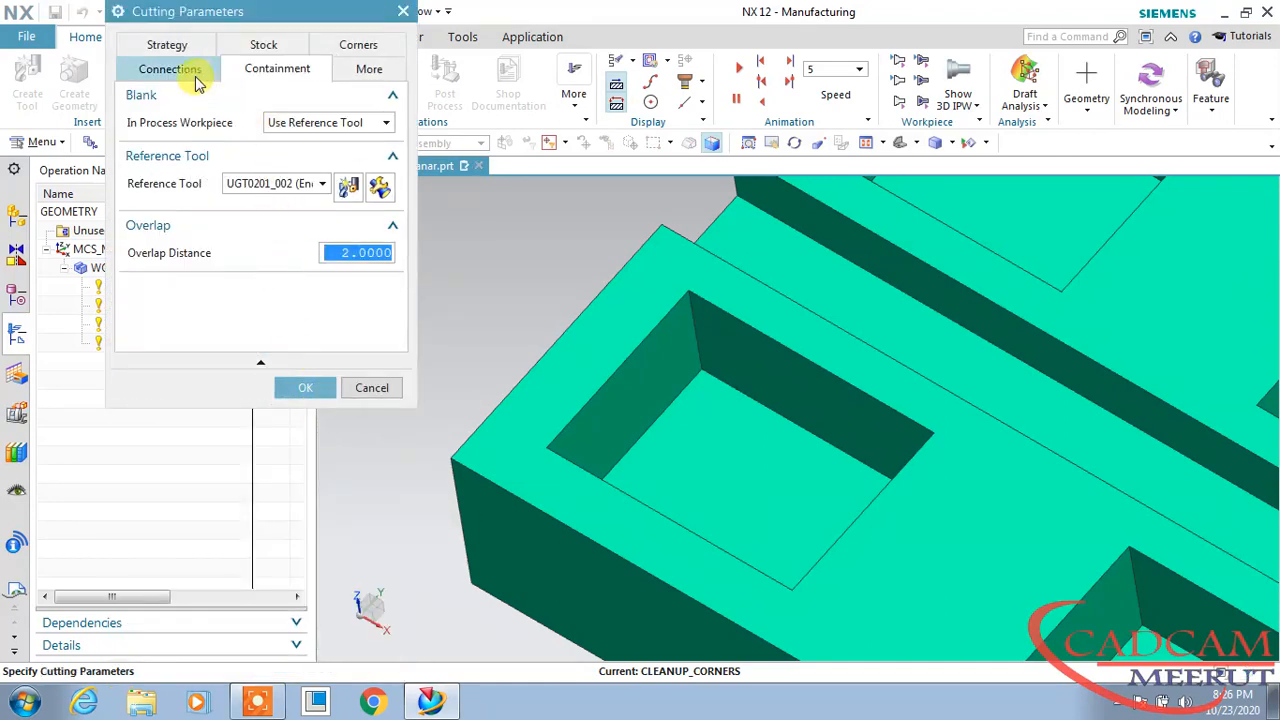
pyautogui.click(167, 45)
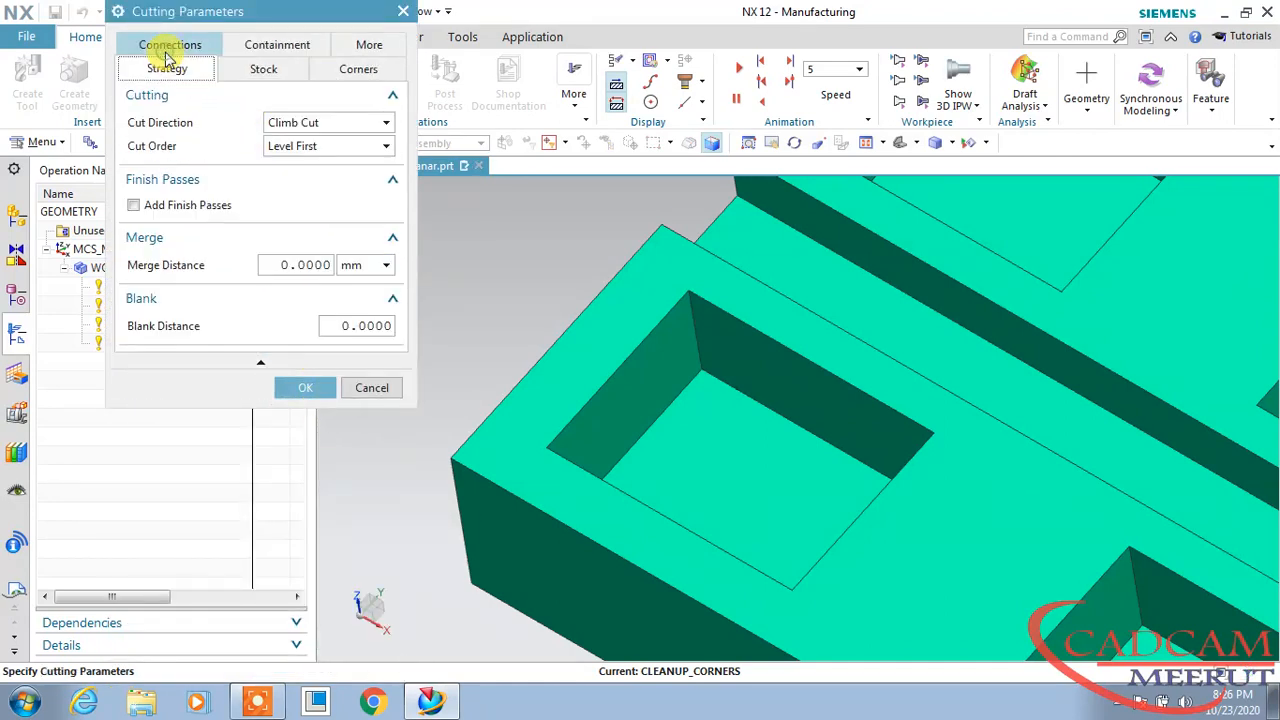
pyautogui.click(300, 146)
pyautogui.click(295, 184)
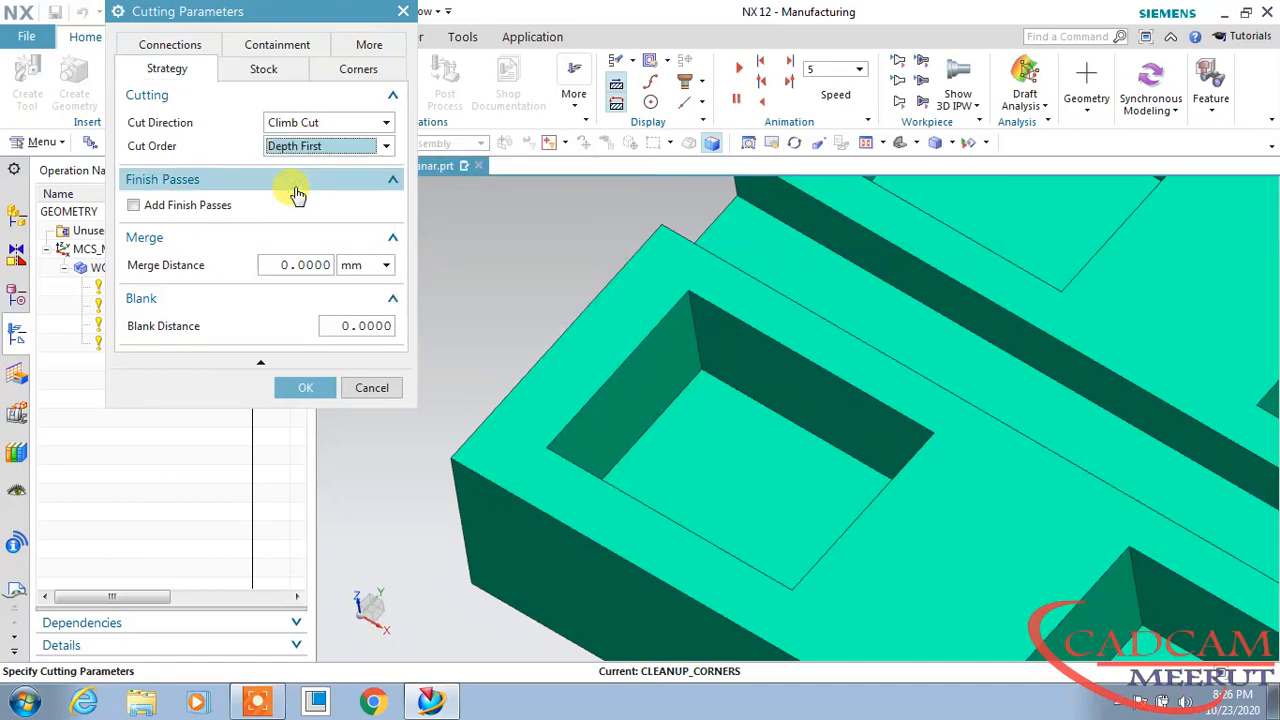
pyautogui.click(300, 387)
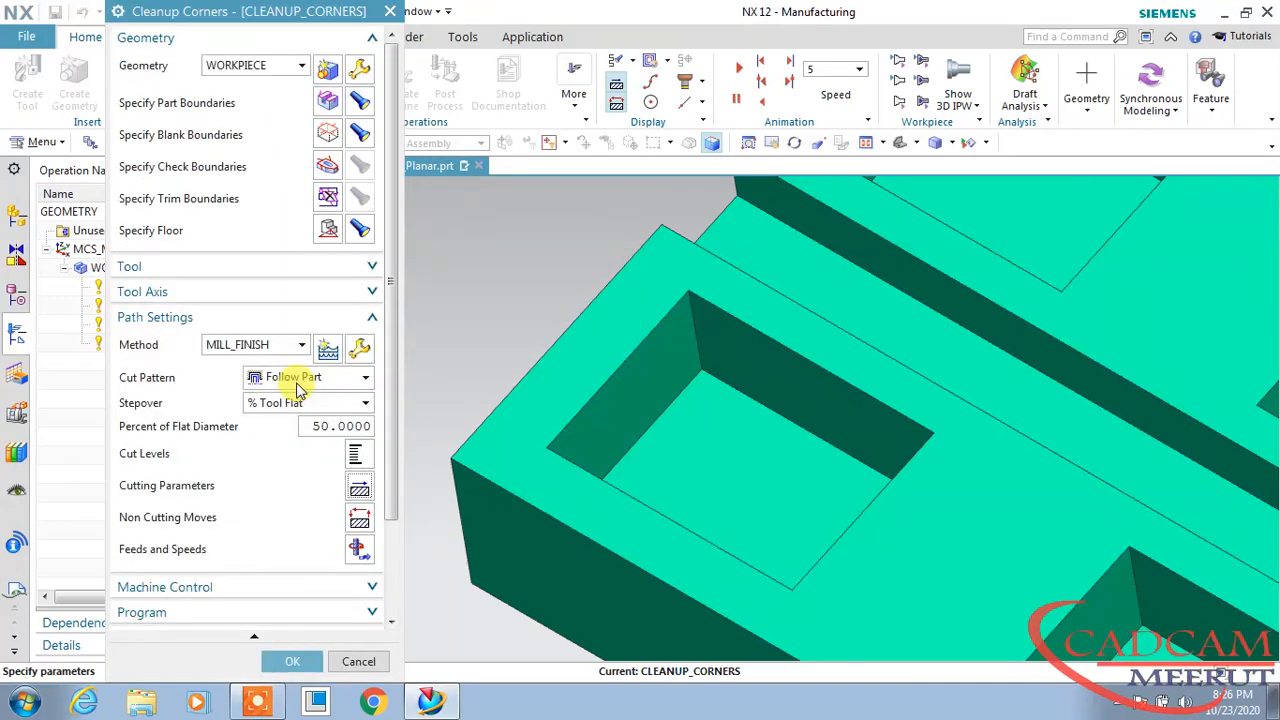
pyautogui.scroll(-3, 380, 490)
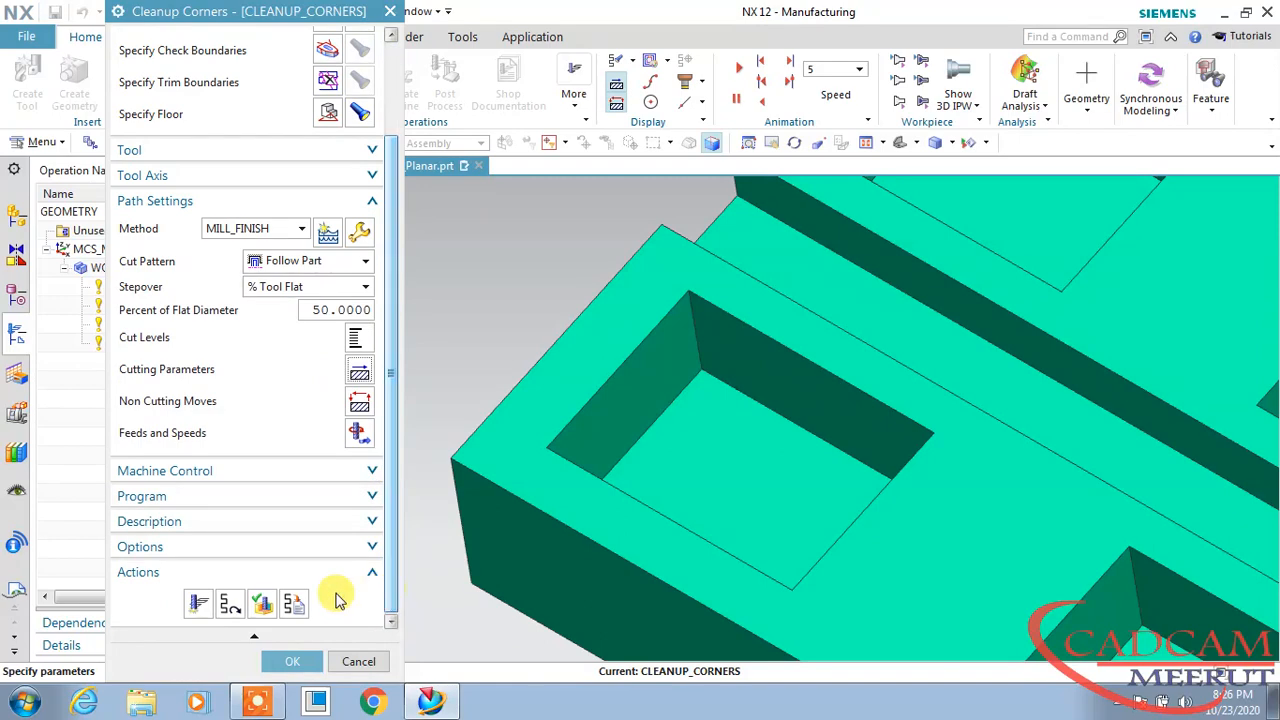
pyautogui.click(198, 603)
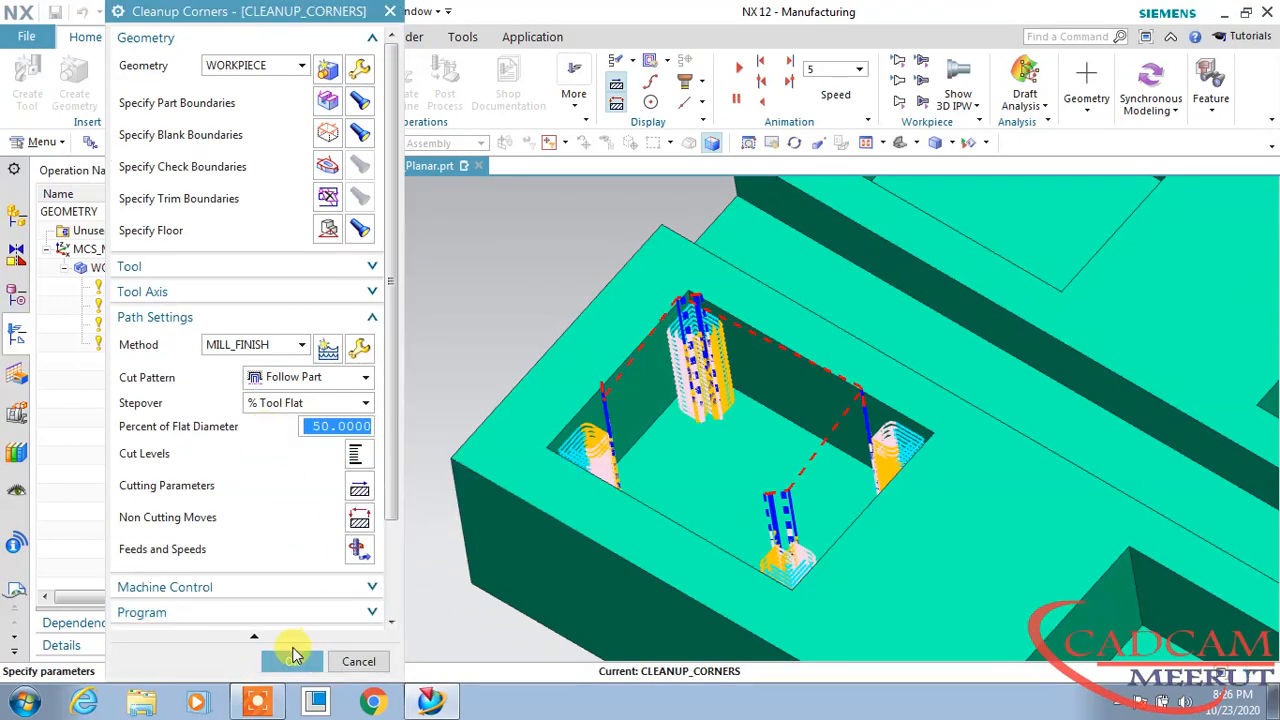
# - Edit the 2 mm end mill used by the CLEANUP_CORNERS operation and set its tool length to 25
pyautogui.click(293, 660)
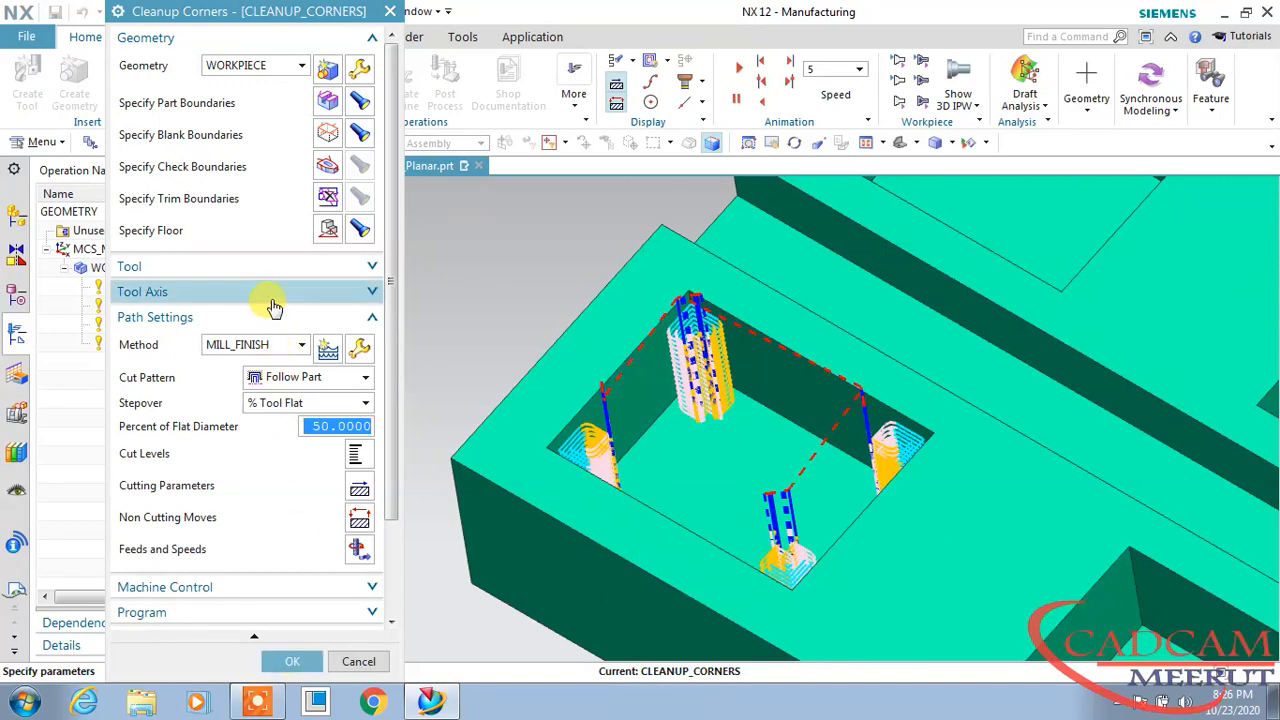
pyautogui.click(286, 266)
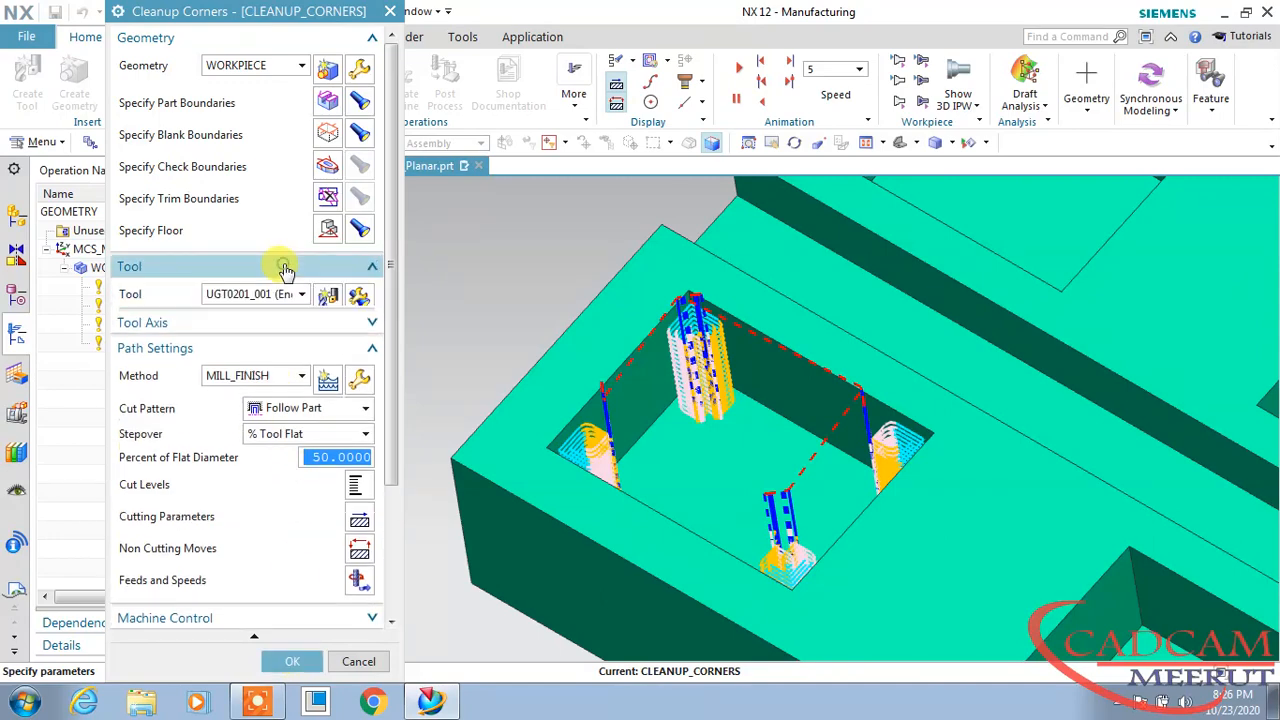
pyautogui.click(358, 297)
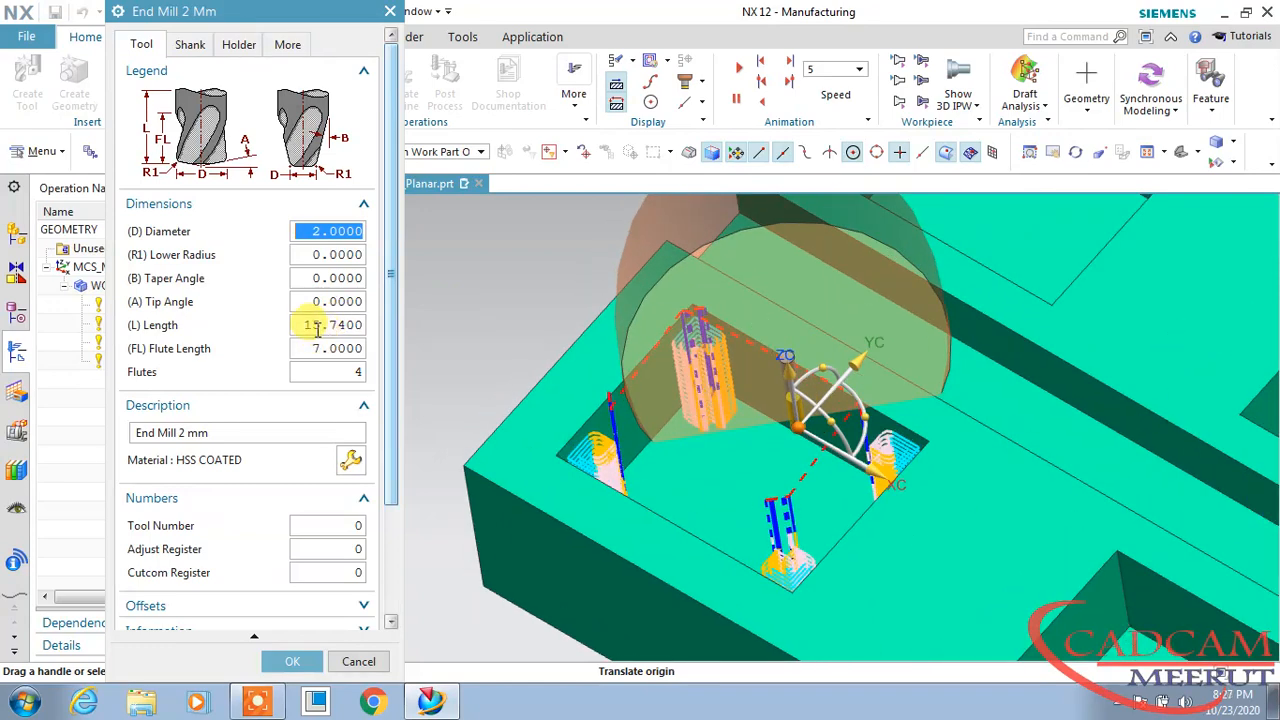
pyautogui.doubleClick(316, 325)
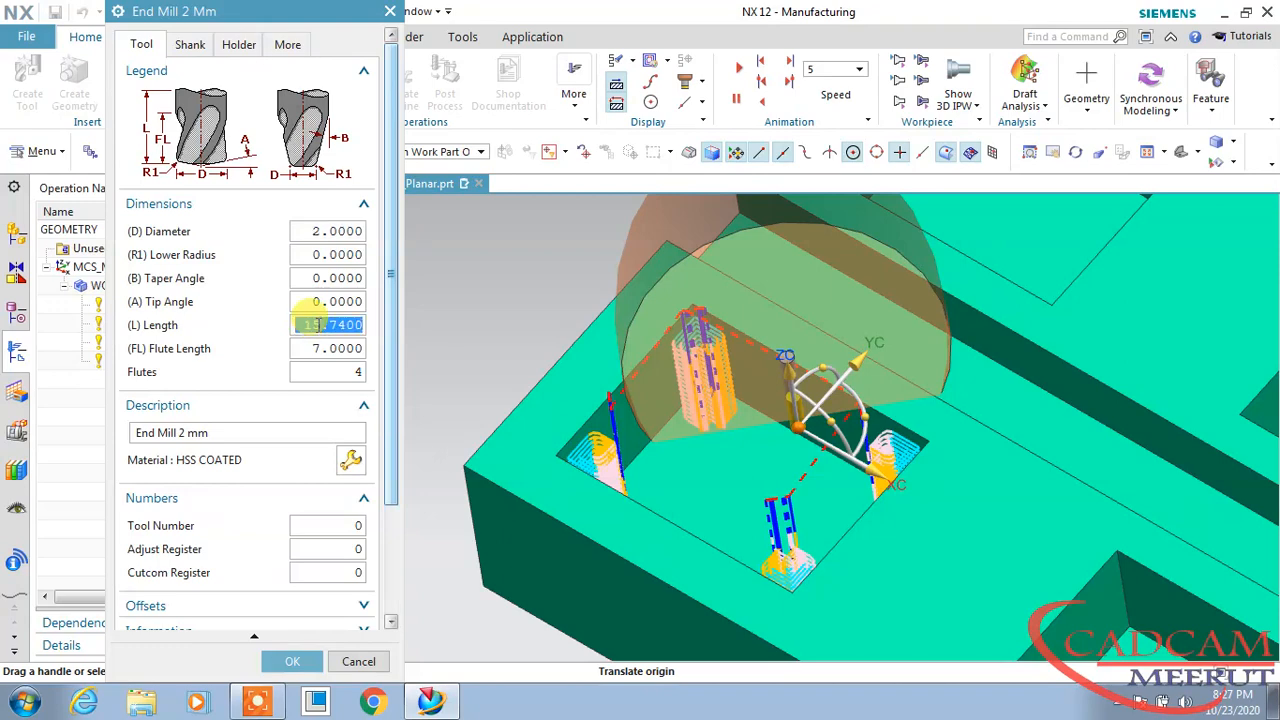
pyautogui.write('25')
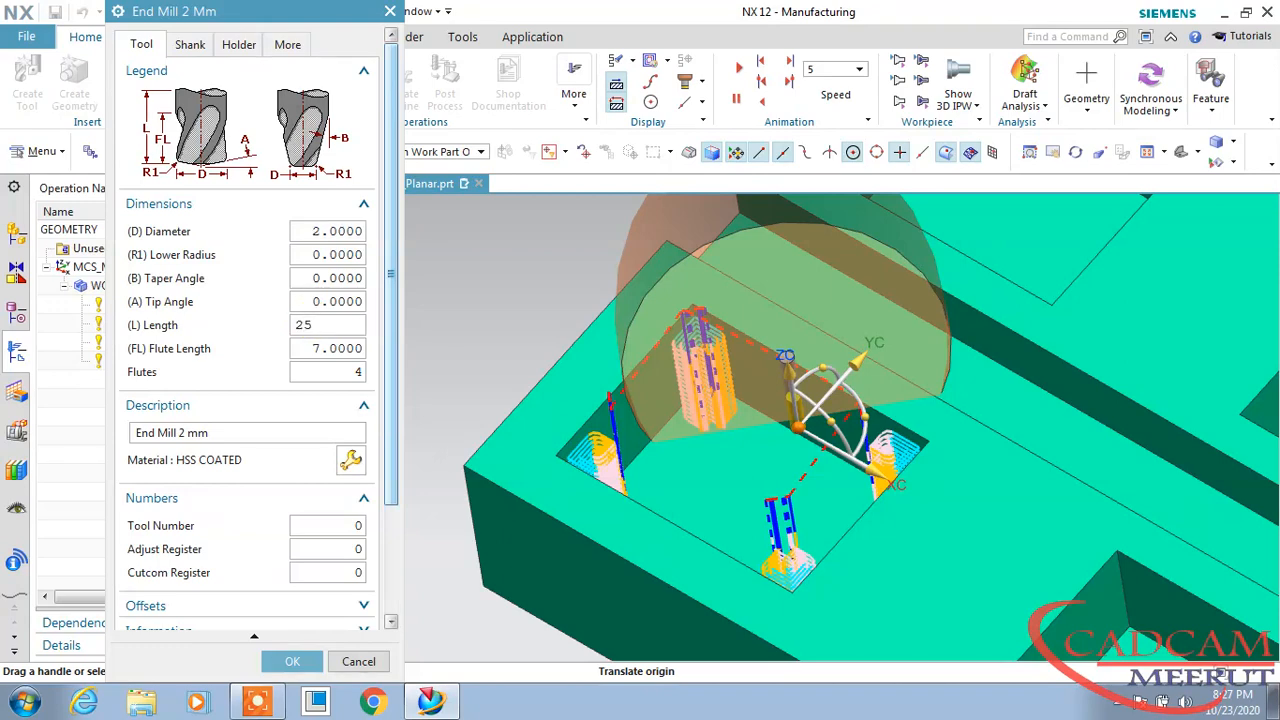
pyautogui.click(290, 660)
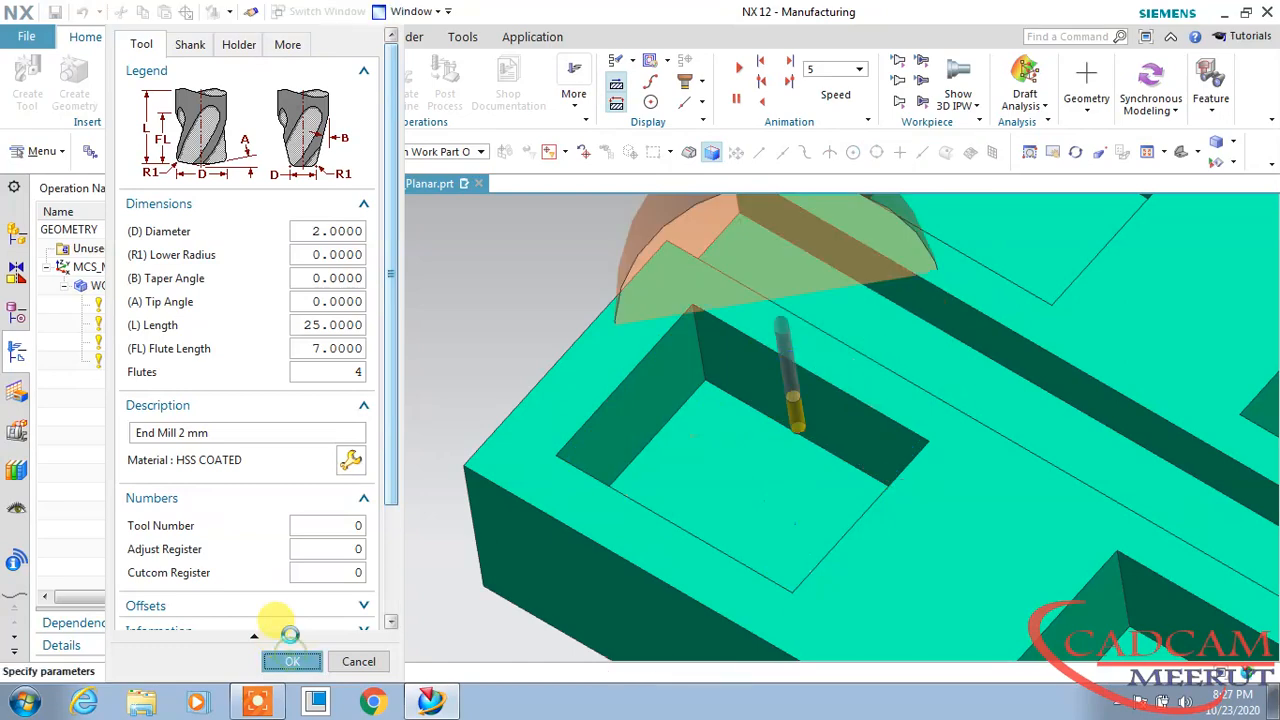
# - Regenerate the CLEANUP_CORNERS tool path with the edited end mill
pyautogui.click(470, 379)
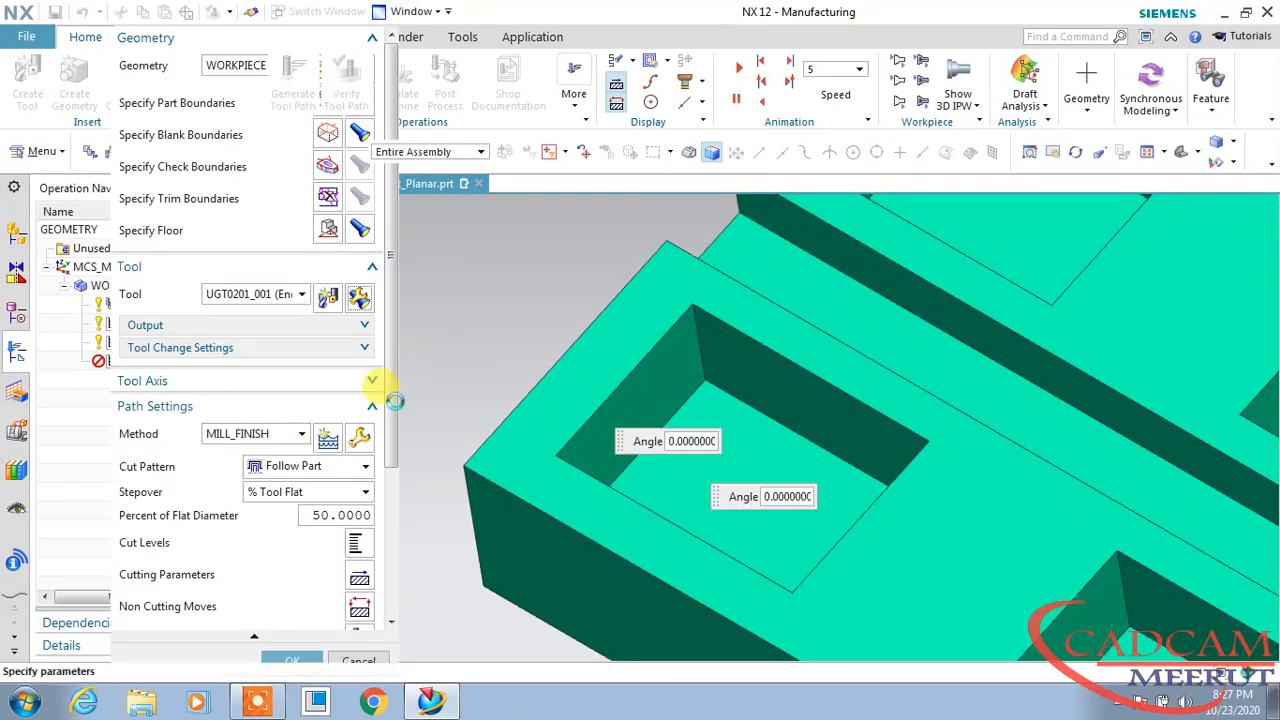
pyautogui.scroll(-5, 395, 410)
pyautogui.click(198, 603)
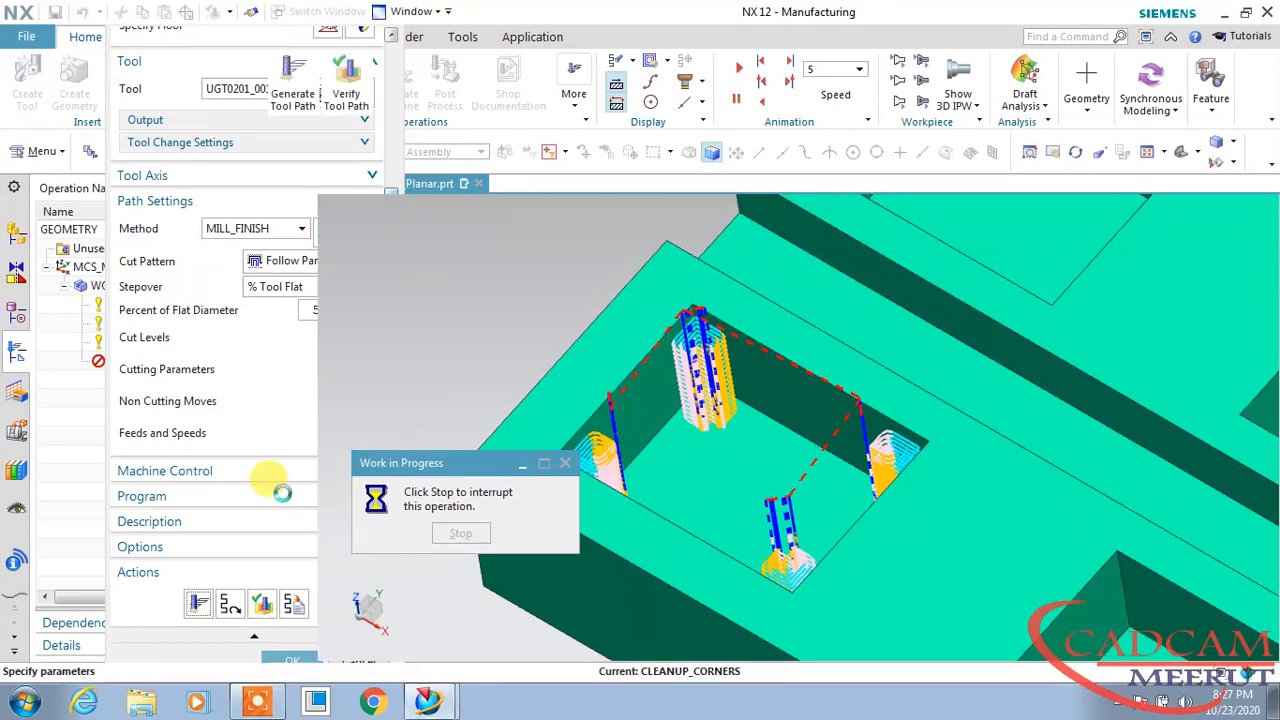
# - Verify the CLEANUP_CORNERS tool path with a 2D Dynamic simulation, raising the animation speed to 10 and resuming playback
pyautogui.scroll(-5, 293, 466)
pyautogui.click(274, 600)
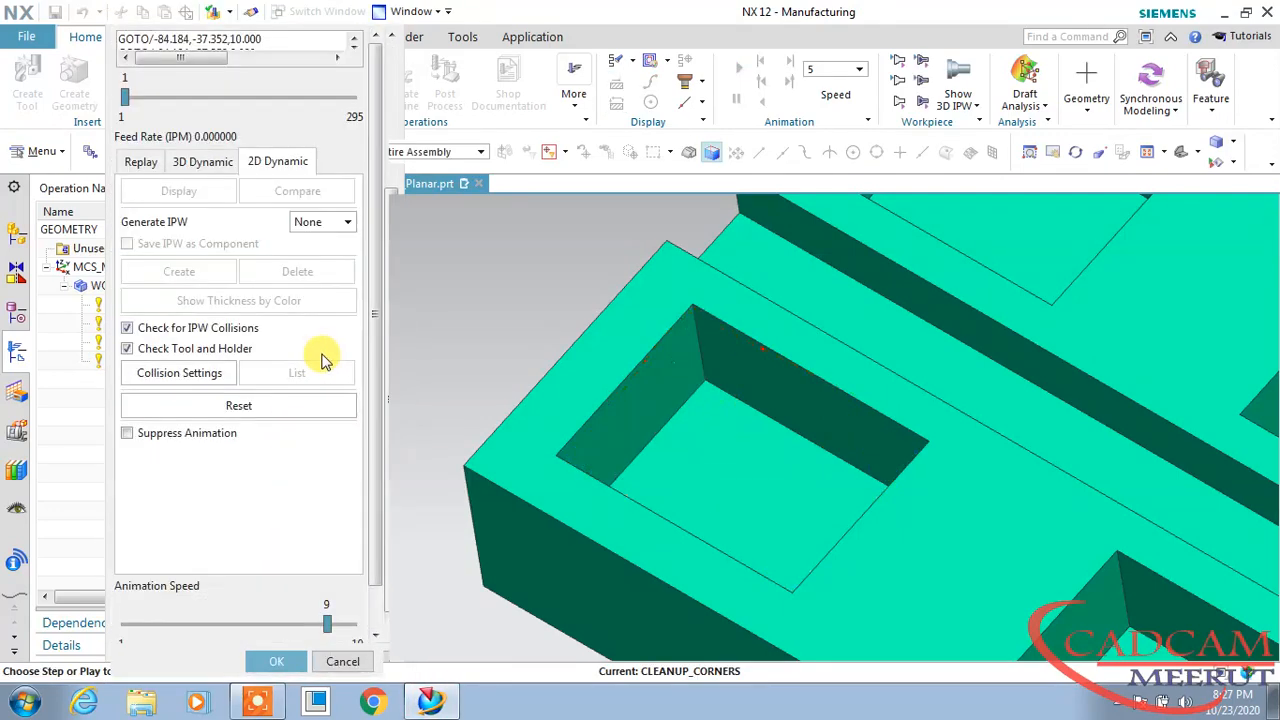
pyautogui.scroll(-2, 290, 310)
pyautogui.click(246, 624)
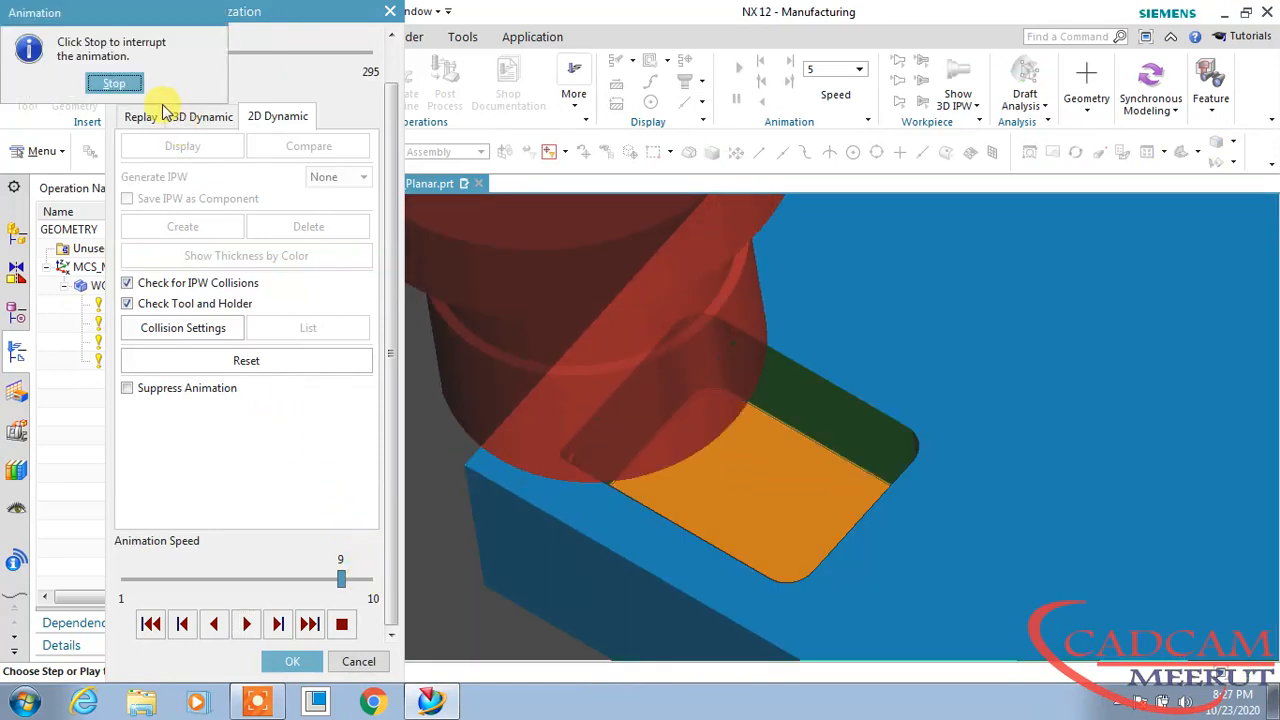
pyautogui.moveTo(342, 579); pyautogui.dragTo(368, 580)
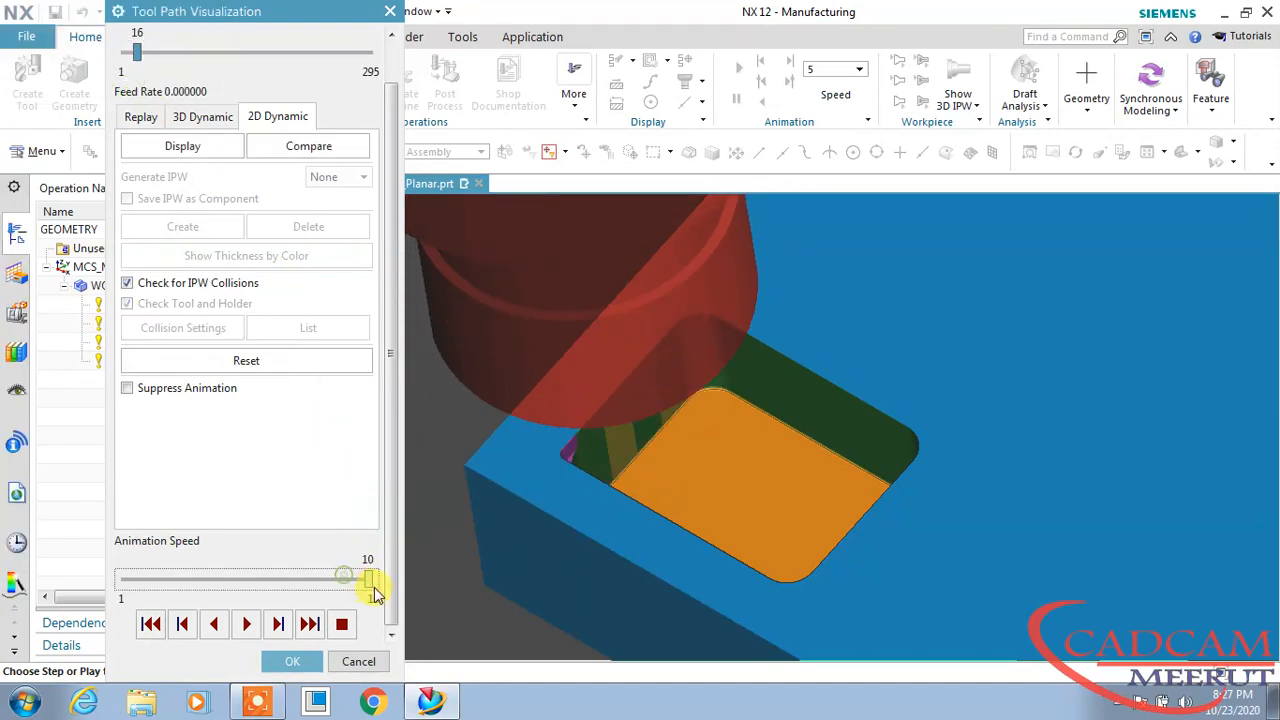
pyautogui.click(246, 624)
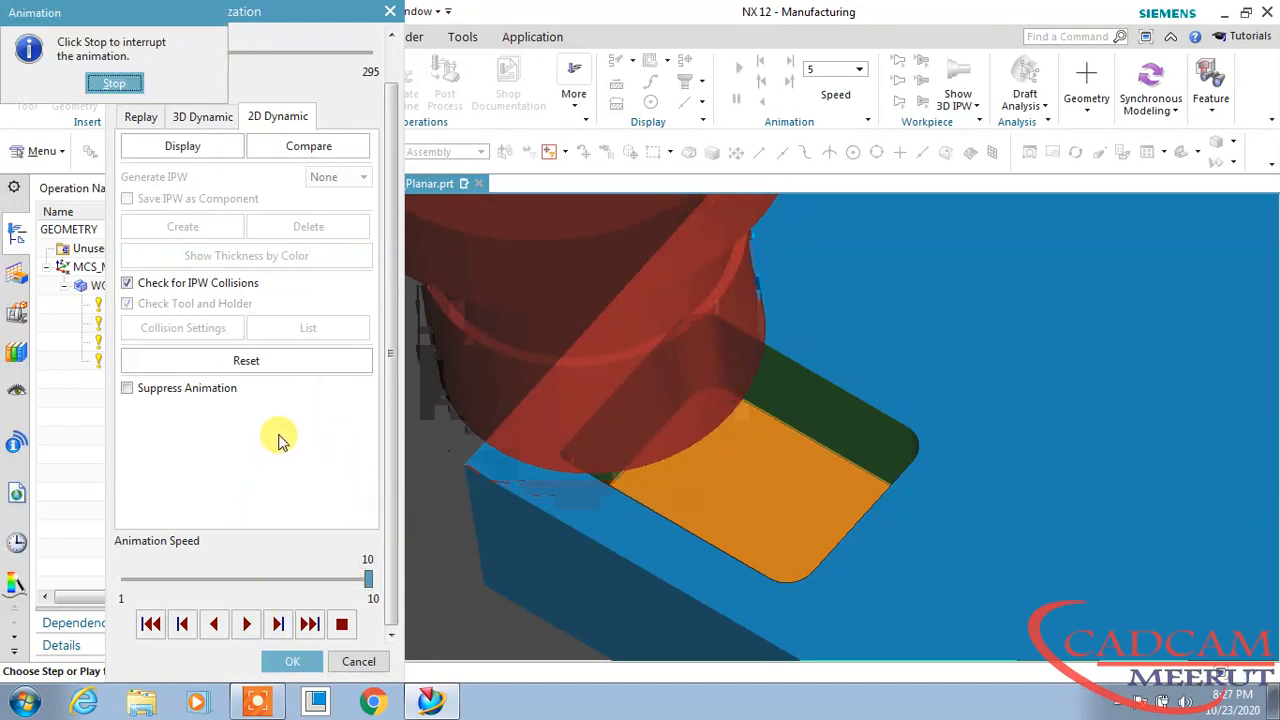